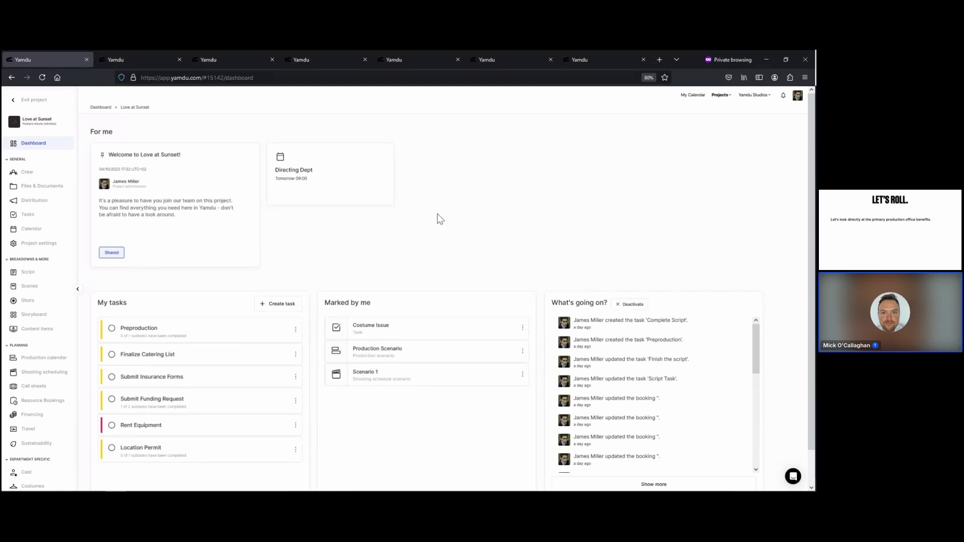
- Open the project's crew list and look through the members listed by department
left_click(28, 174)
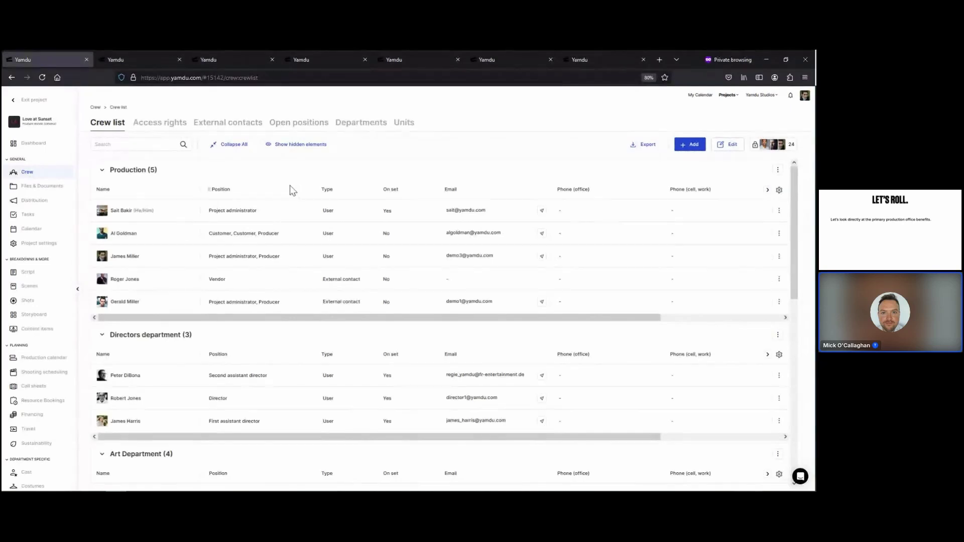
scroll(292, 190, "down", 2)
scroll(292, 190, "down", 4)
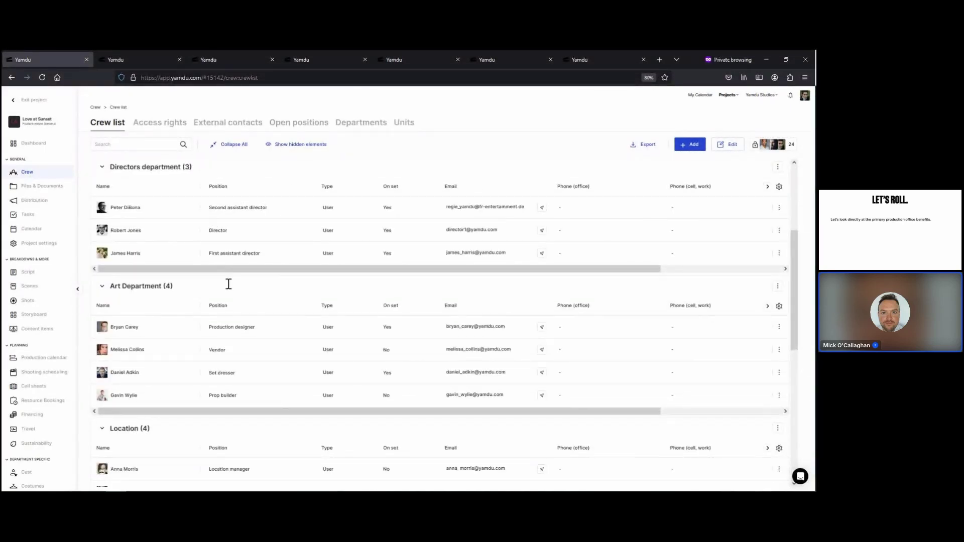
scroll(369, 286, "up", 5)
scroll(370, 286, "up", 1)
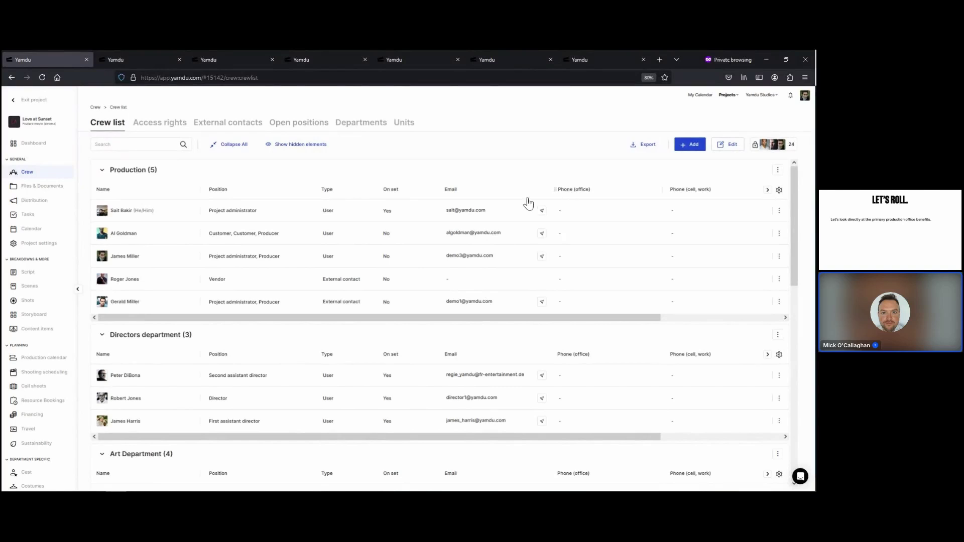
scroll(476, 283, "down", 3)
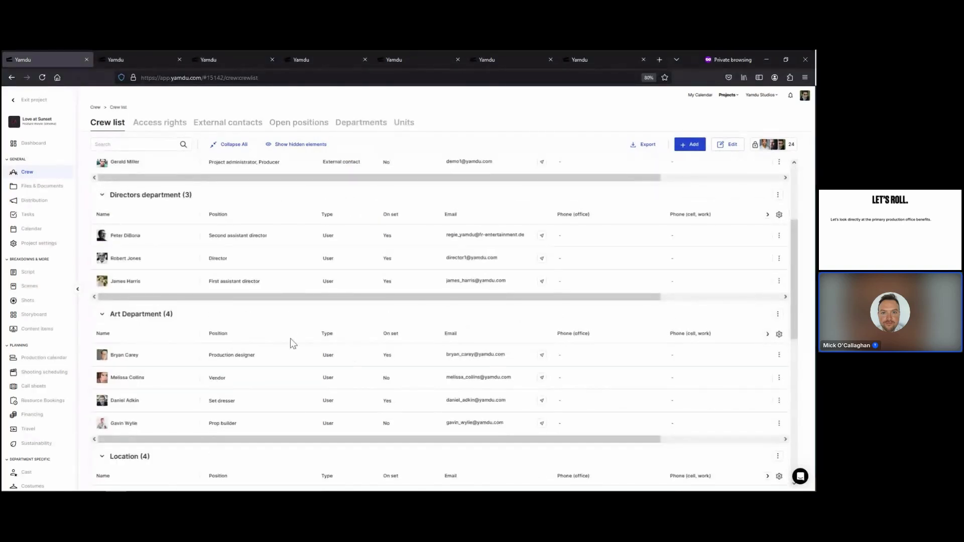
scroll(290, 335, "up", 3)
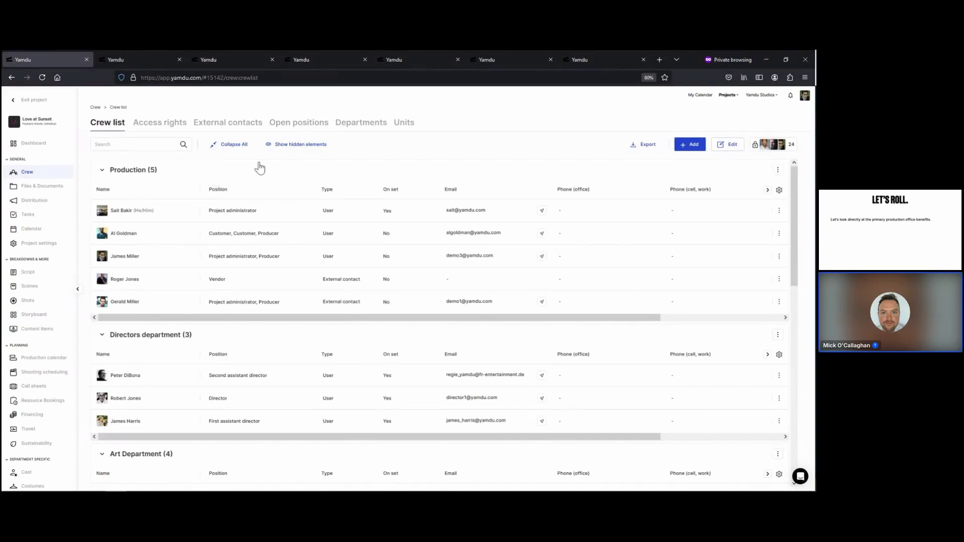
- View the form for inviting a user to the crew, and close it without sending an invitation
left_click(684, 150)
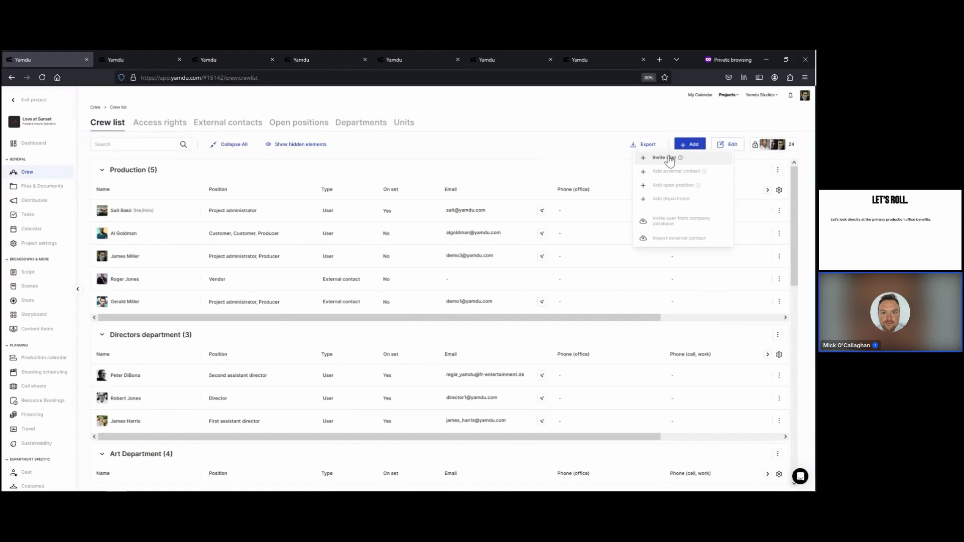
left_click(672, 159)
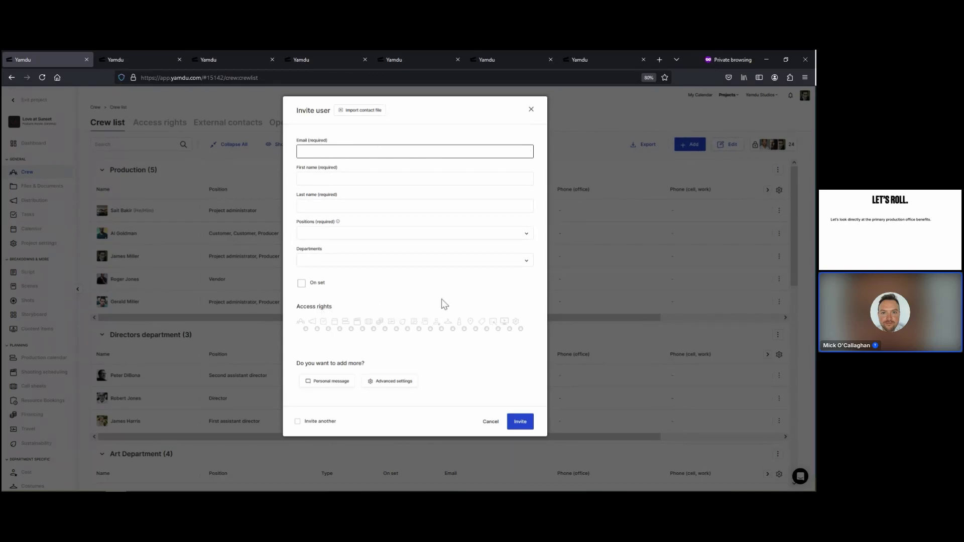
left_click(531, 109)
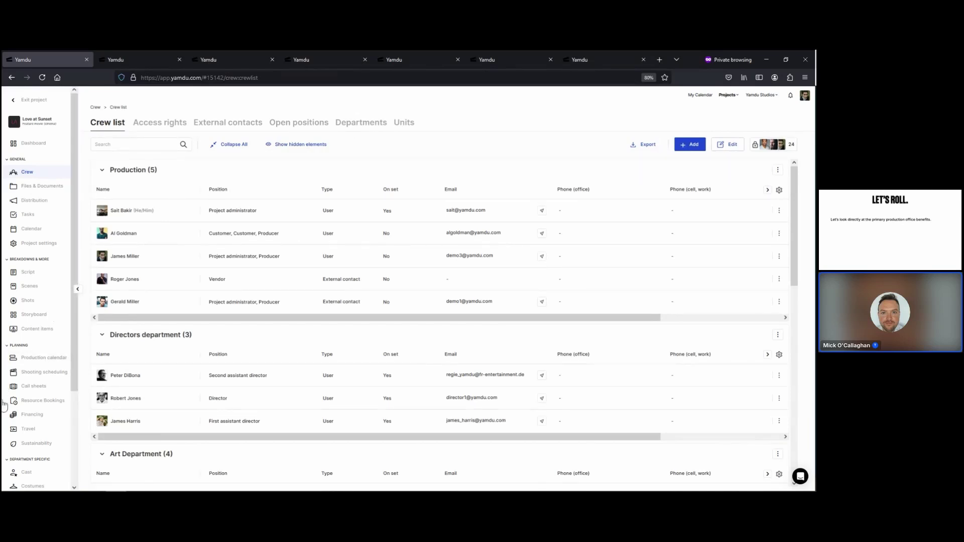
- Open the Cast section and show its characters as a list
scroll(34, 452, "down", 3)
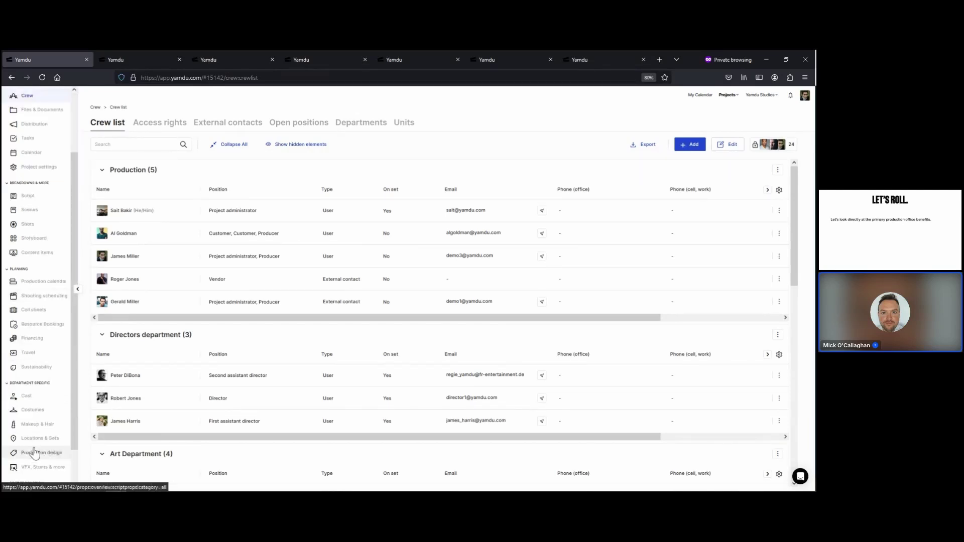
left_click(27, 400)
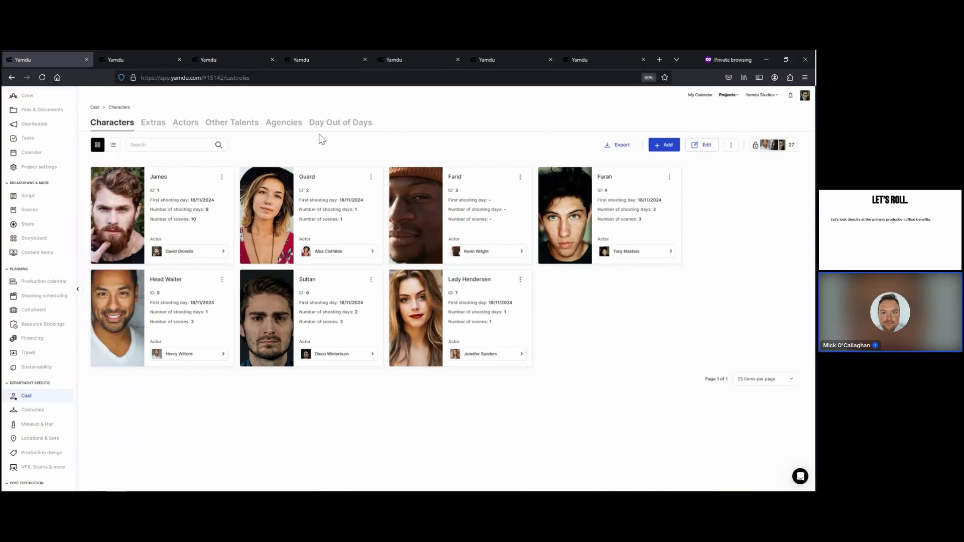
left_click(114, 145)
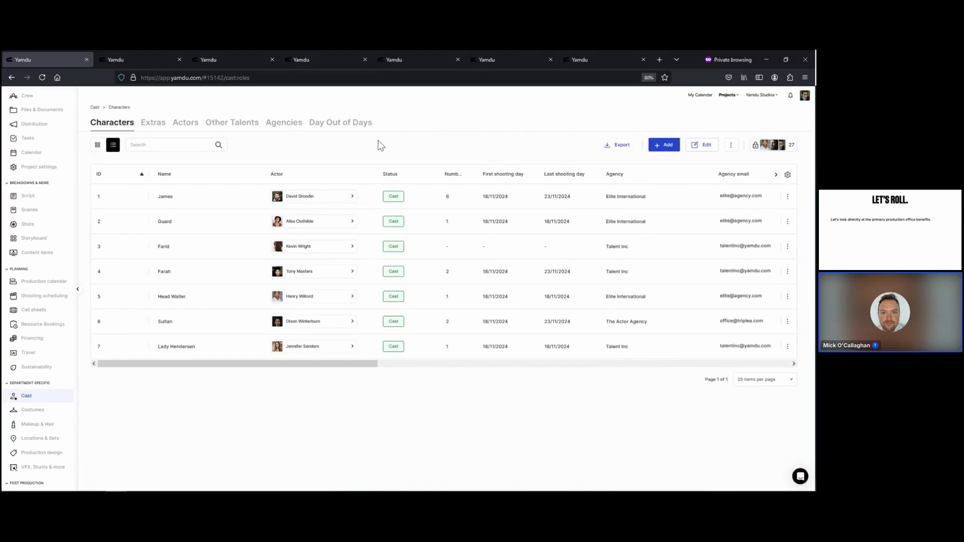
- Open the profile of the actor playing James and examine its Day Out of Days calendar and shooting details
left_click(307, 198)
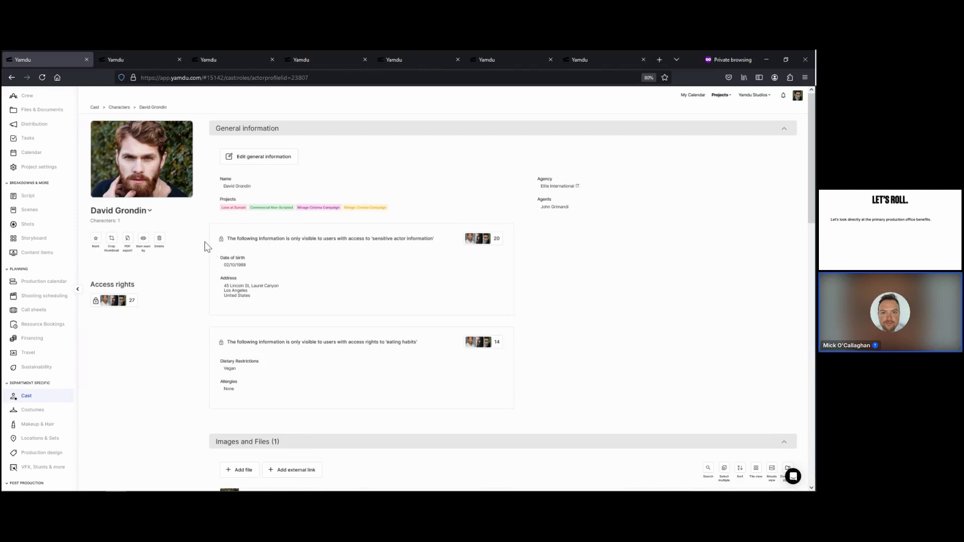
scroll(527, 317, "down", 8)
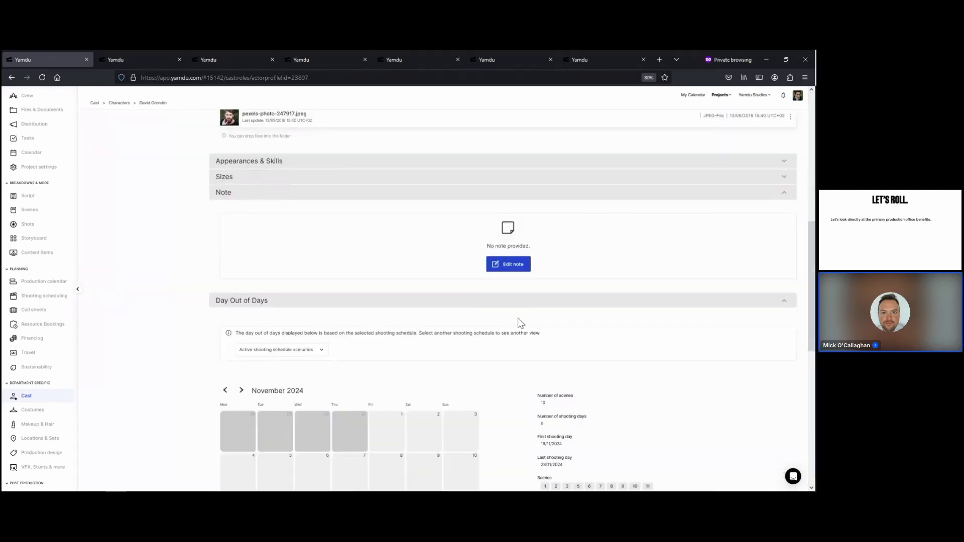
scroll(512, 312, "down", 3)
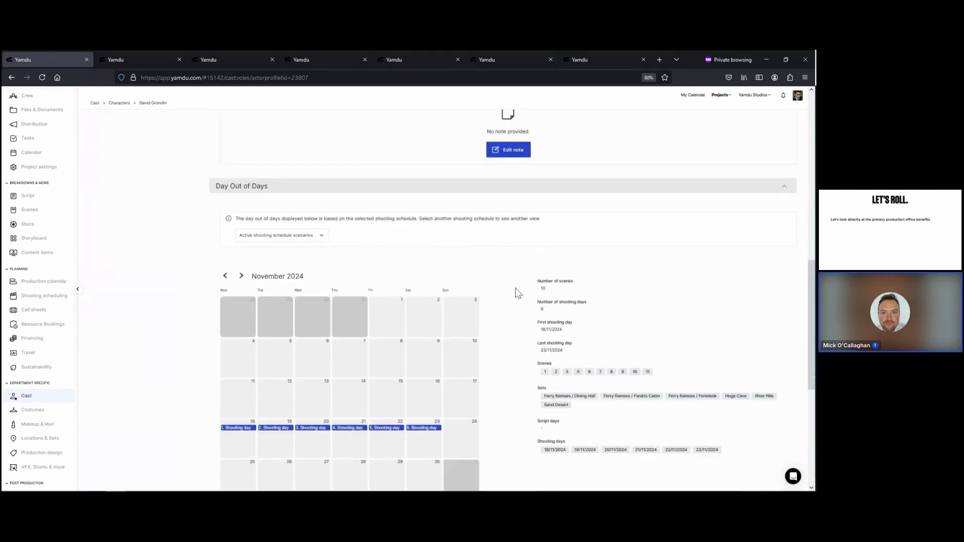
scroll(516, 288, "down", 2)
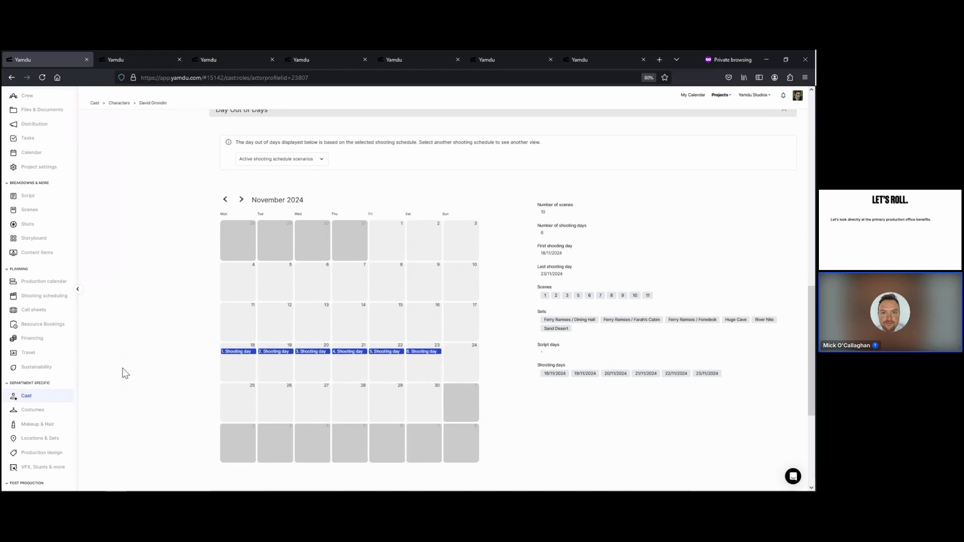
scroll(124, 372, "up", 3)
- View the crew contracts in the Contracts room of Files & Documents, and return to the Contracts overview
scroll(53, 379, "up", 3)
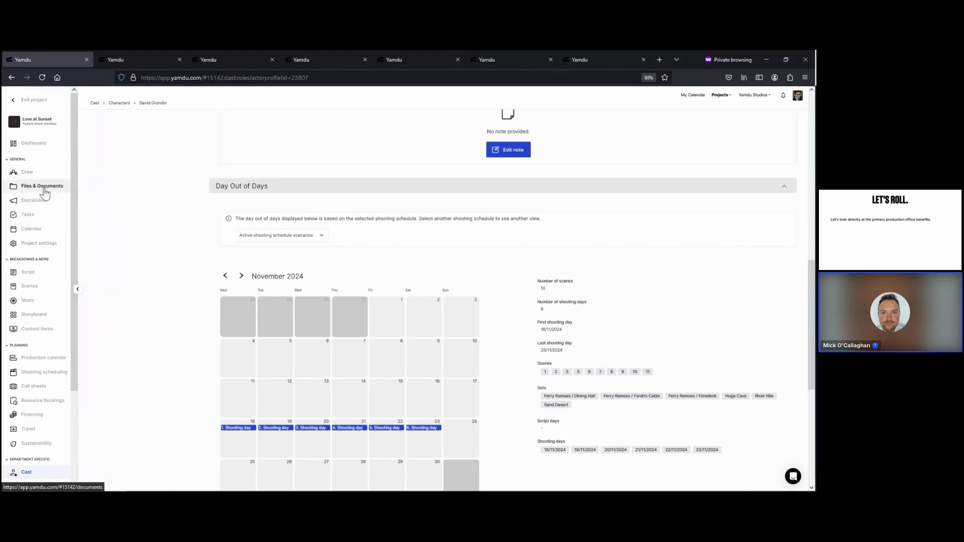
left_click(44, 191)
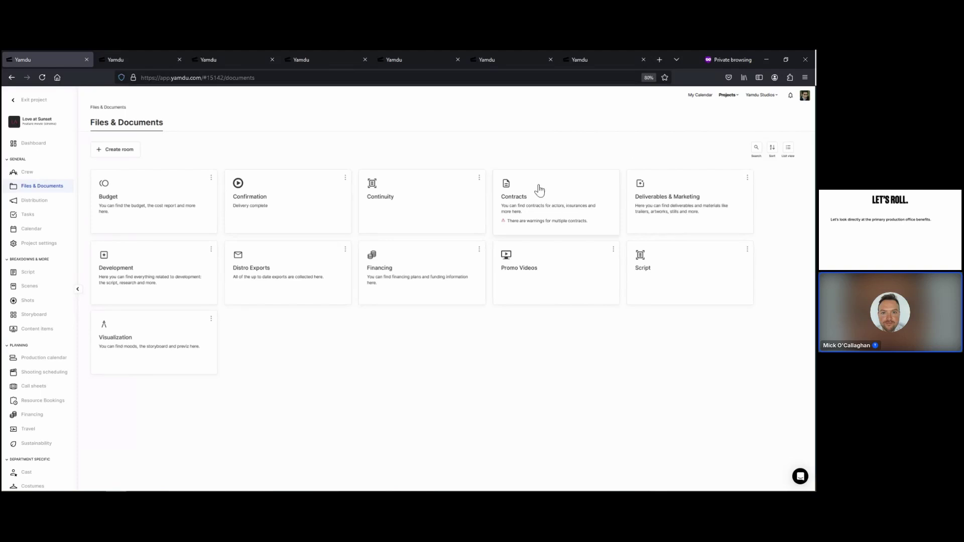
left_click(558, 193)
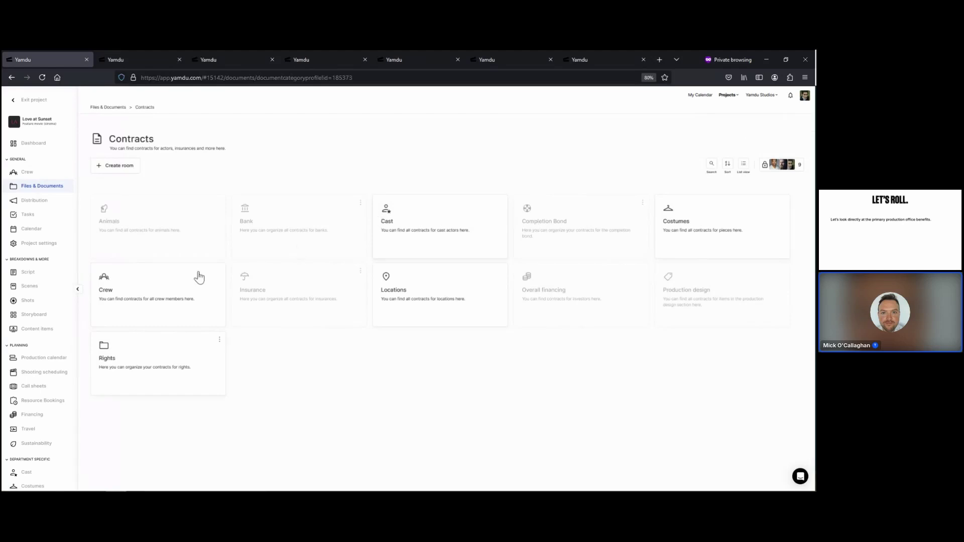
left_click(170, 278)
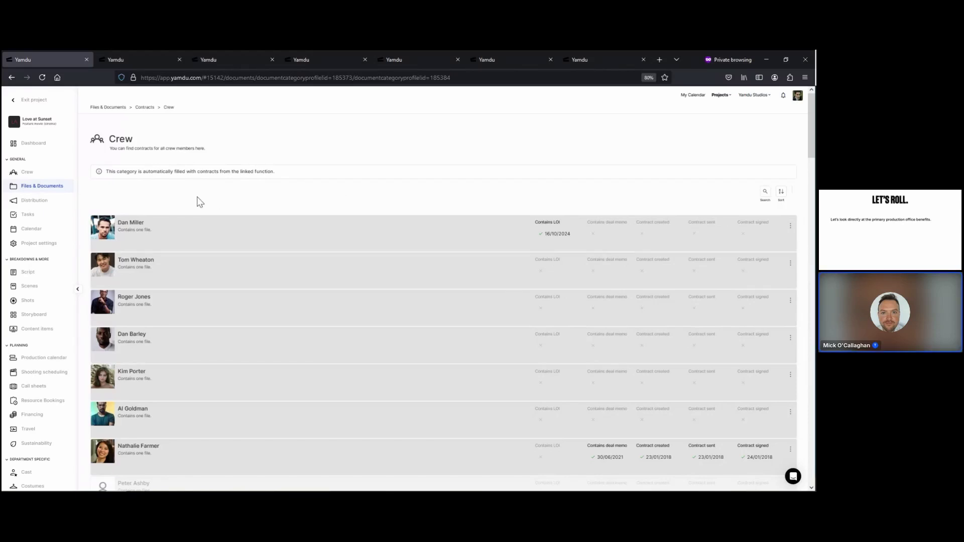
left_click(145, 108)
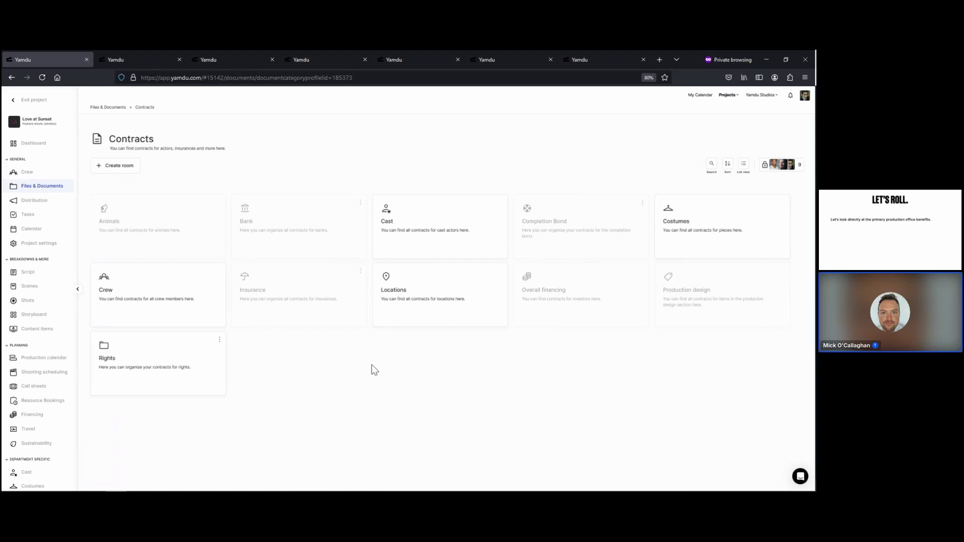
- Open Latest Export Files in the Distro Exports room of Files & Documents
left_click(43, 193)
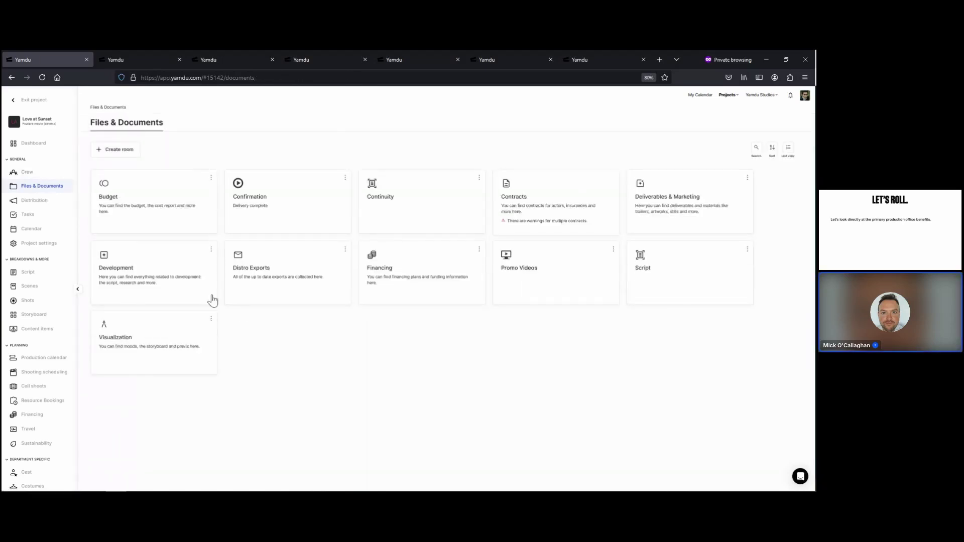
left_click(292, 265)
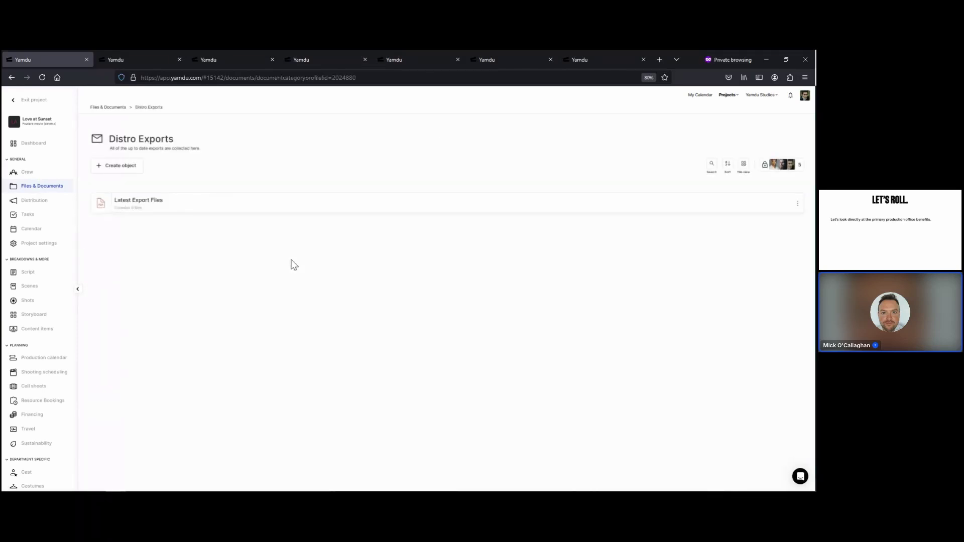
left_click(221, 209)
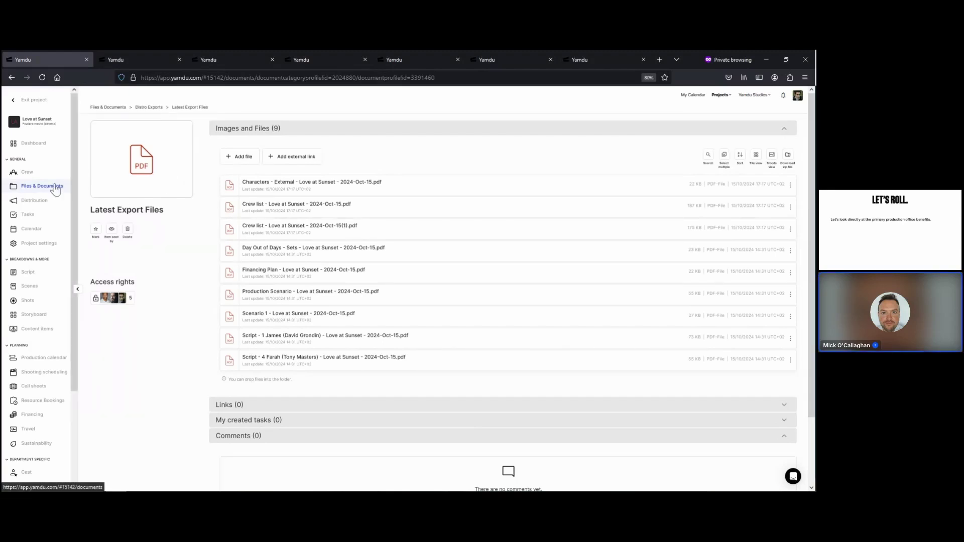
- Preview the Characters - External PDF, look through its email-sharing recipients, and close both without sending
left_click(410, 183)
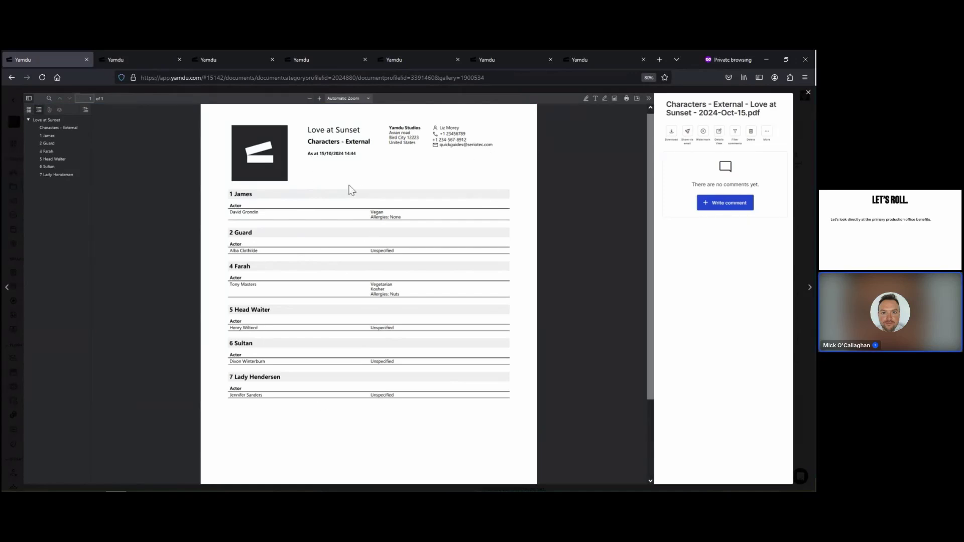
left_click(688, 132)
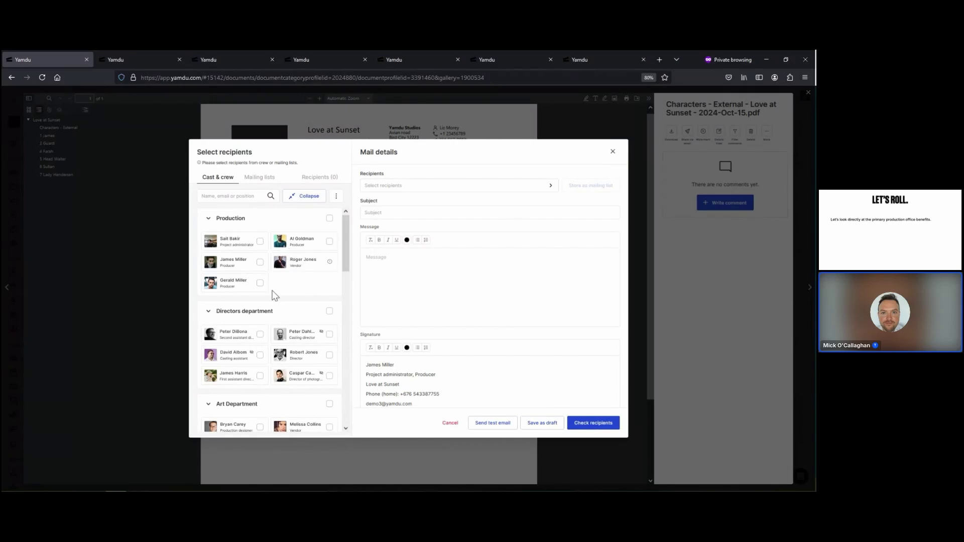
scroll(273, 296, "down", 4)
scroll(274, 295, "down", 5)
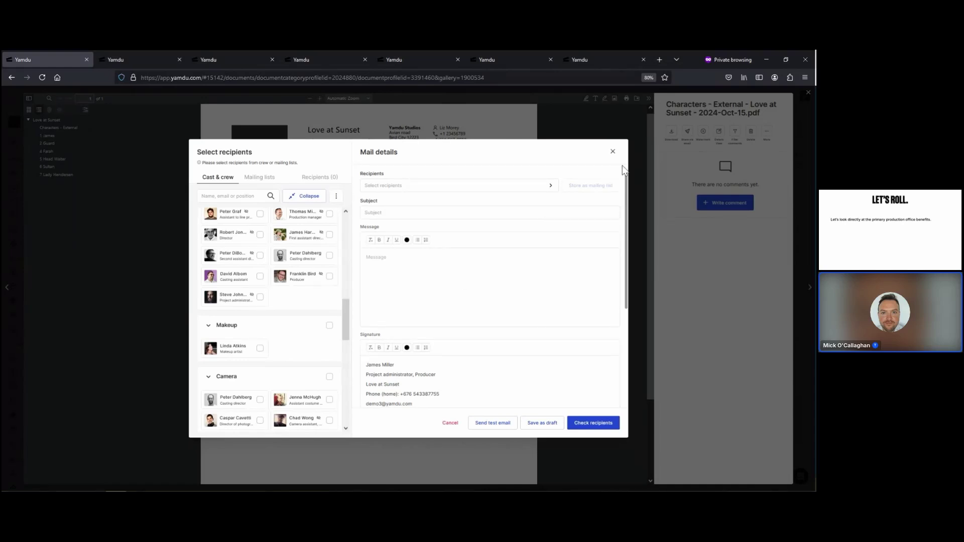
left_click(613, 152)
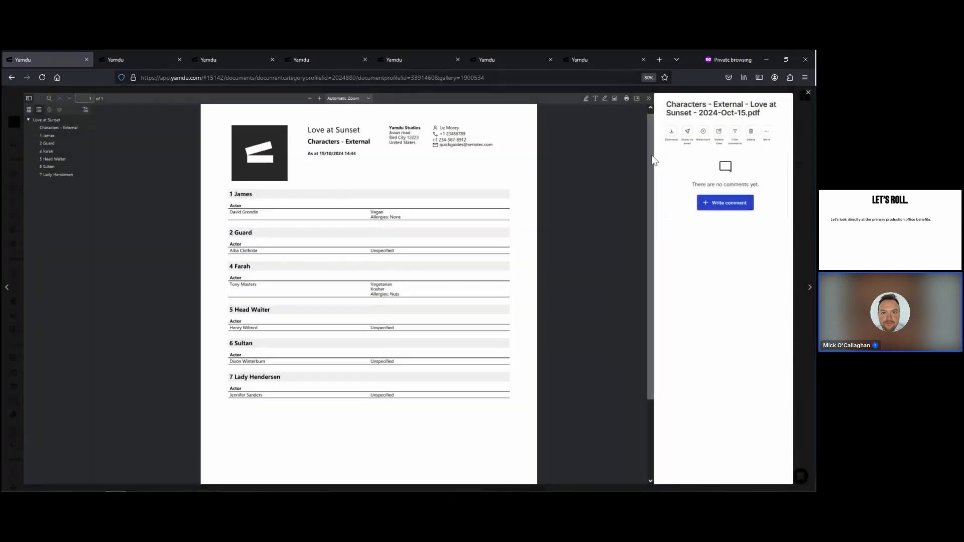
left_click(808, 93)
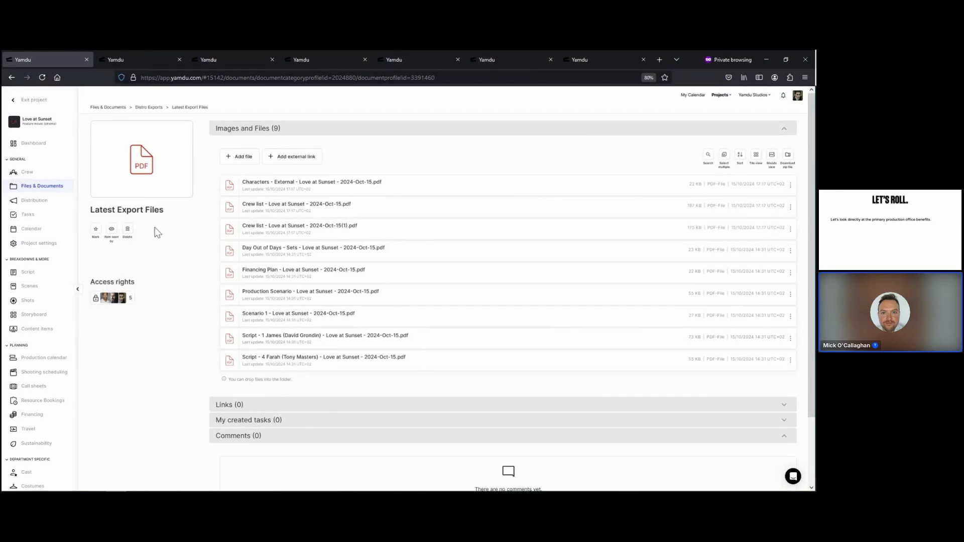
- Review the project's tasks in My tasks, My created tasks and All tasks, looking through the full list
left_click(26, 217)
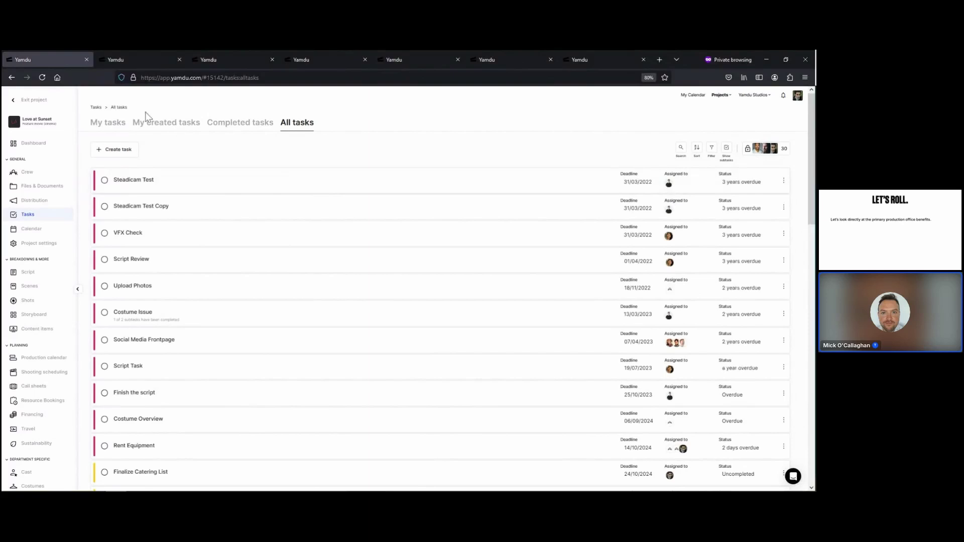
left_click(115, 126)
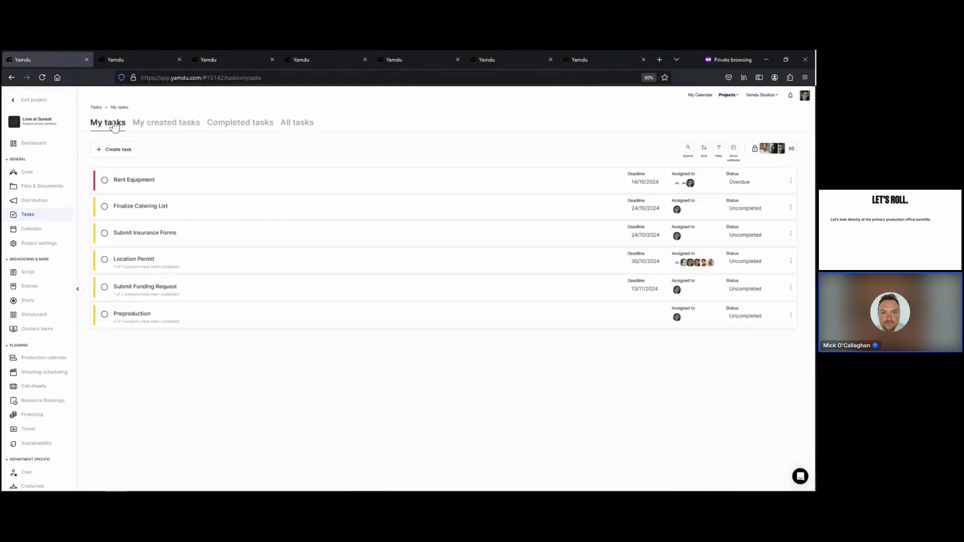
left_click(162, 126)
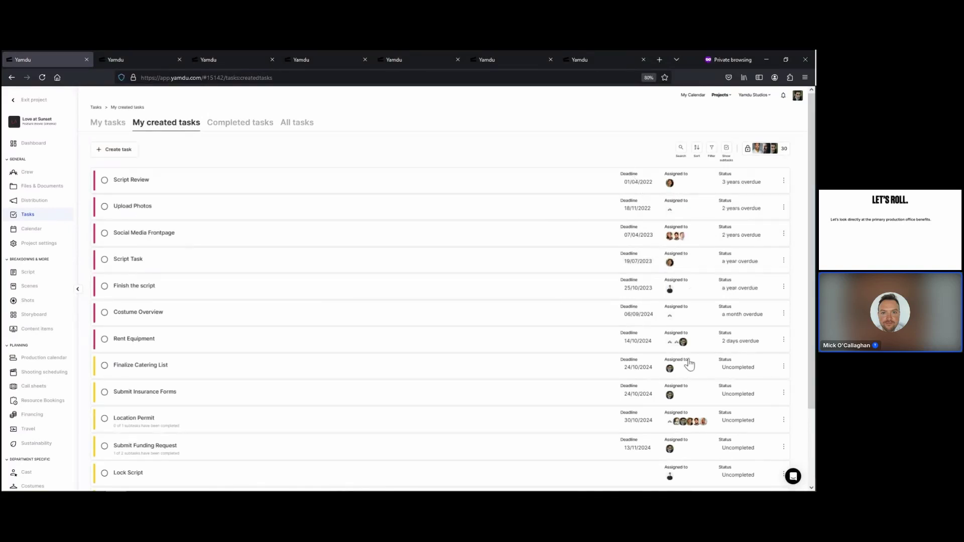
left_click(284, 126)
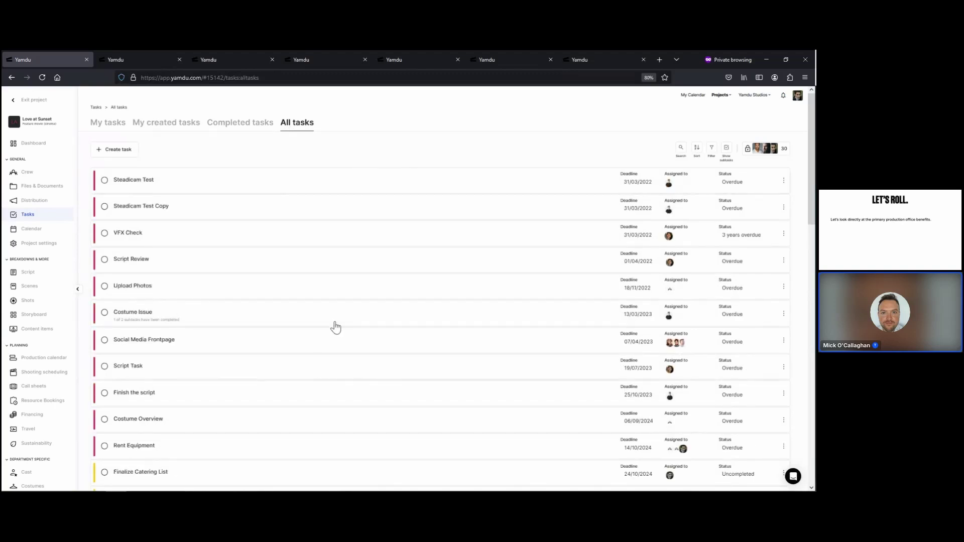
scroll(335, 327, "down", 15)
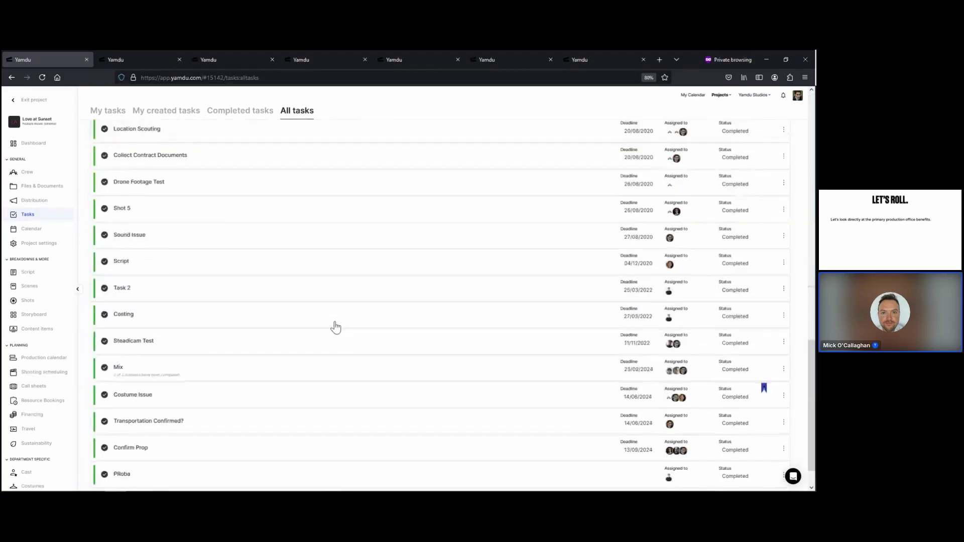
scroll(336, 327, "up", 10)
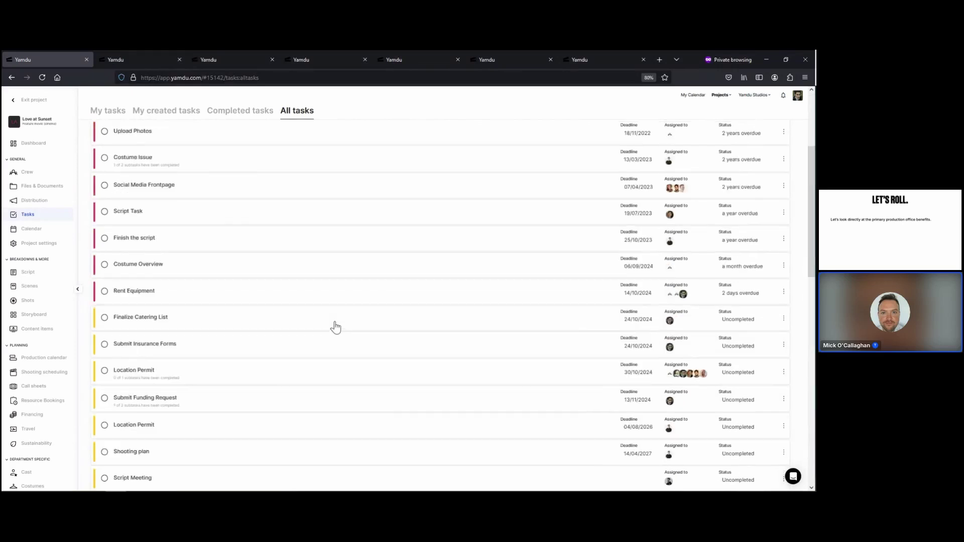
scroll(335, 327, "up", 5)
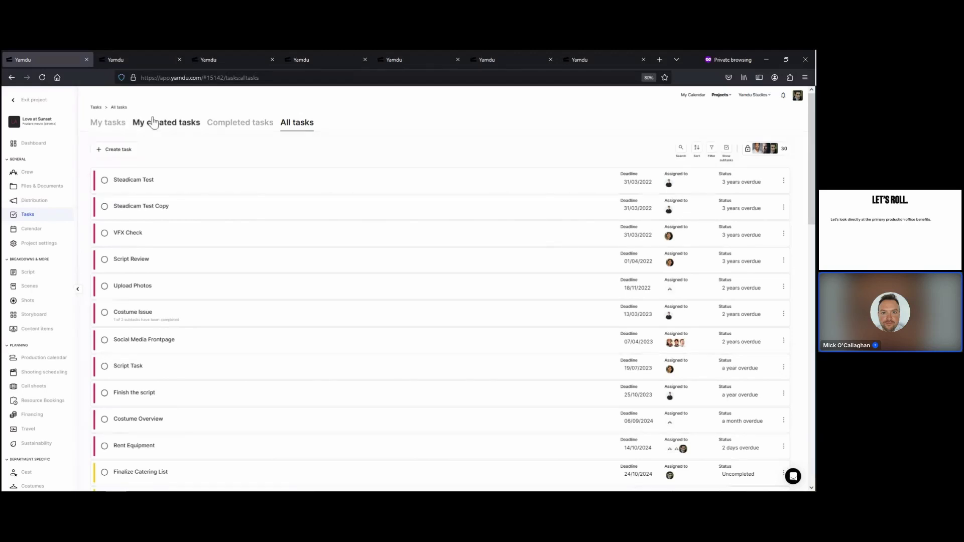
- Show the subtasks in the All tasks list and hide them again
left_click(723, 151)
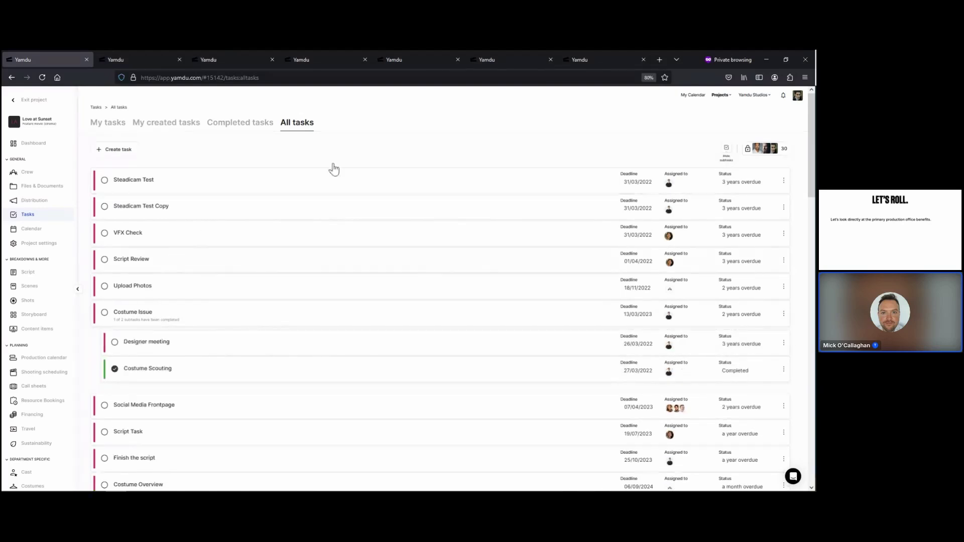
left_click(726, 149)
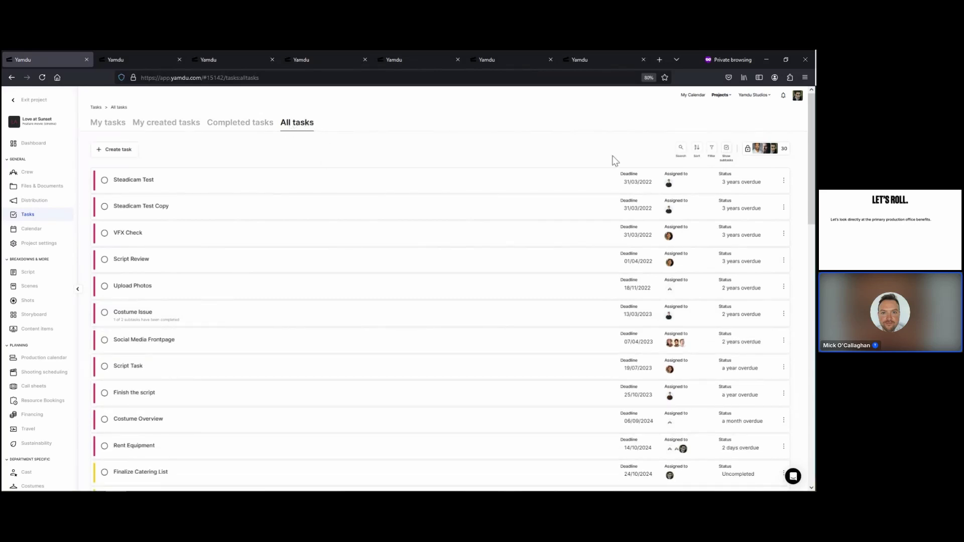
- Look through the project calendar's month view for October 2024
left_click(37, 233)
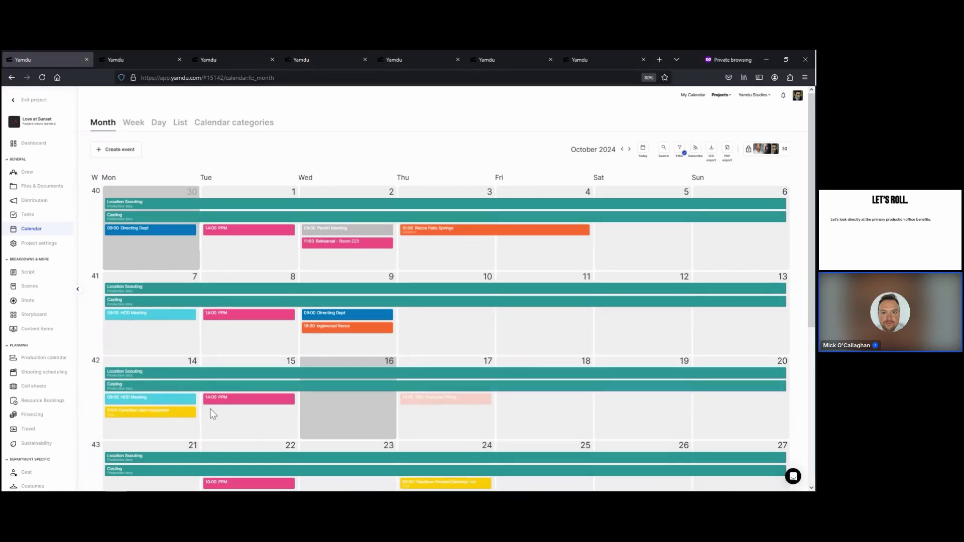
scroll(429, 344, "down", 3)
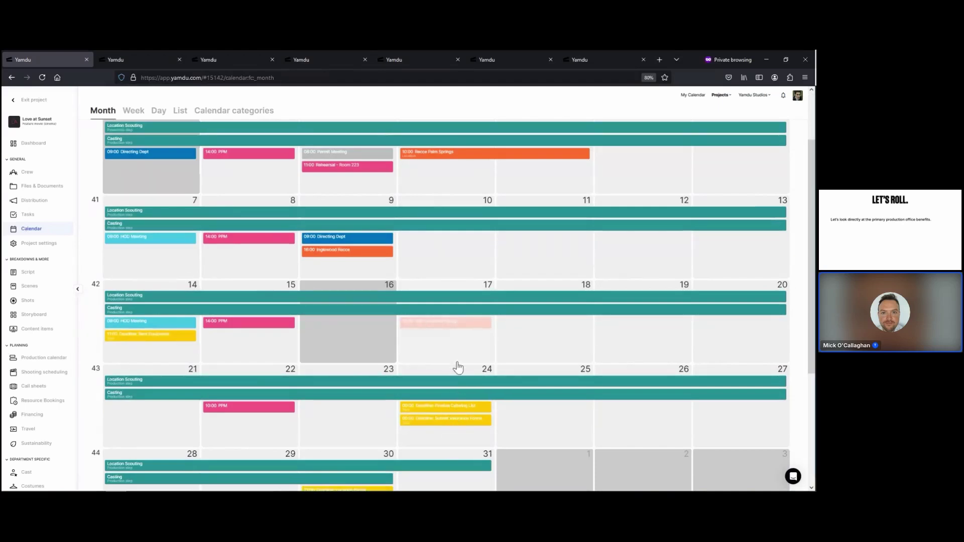
scroll(458, 366, "up", 2)
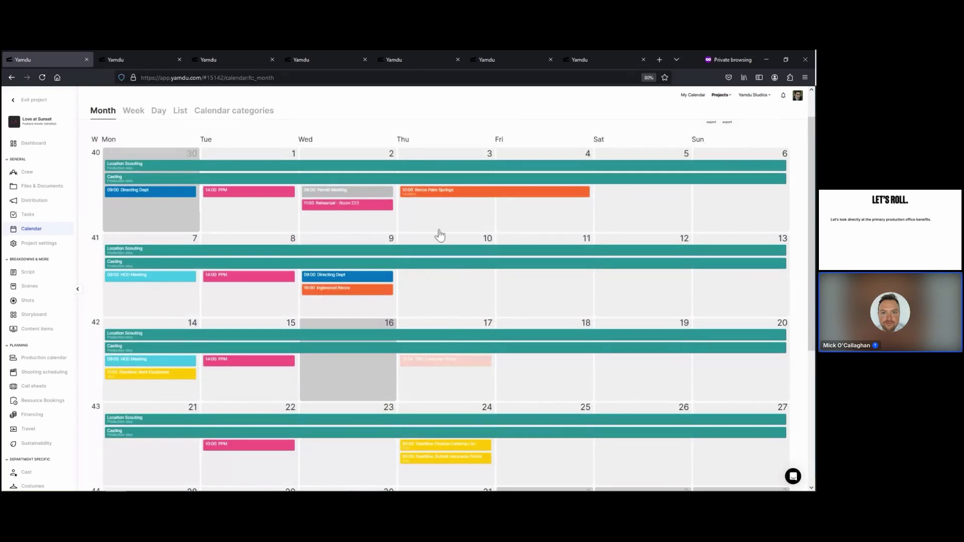
scroll(453, 234, "up", 2)
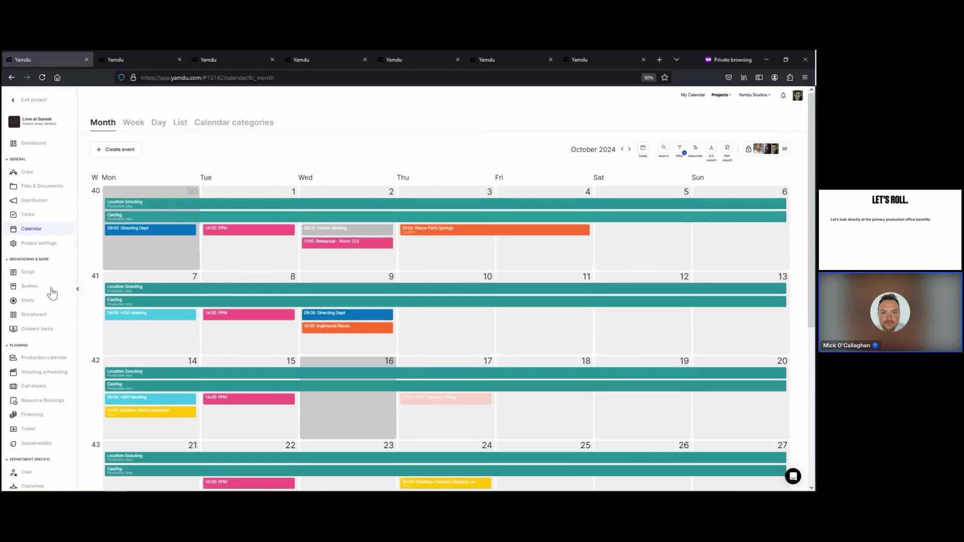
- Move the Postproduction phase of the Production Scenario to start on 24/12/2024, and return to the production scenarios overview
left_click(36, 364)
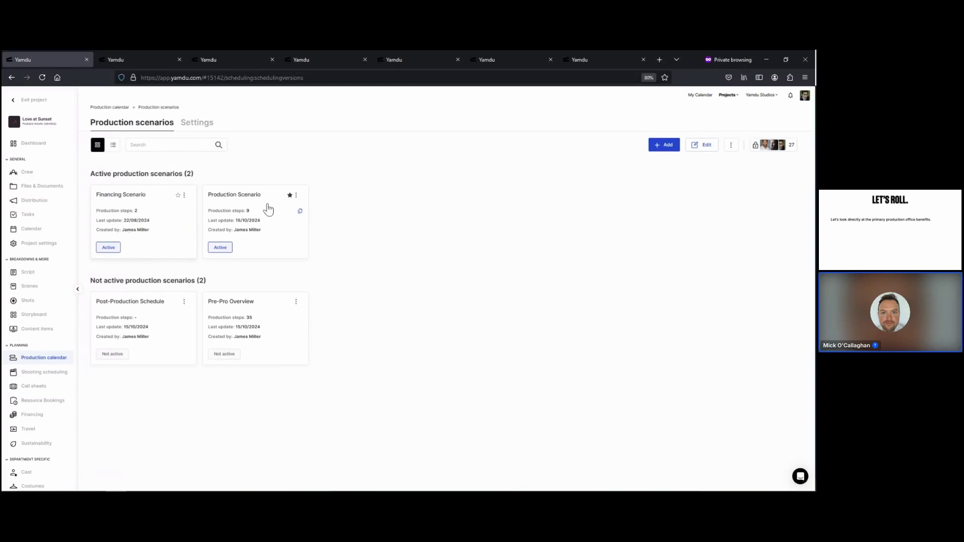
left_click(260, 217)
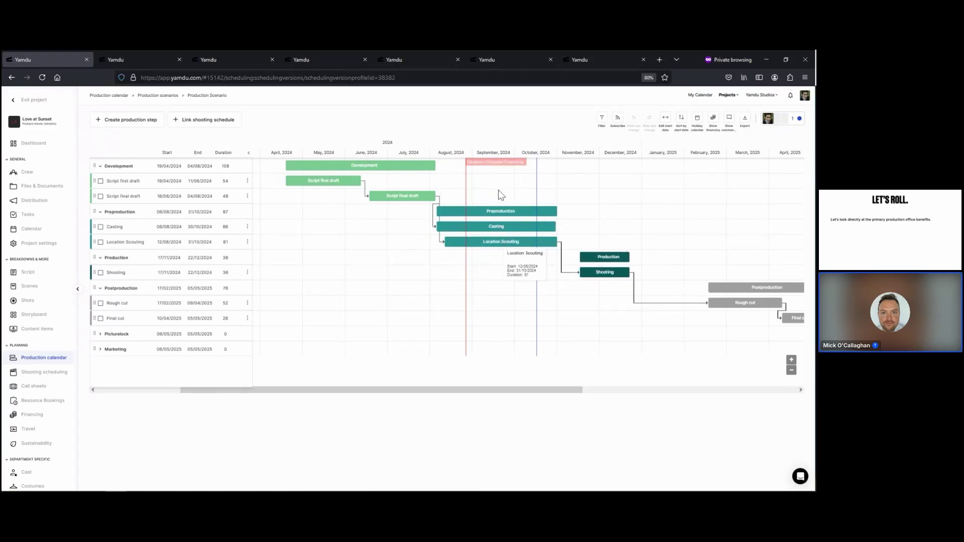
mouse_move(497, 248)
mouse_move(628, 272)
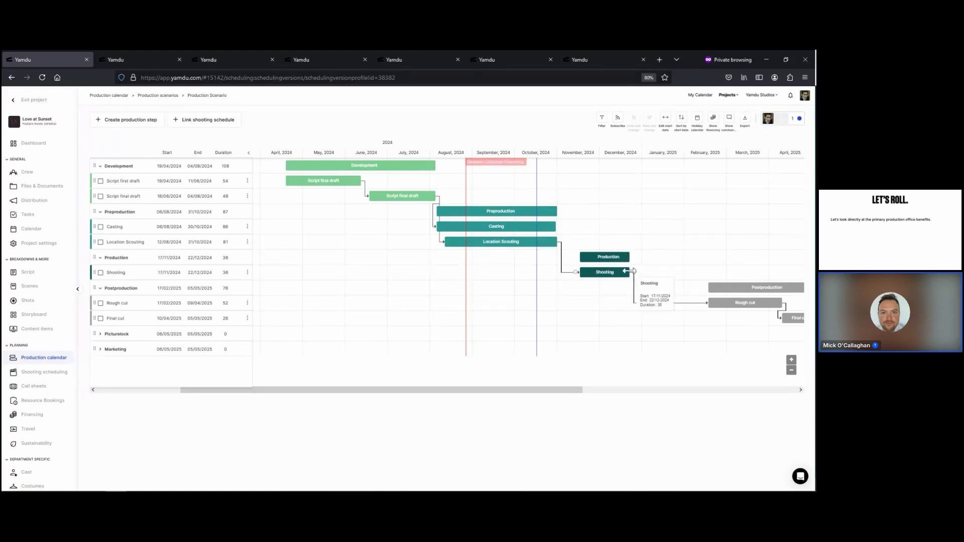
mouse_move(741, 290)
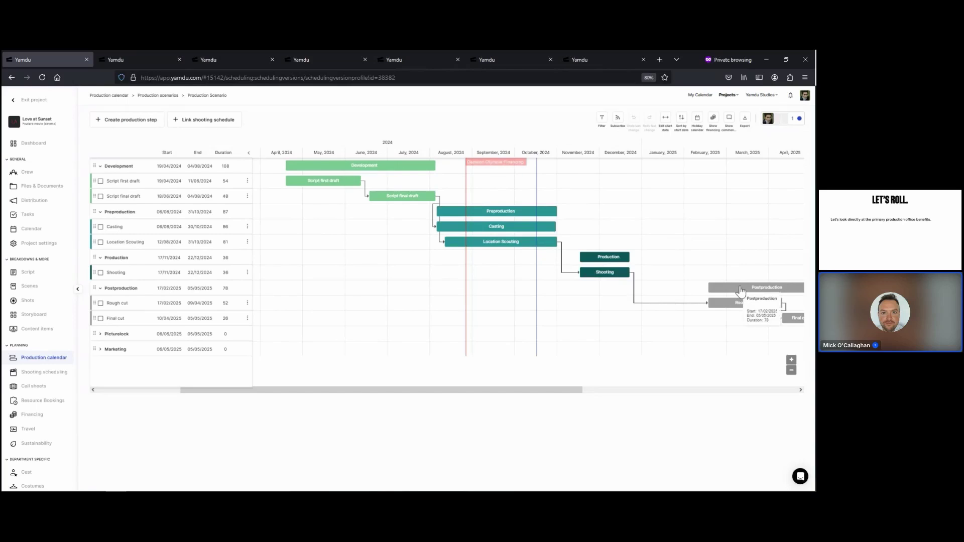
left_click_drag(741, 290, 672, 285)
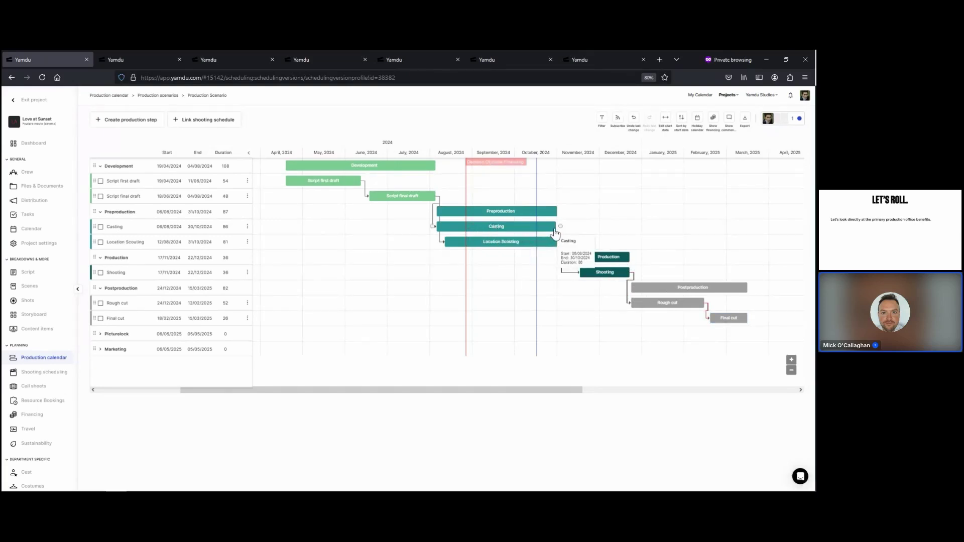
mouse_move(555, 233)
left_mouse_down()
mouse_move(504, 232)
mouse_move(556, 226)
left_mouse_up()
left_click(45, 362)
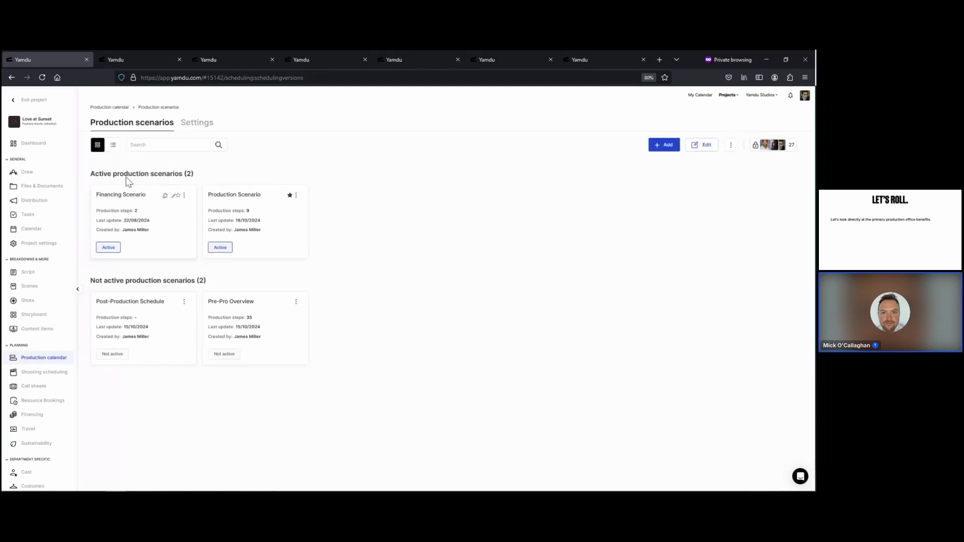
- View the details of the Rehearsal event on October 2 in the project calendar, and close them
left_click(31, 230)
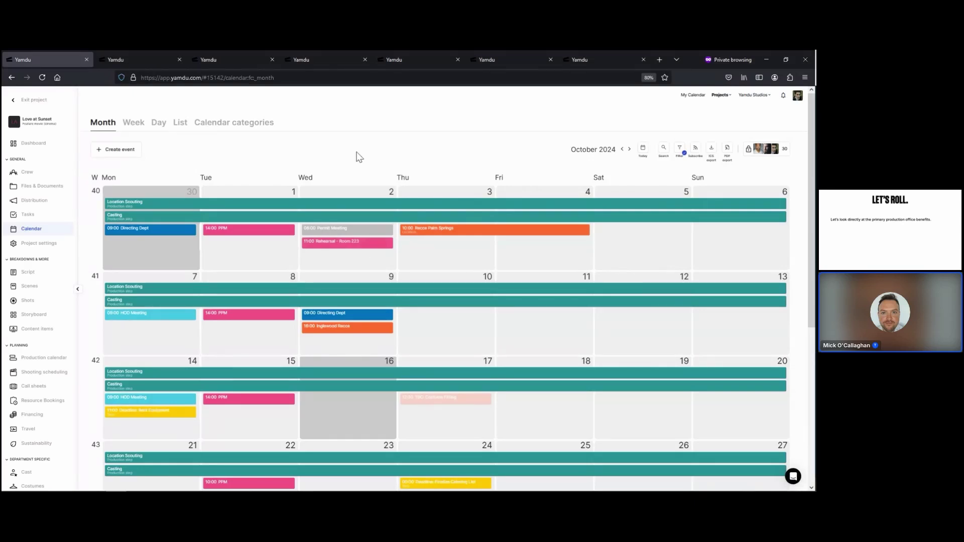
left_click(345, 246)
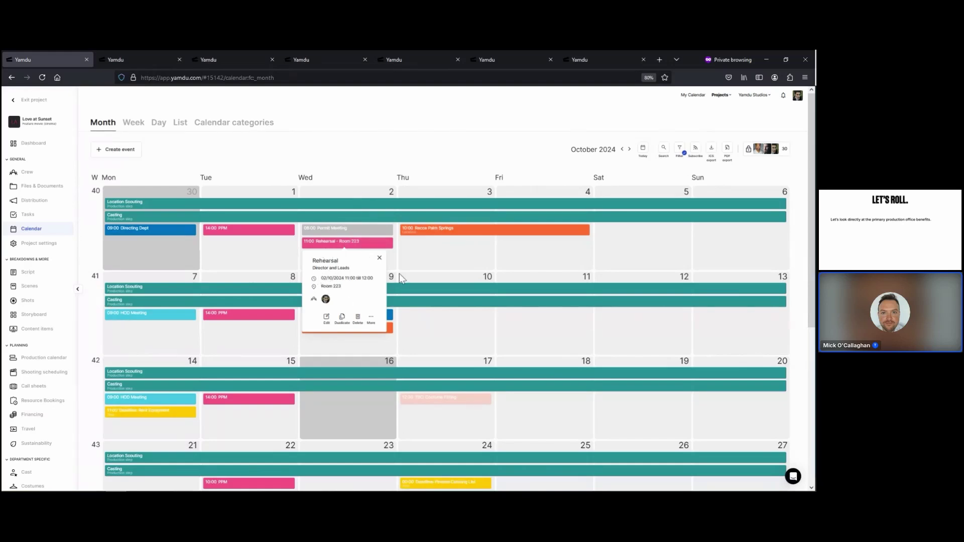
left_click(420, 150)
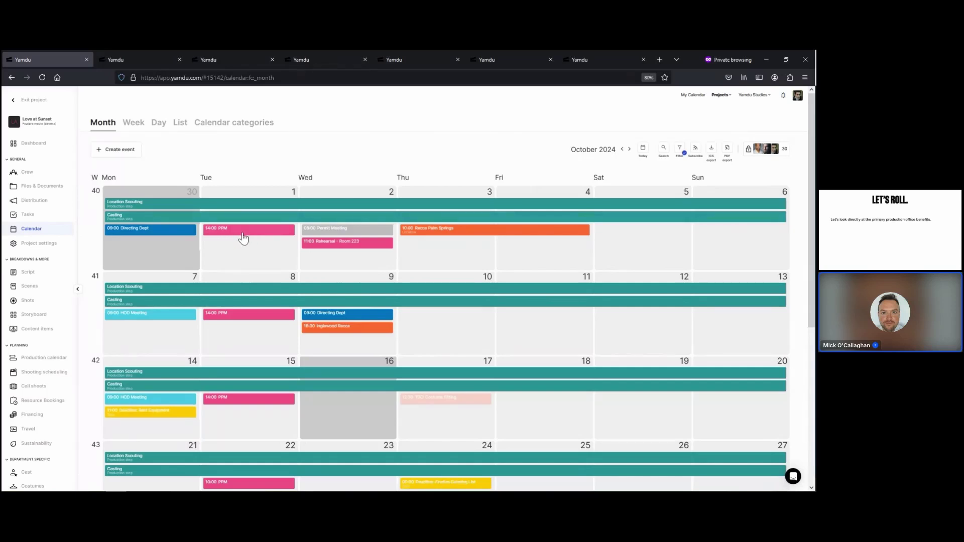
- Reschedule the October 1 and 15 PPM meetings, the October 2 Rehearsal and the October 17 costume fitting to October 9
left_click_drag(243, 238, 322, 334)
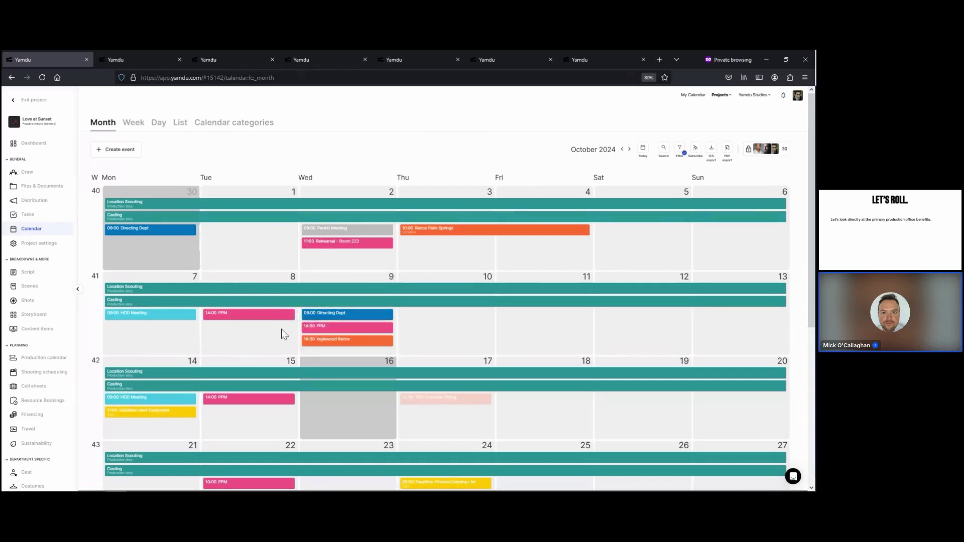
left_click_drag(348, 245, 342, 356)
left_click_drag(423, 407, 345, 362)
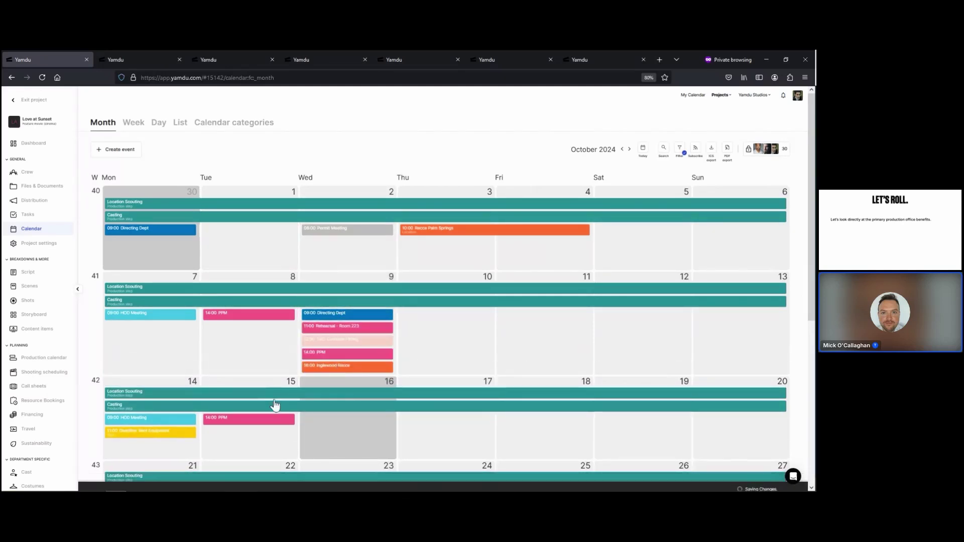
left_click_drag(254, 422, 358, 372)
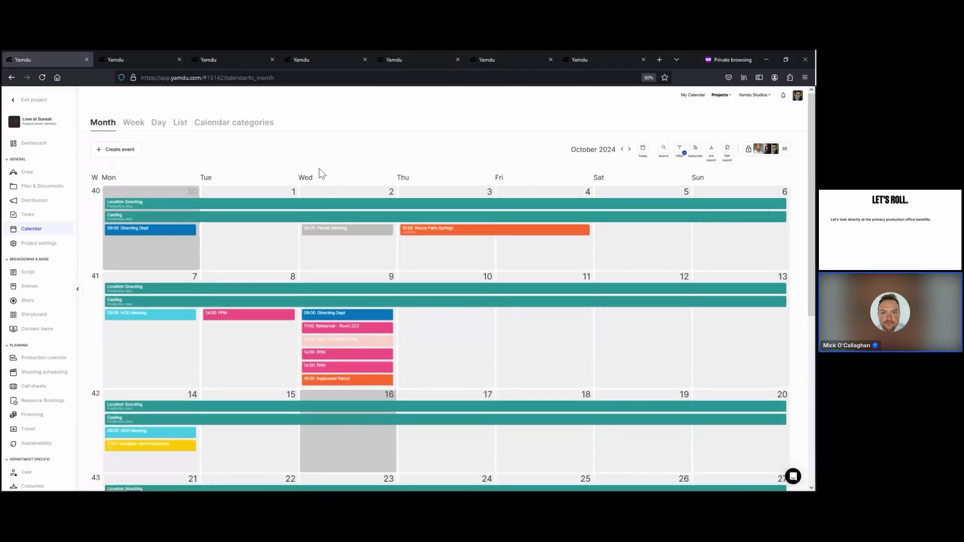
- View the project calendar by week and by day, going back to October 14, 2024 in the day view
left_click(135, 124)
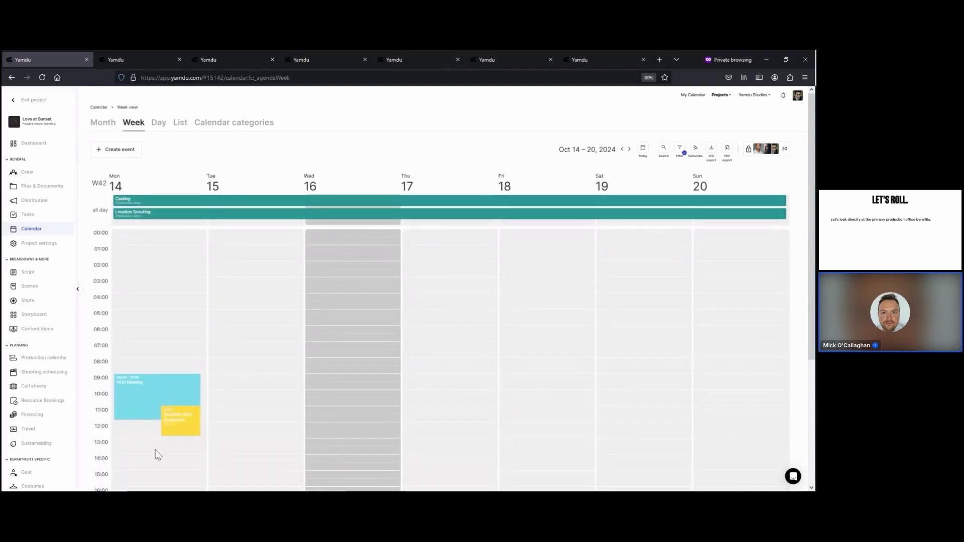
left_click(158, 123)
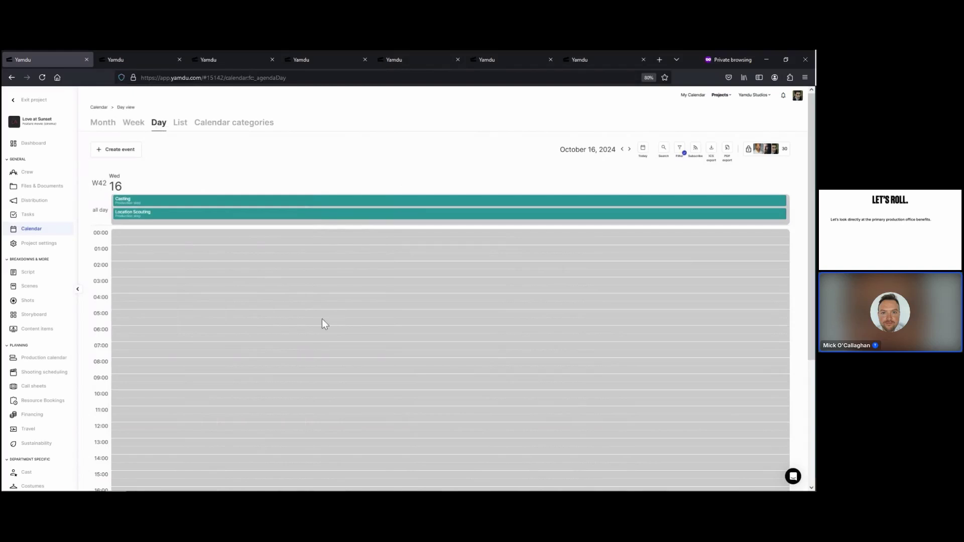
scroll(307, 311, "down", 2)
scroll(306, 308, "up", 2)
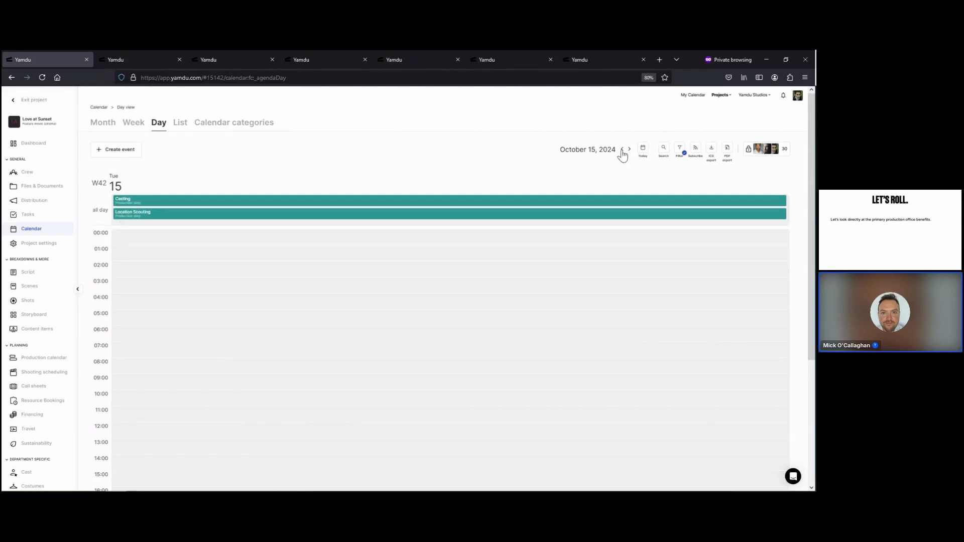
left_click(622, 150)
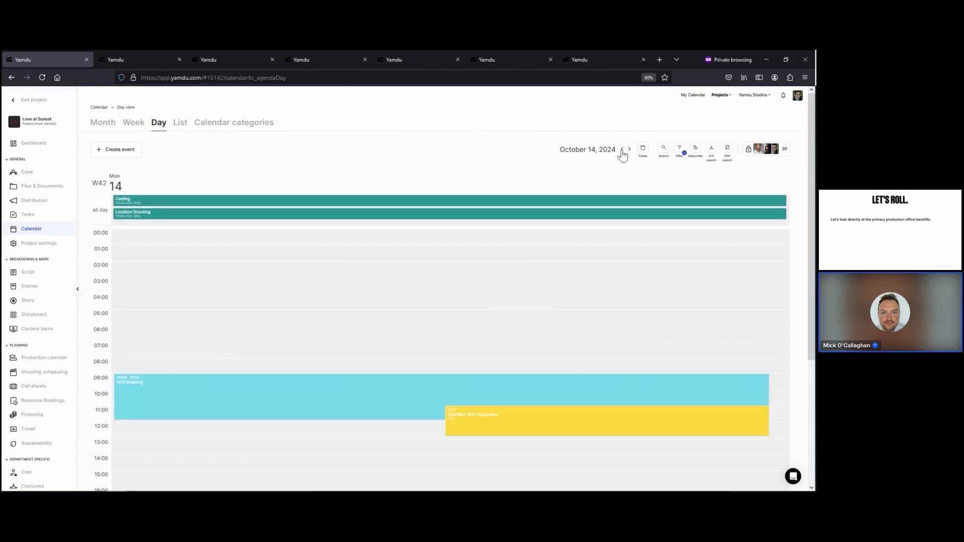
scroll(406, 402, "down", 2)
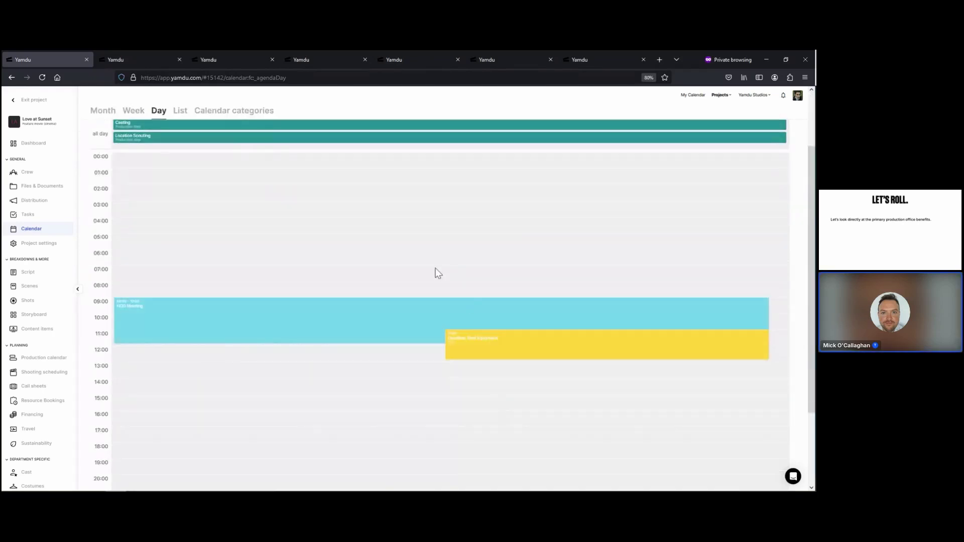
scroll(435, 273, "up", 2)
- Look through the October 2024 events in the project calendar's list view
left_click(181, 125)
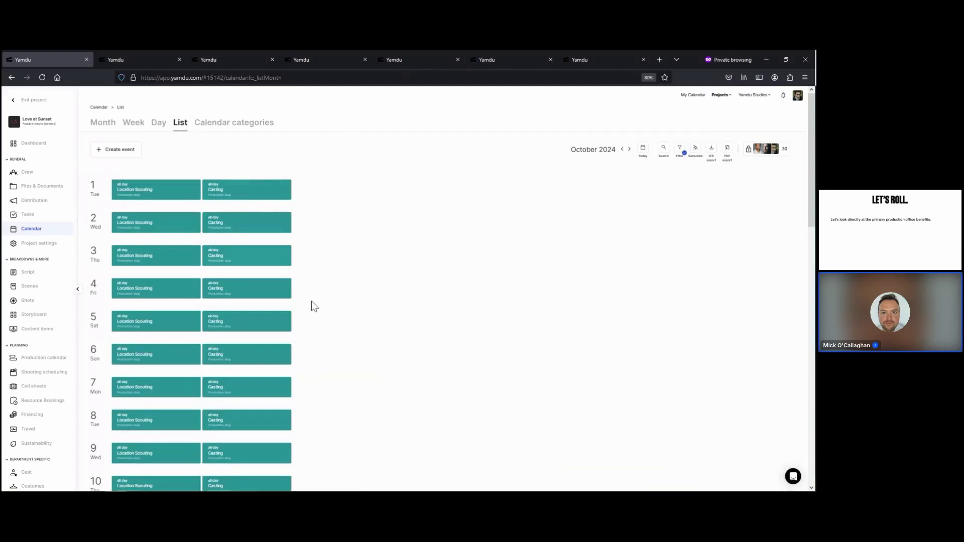
scroll(315, 306, "down", 3)
scroll(333, 314, "down", 3)
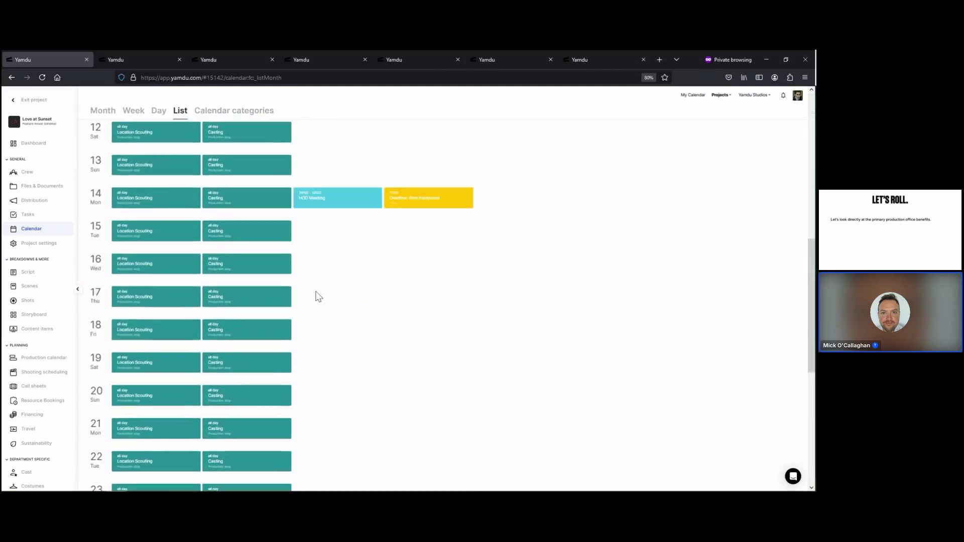
scroll(231, 300, "up", 10)
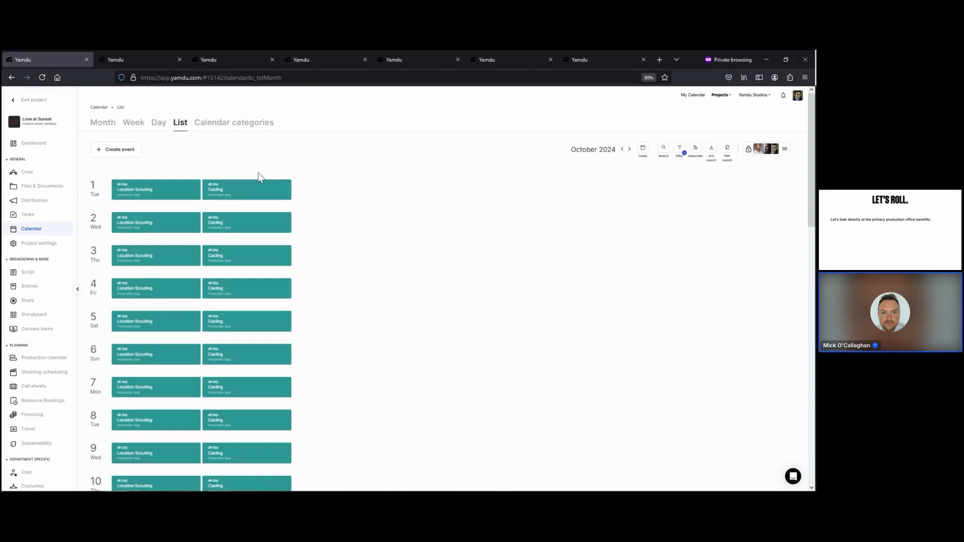
- View My Calendar by month, look through its project, category and user filters, and close them without changes
left_click(694, 98)
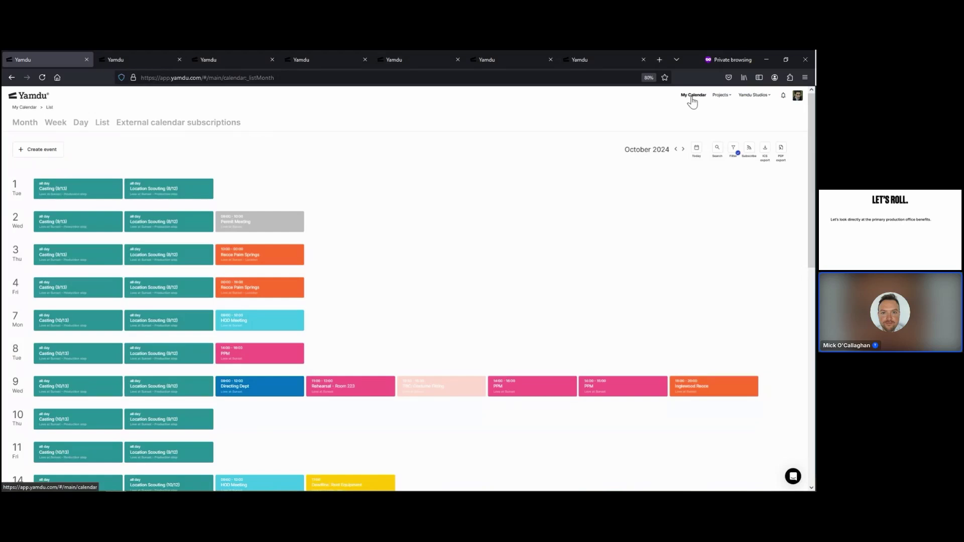
left_click(24, 126)
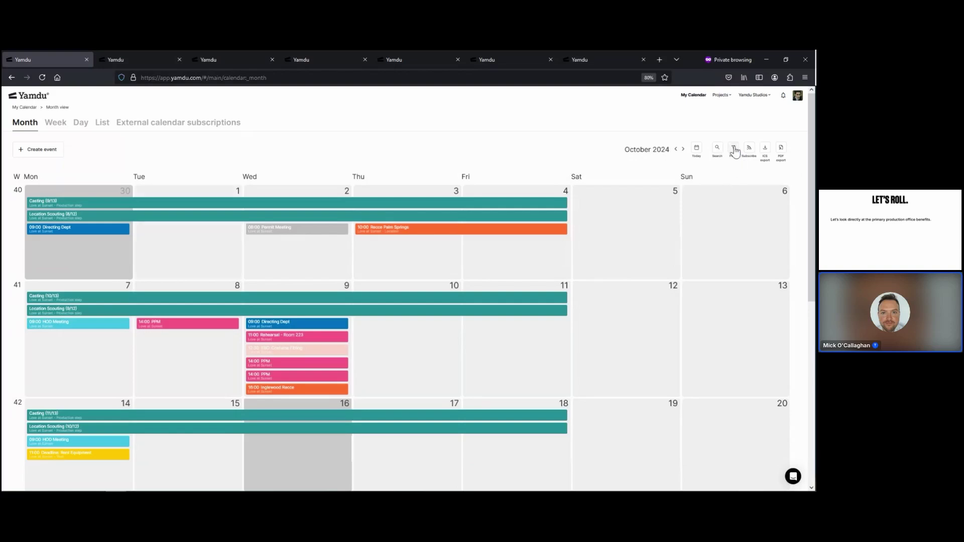
left_click(733, 148)
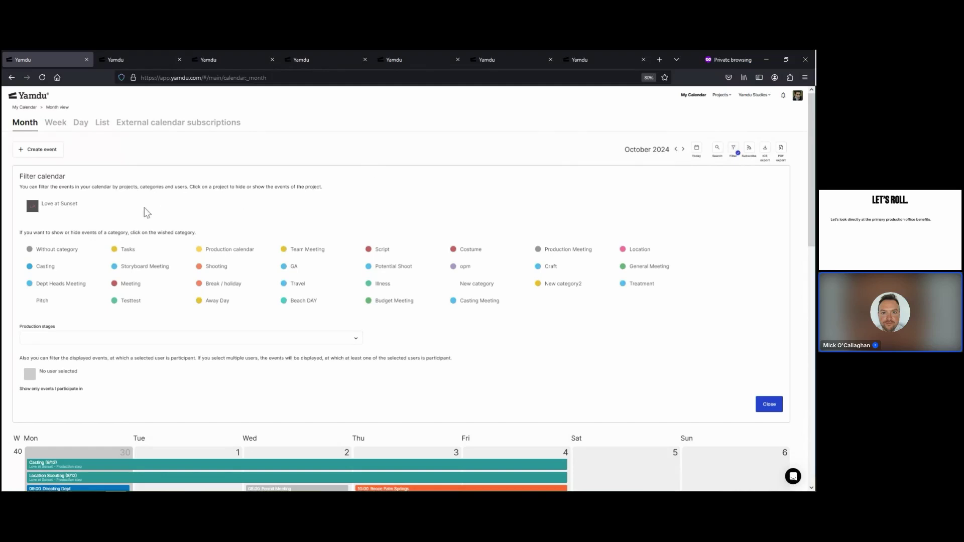
left_click(767, 407)
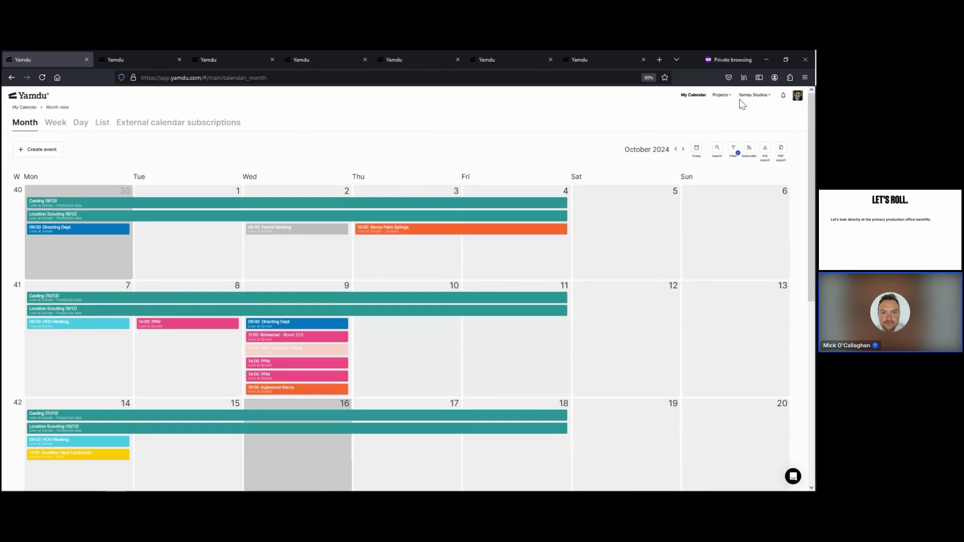
- View the Love at Sunset stages and Preproduction steps in the Yamdu Studios production calendar, and exit to the main overview
left_click(756, 96)
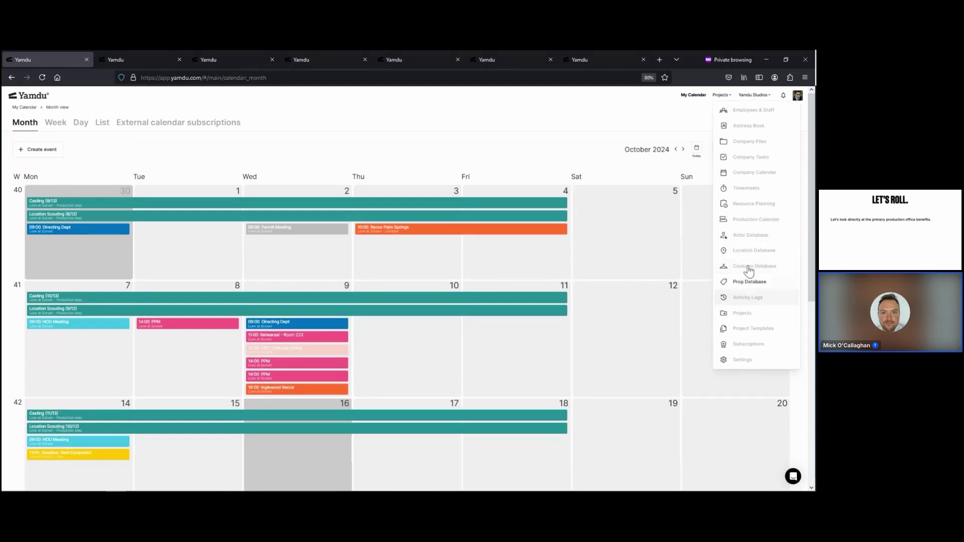
left_click(755, 222)
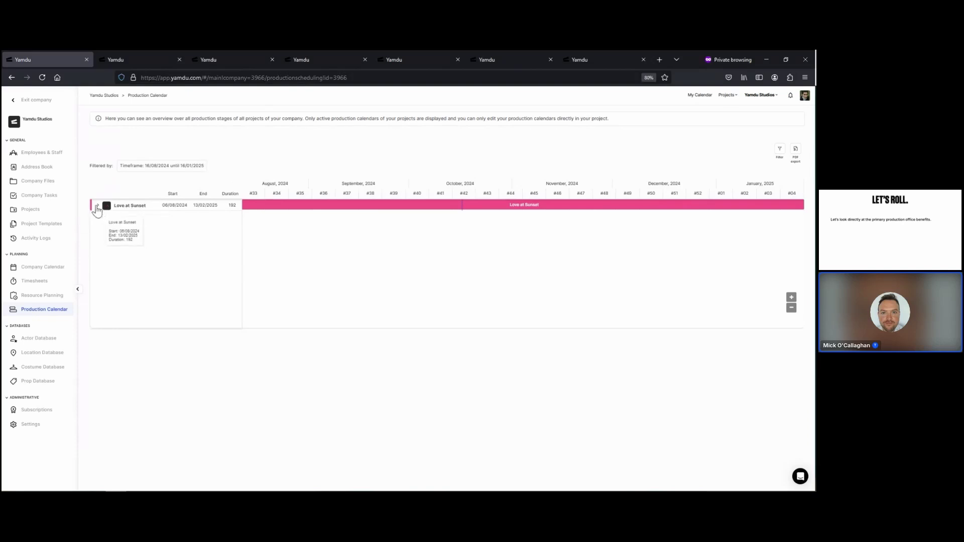
left_click(113, 203)
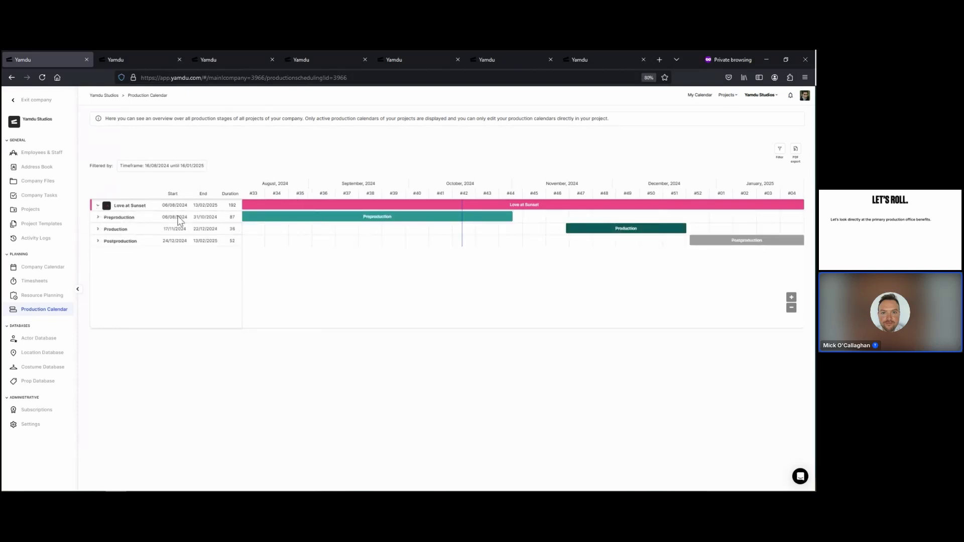
left_click(98, 218)
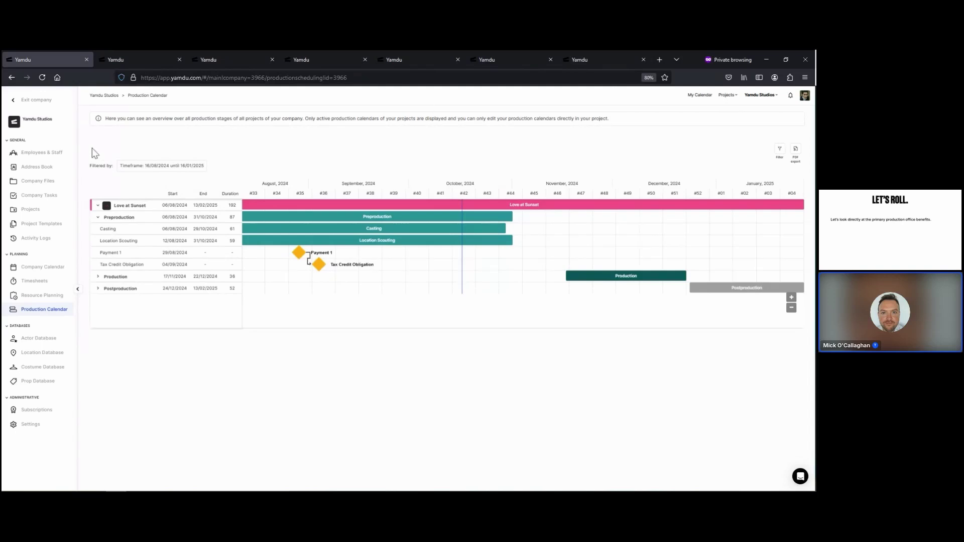
left_click(35, 100)
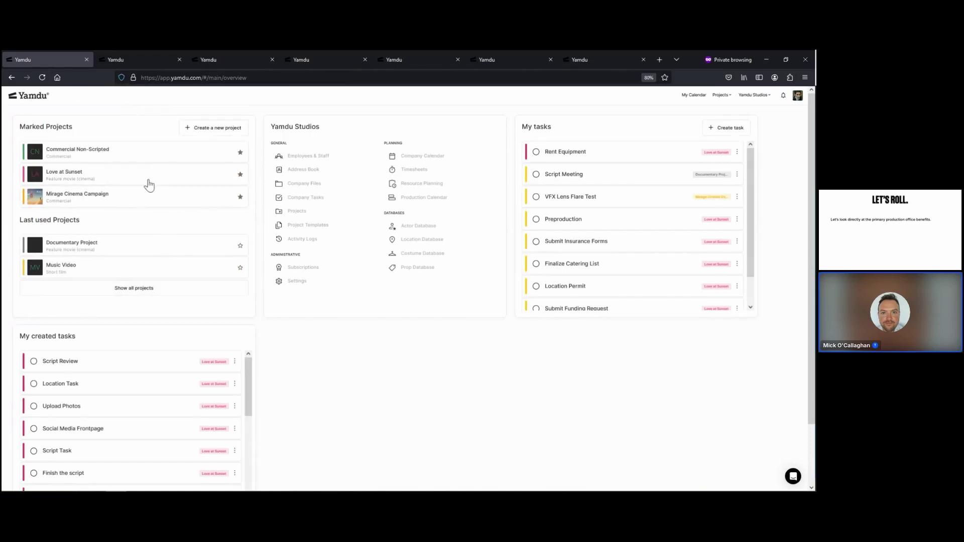
- Open the Love at Sunset project and view the access rights of its crew members
left_click(111, 180)
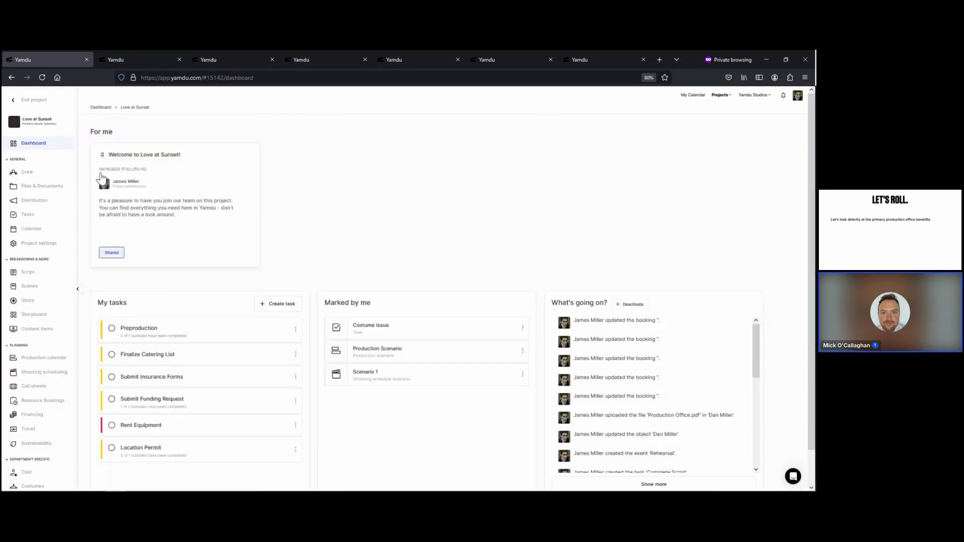
left_click(31, 173)
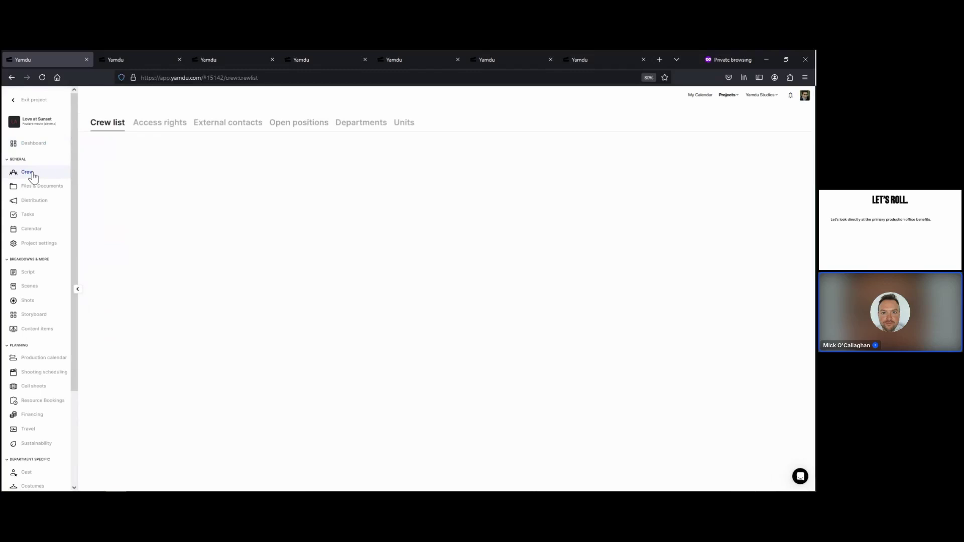
left_click(151, 126)
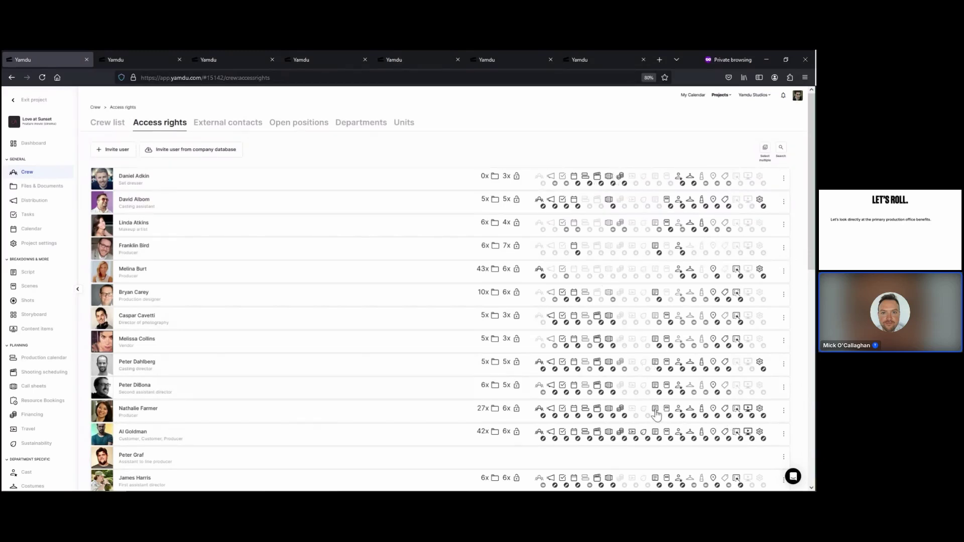
left_click(610, 323)
- Open the Script object in the Development room of the project's files and documents
left_click(38, 186)
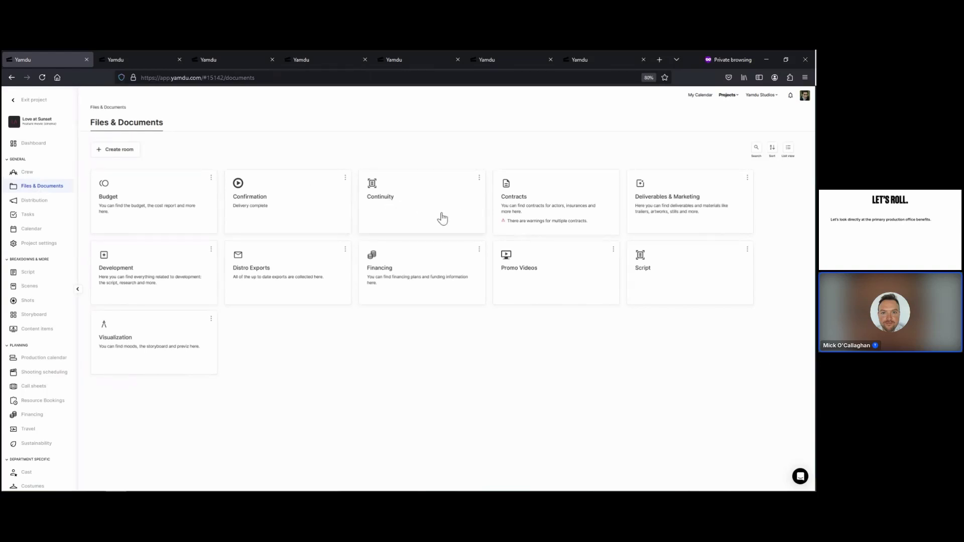
left_click(162, 261)
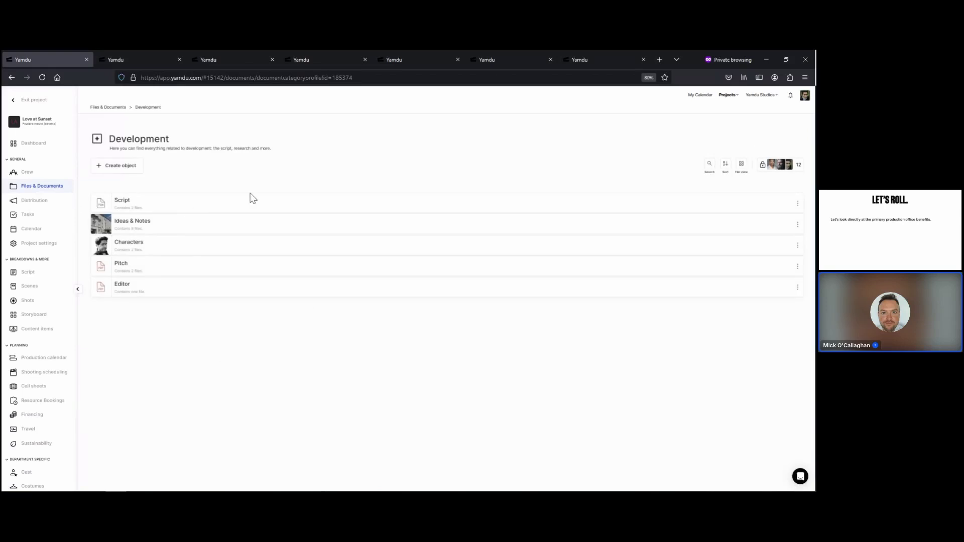
left_click(150, 204)
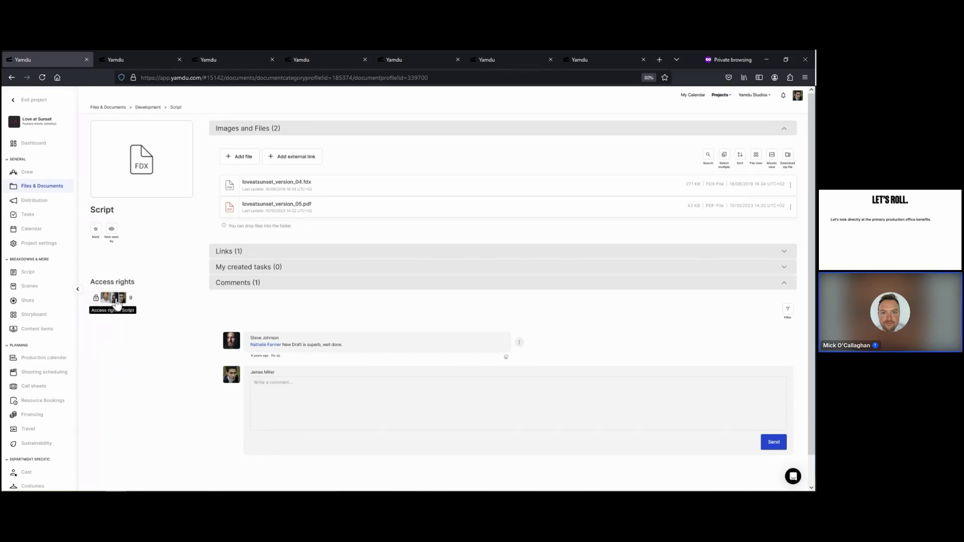
- Set the production designer's permission for the Script object to No access and close its access rights
left_click(116, 299)
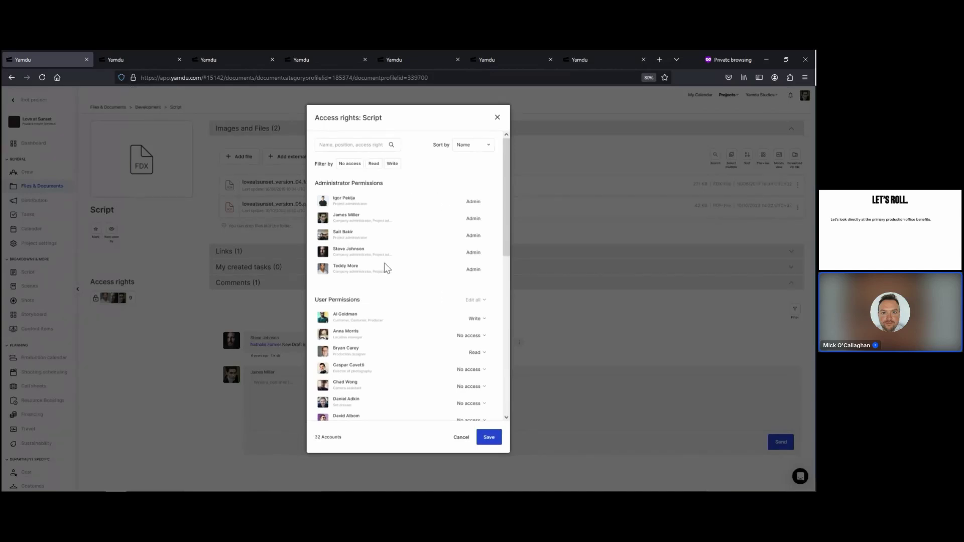
scroll(425, 296, "down", 3)
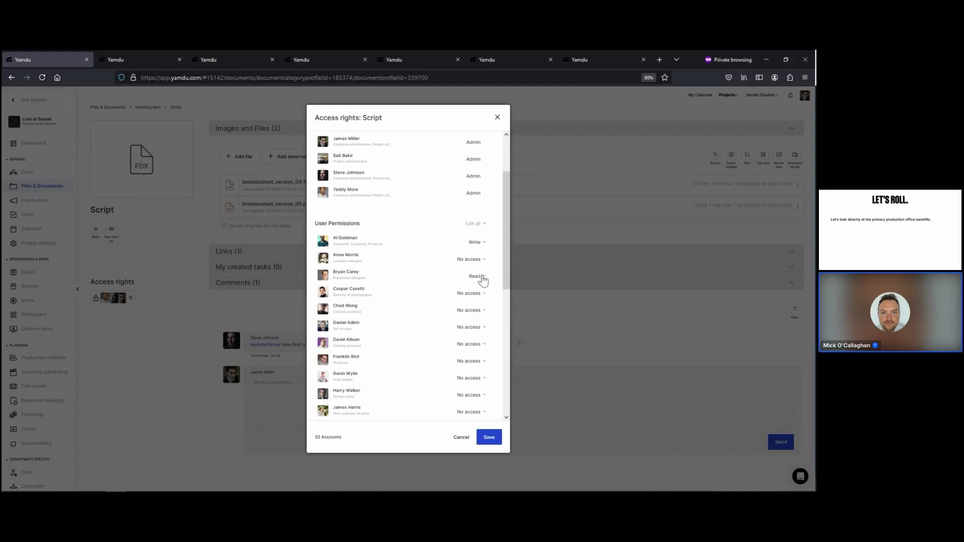
left_click(477, 276)
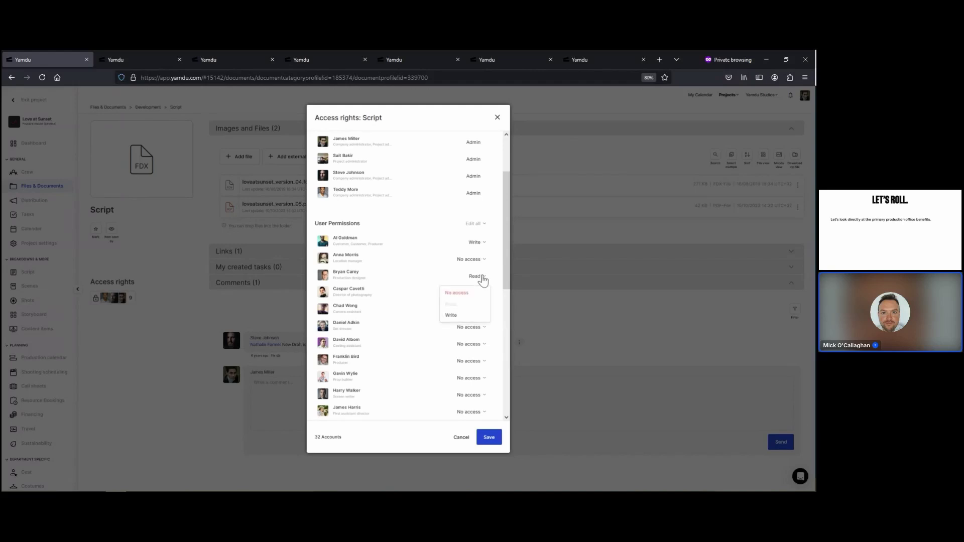
left_click(455, 294)
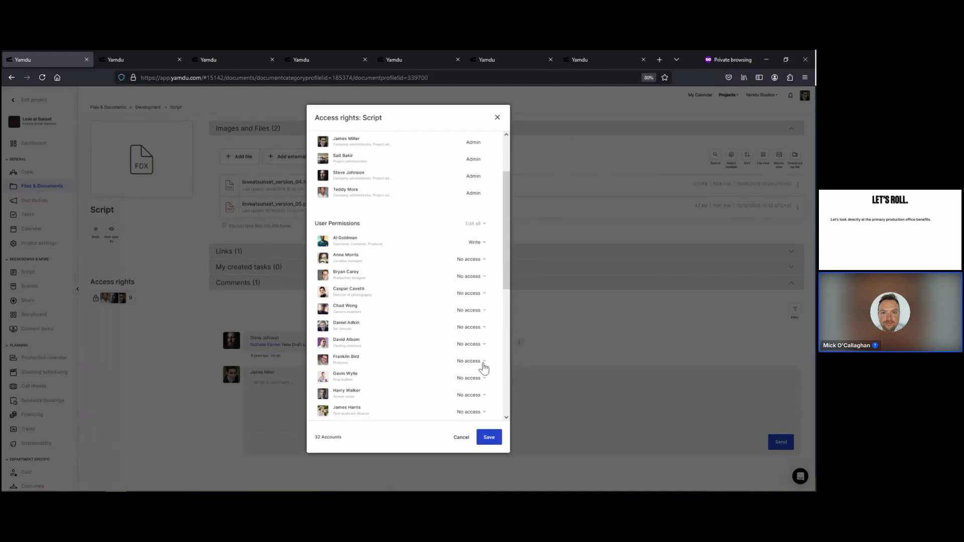
left_click(543, 400)
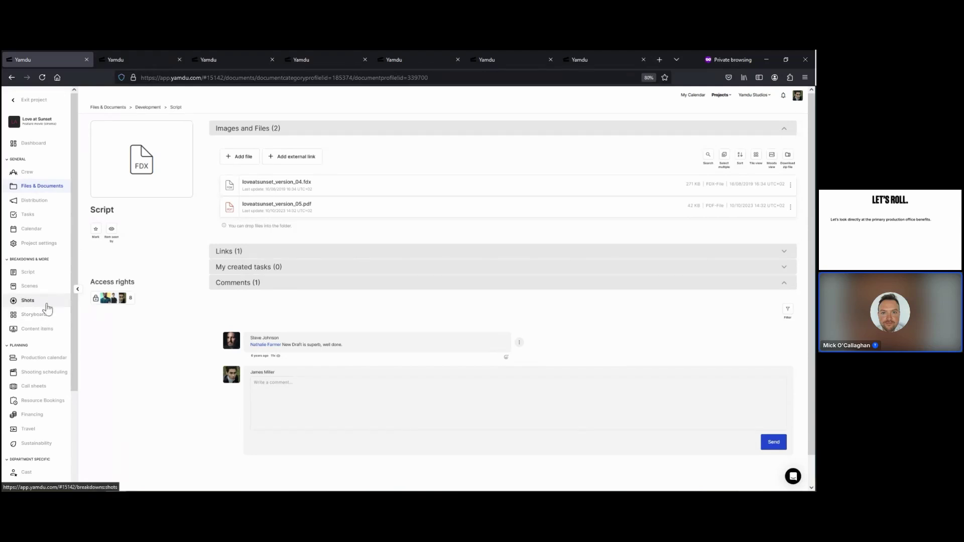
- Look through the October 2024 crew travel overview and view the first crew member's taxi leg on October 14
left_click(29, 429)
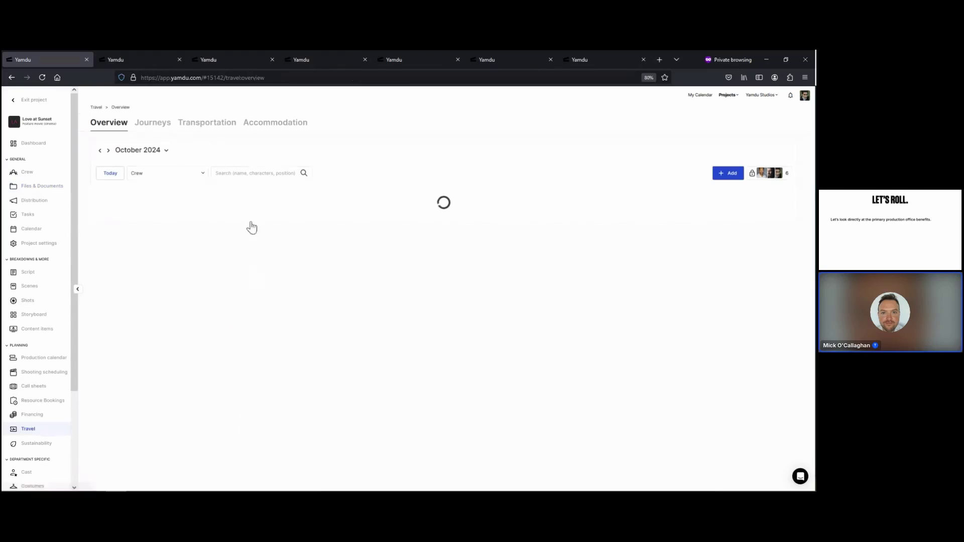
left_click(221, 59)
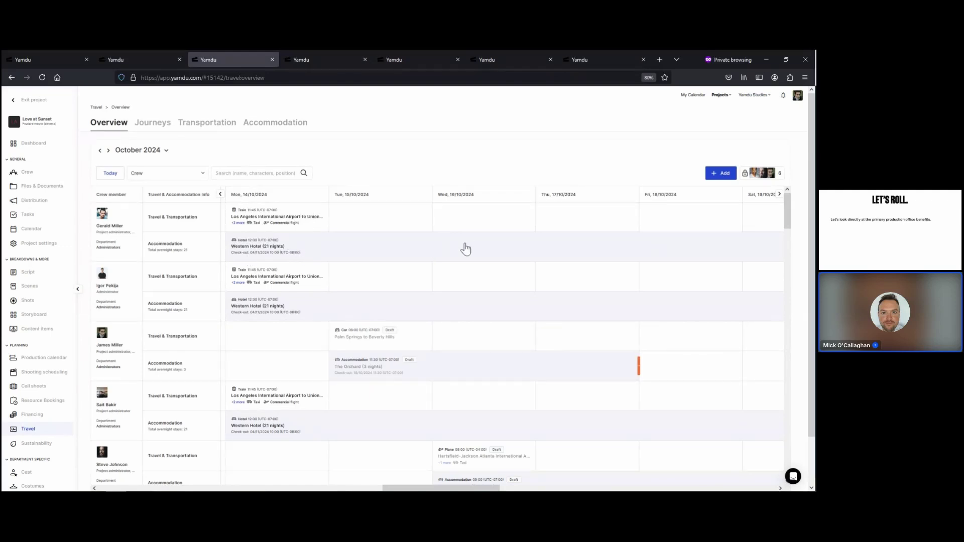
scroll(528, 254, "down", 2)
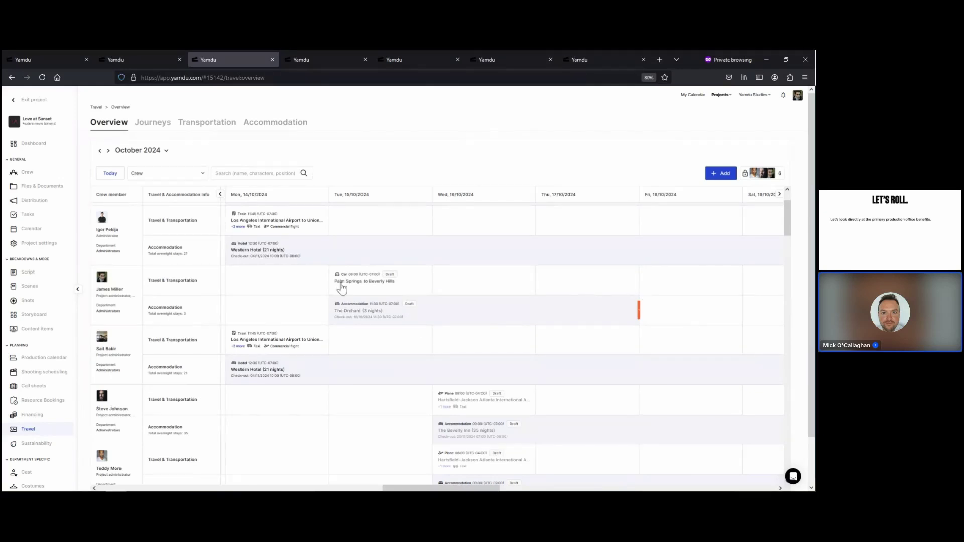
scroll(342, 287, "down", 5)
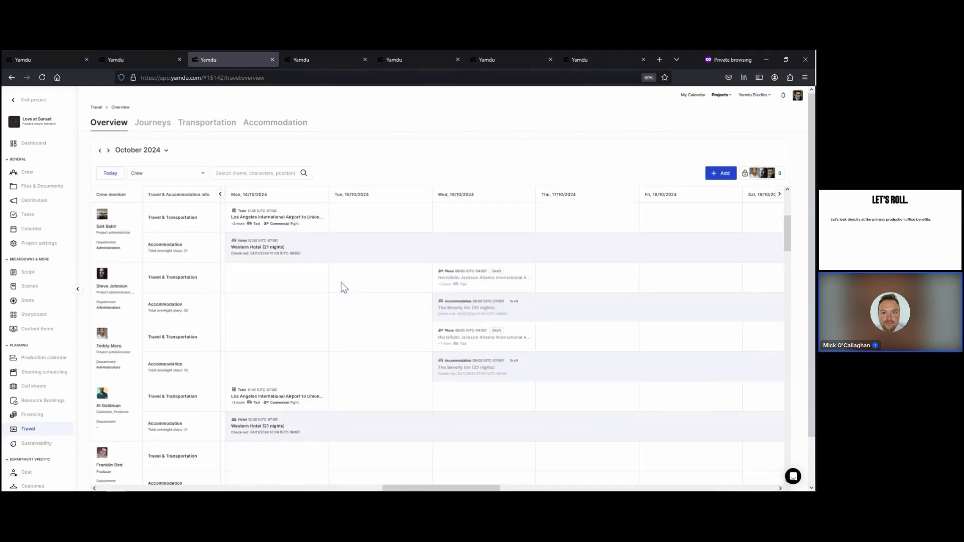
scroll(342, 283, "down", 10)
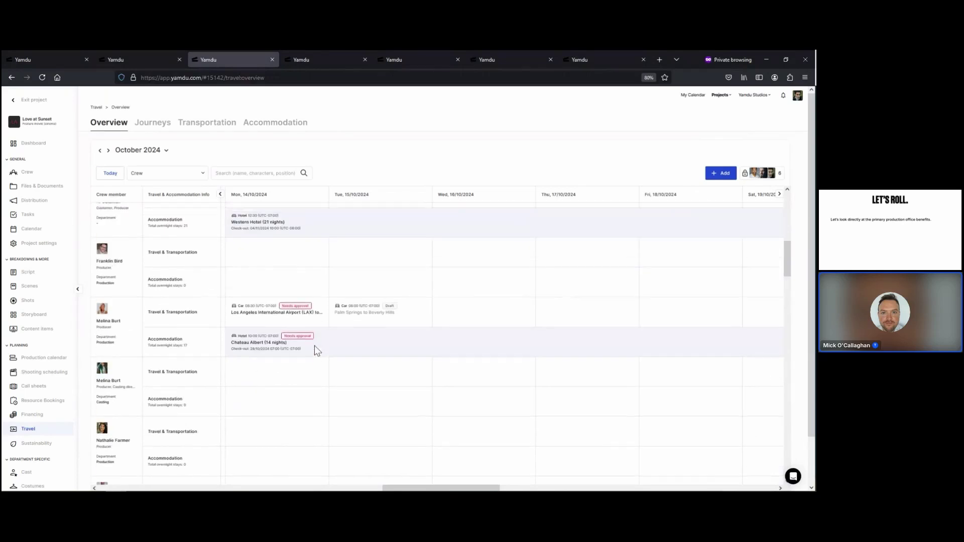
scroll(314, 346, "up", 15)
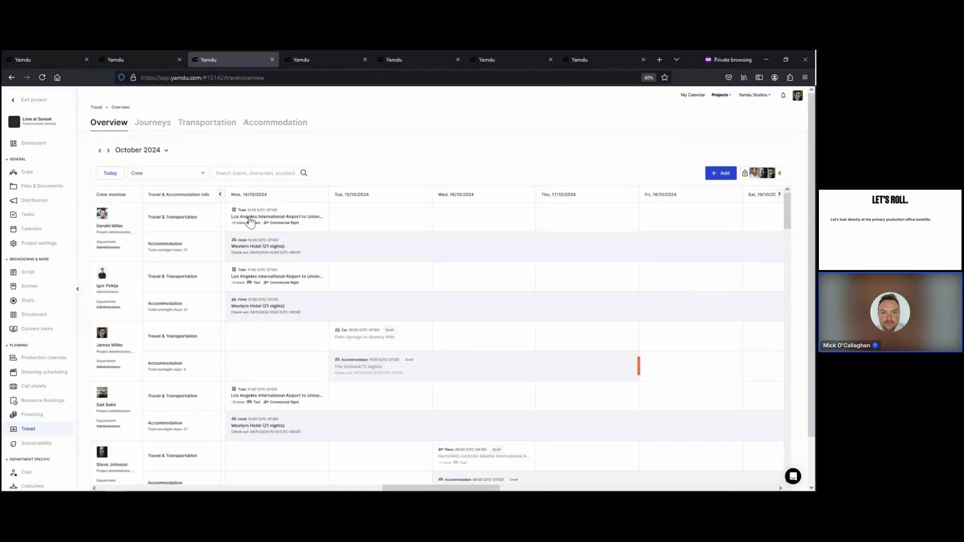
left_click(250, 222)
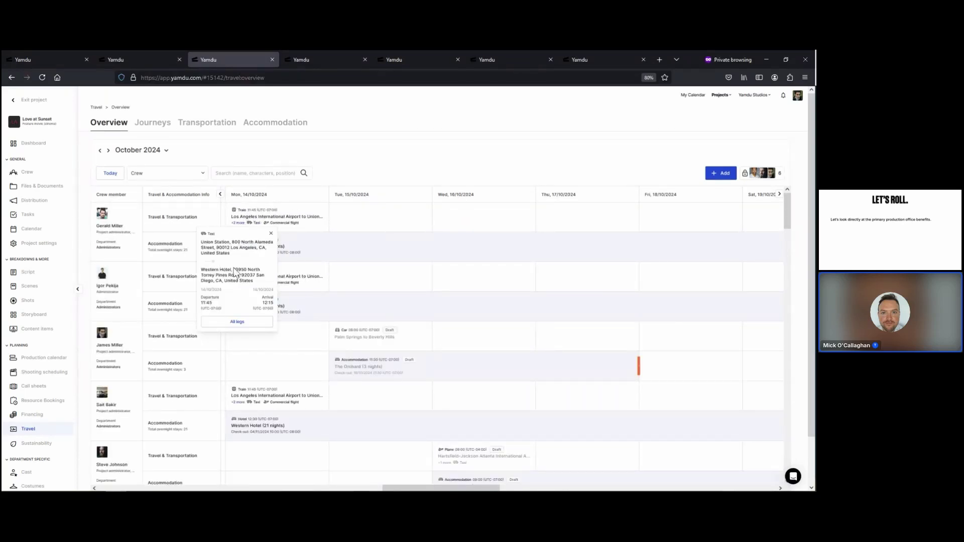
left_click(270, 236)
- Switch the travel overview to Cast and find the travel and accommodation entries starting October 16, 2024
left_click(201, 174)
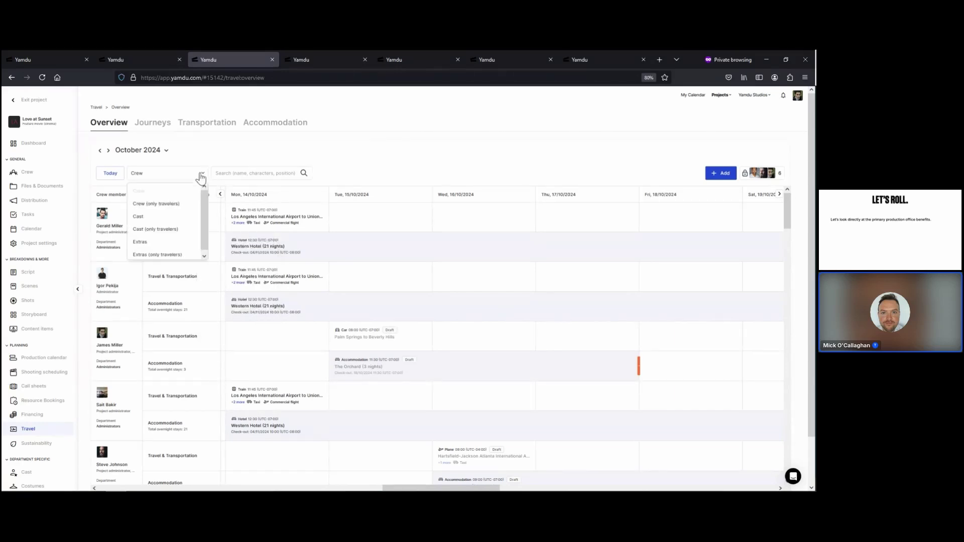
left_click(149, 218)
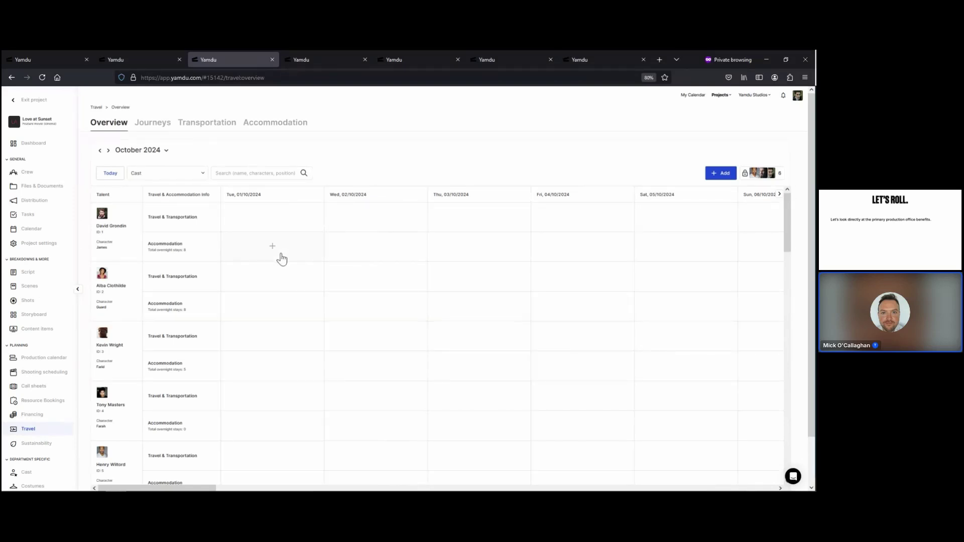
scroll(282, 258, "right", 10)
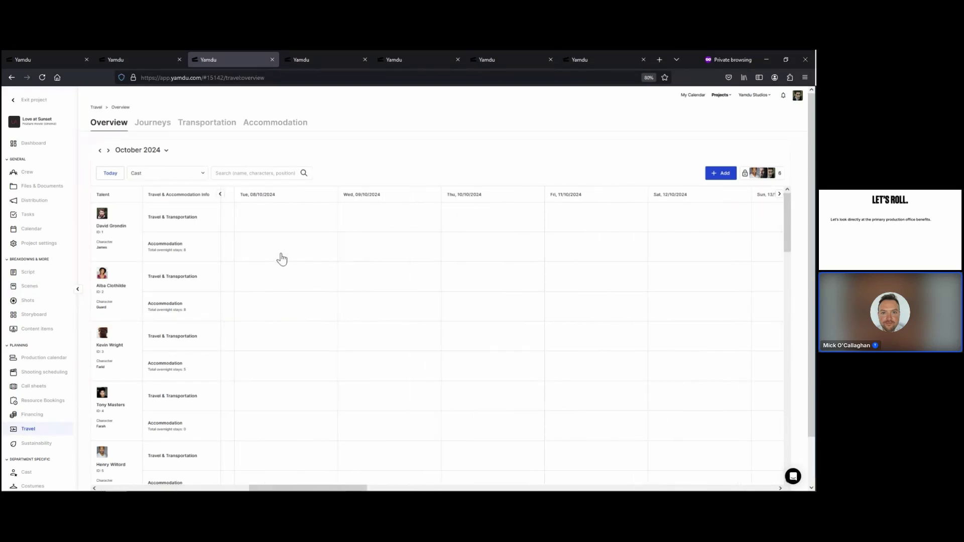
scroll(281, 258, "right", 12)
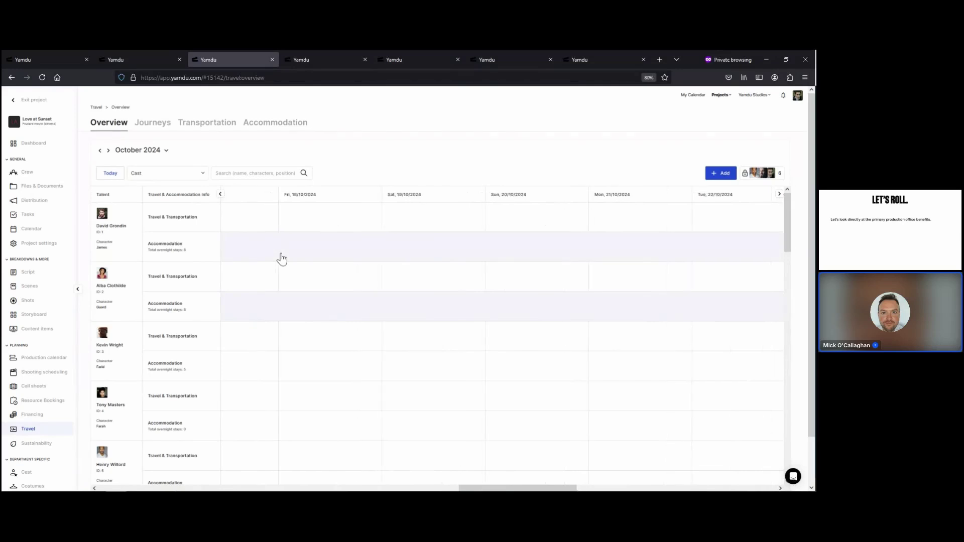
scroll(281, 258, "left", 3)
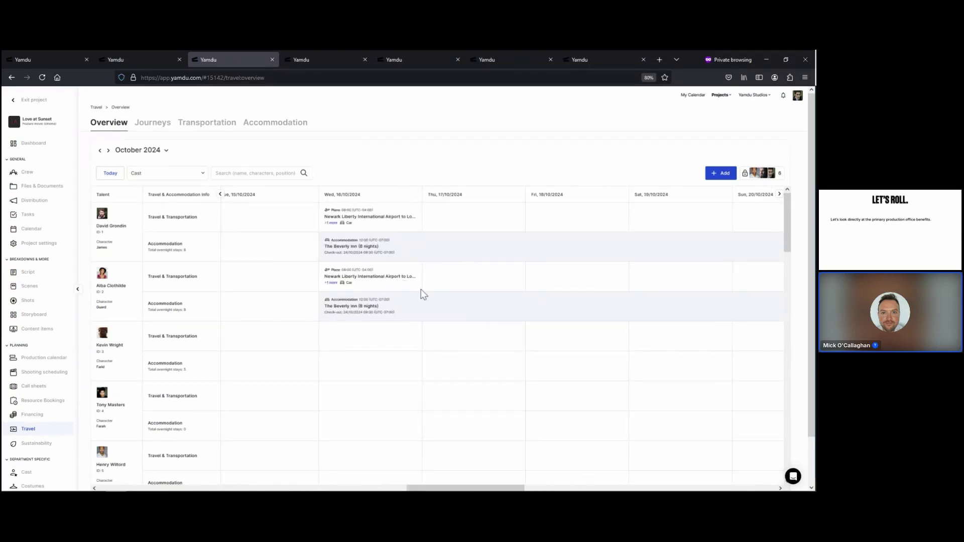
- View the project's journeys list and look through the legs of the Production Office Team - NY/LA journey
mouse_move(316, 64)
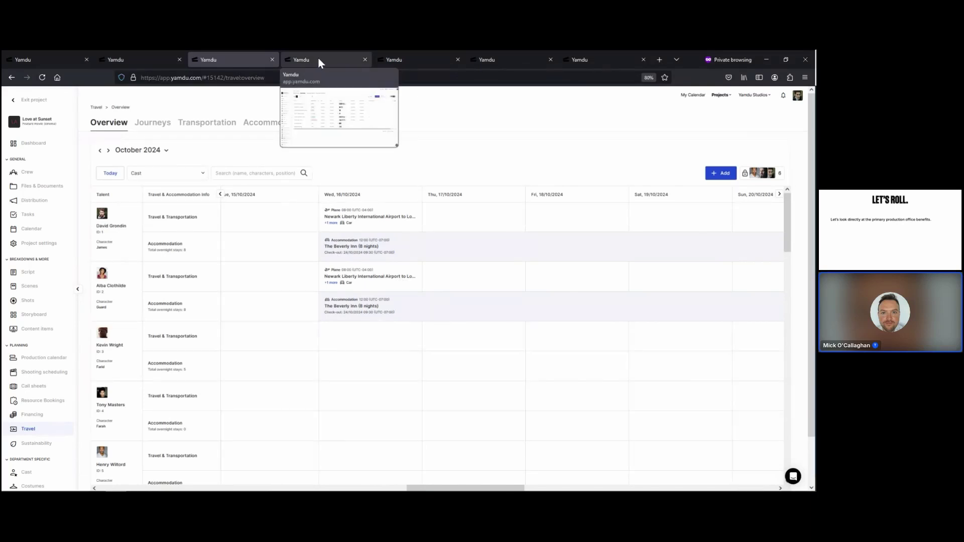
left_click(318, 60)
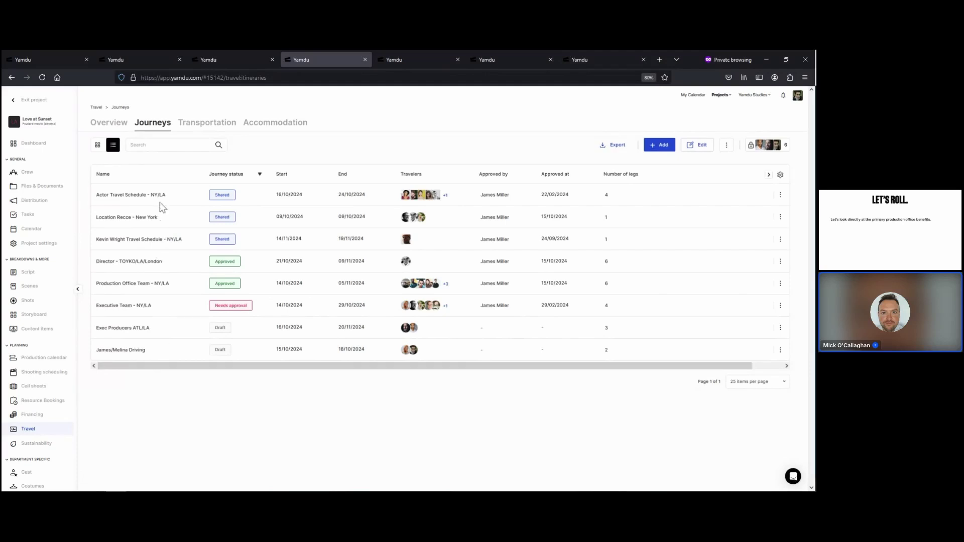
left_click(399, 61)
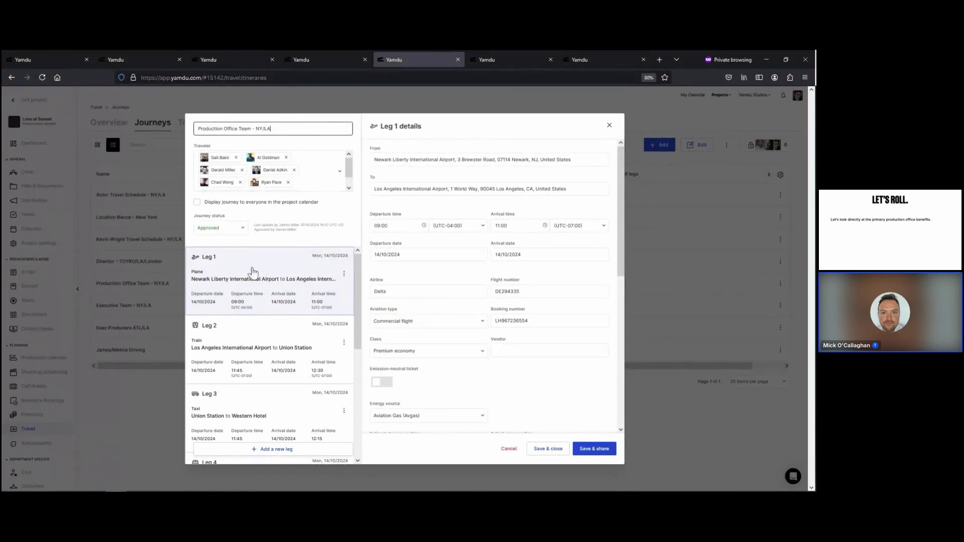
scroll(259, 286, "down", 2)
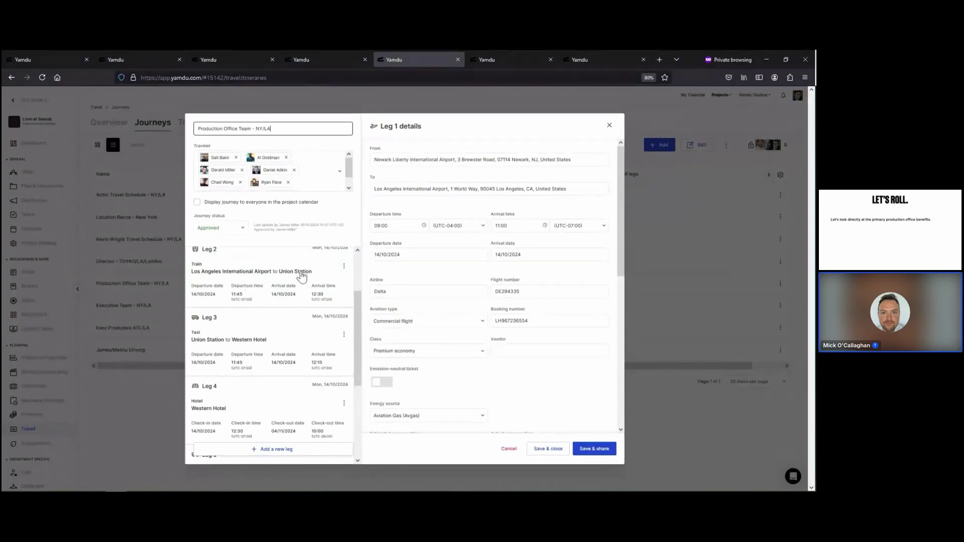
scroll(283, 334, "down", 1)
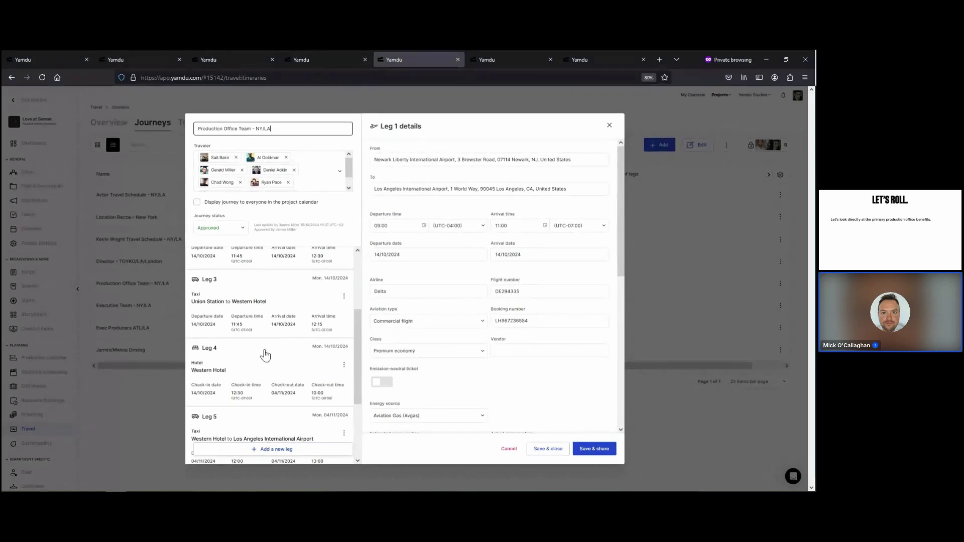
scroll(266, 356, "up", 3)
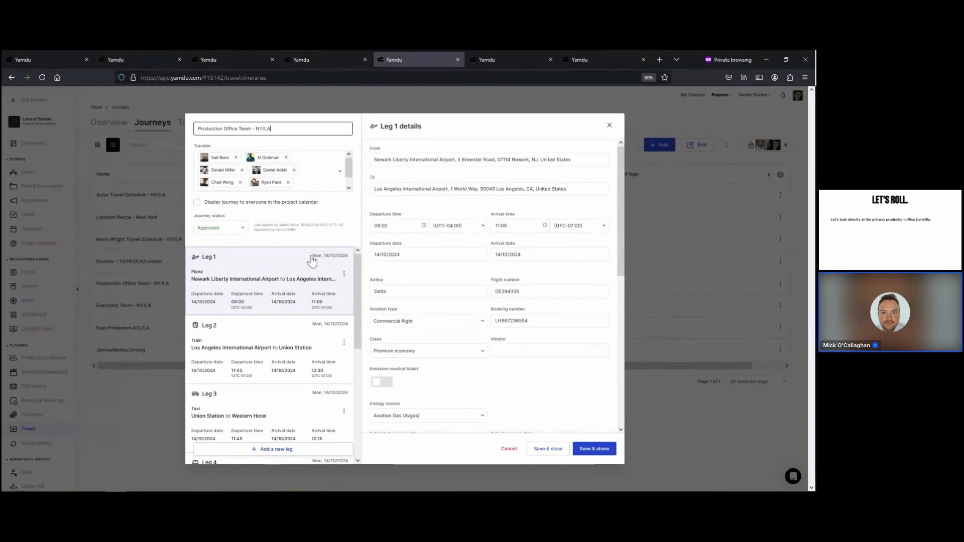
- Review the Leg 1 flight's consumption, costs, travel documents and receipts, and close the journey without changes
scroll(435, 274, "down", 5)
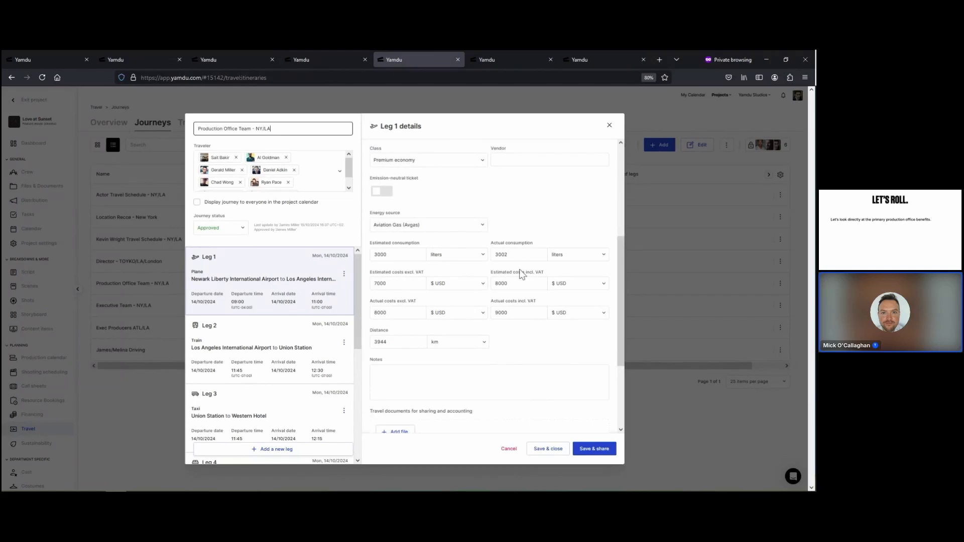
scroll(508, 301, "down", 3)
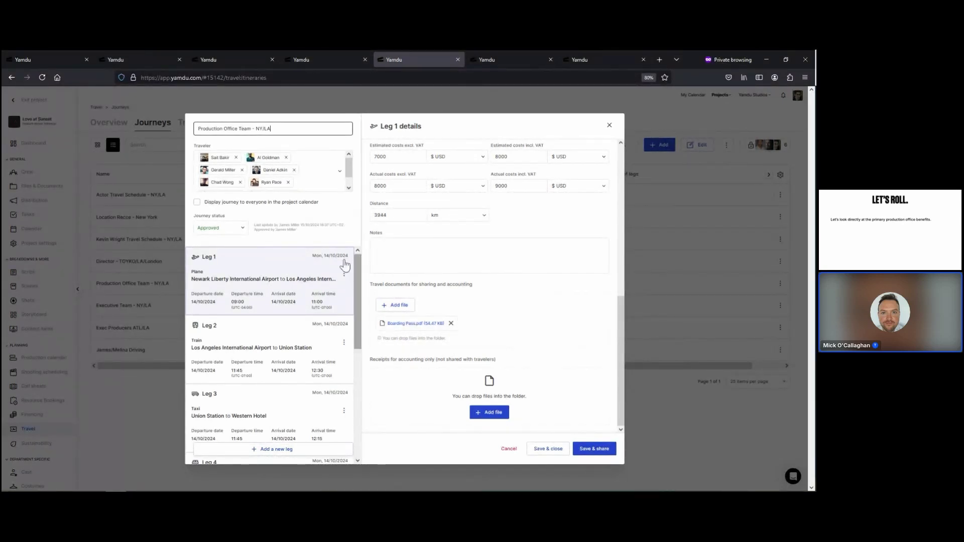
scroll(437, 250, "up", 3)
scroll(437, 250, "up", 3)
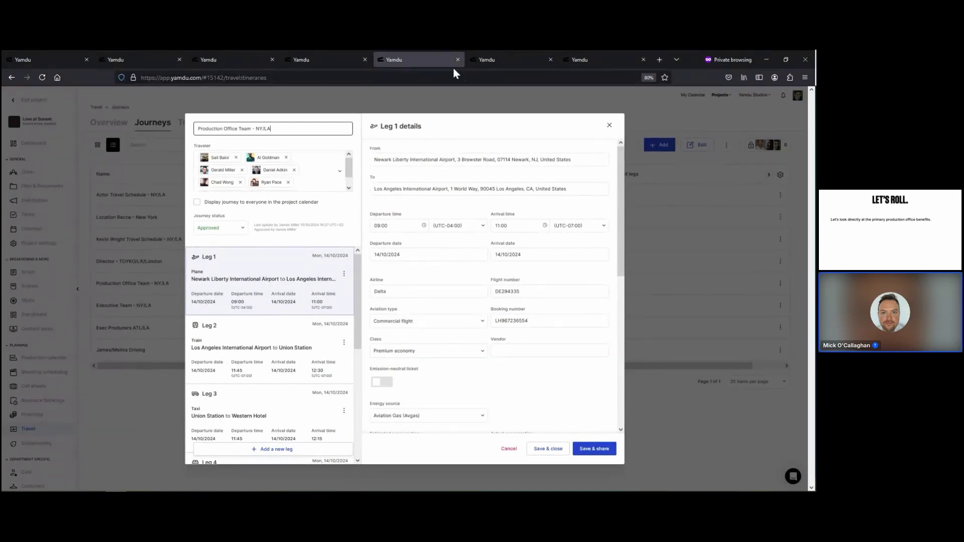
left_click(611, 127)
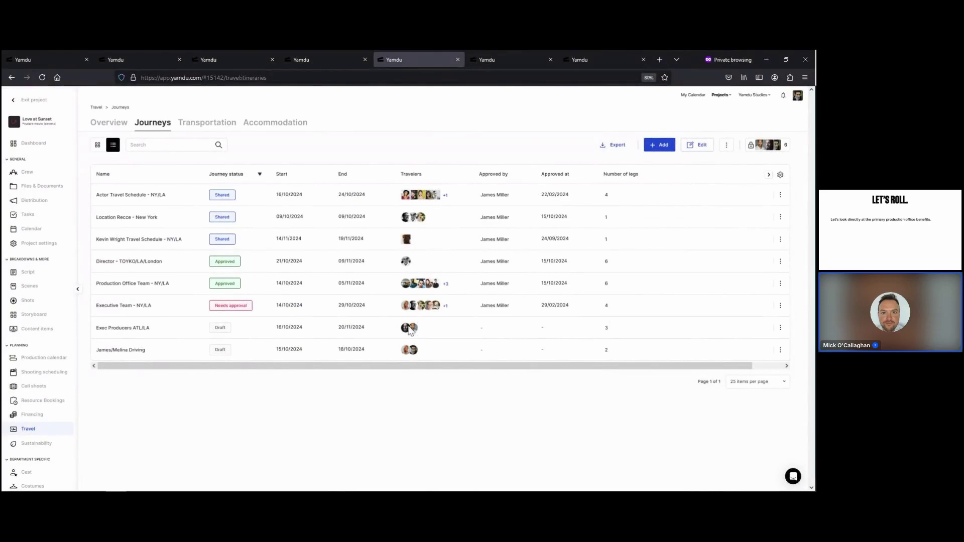
- View the export options for the journeys list and close them without downloading anything
mouse_move(411, 331)
left_click(616, 145)
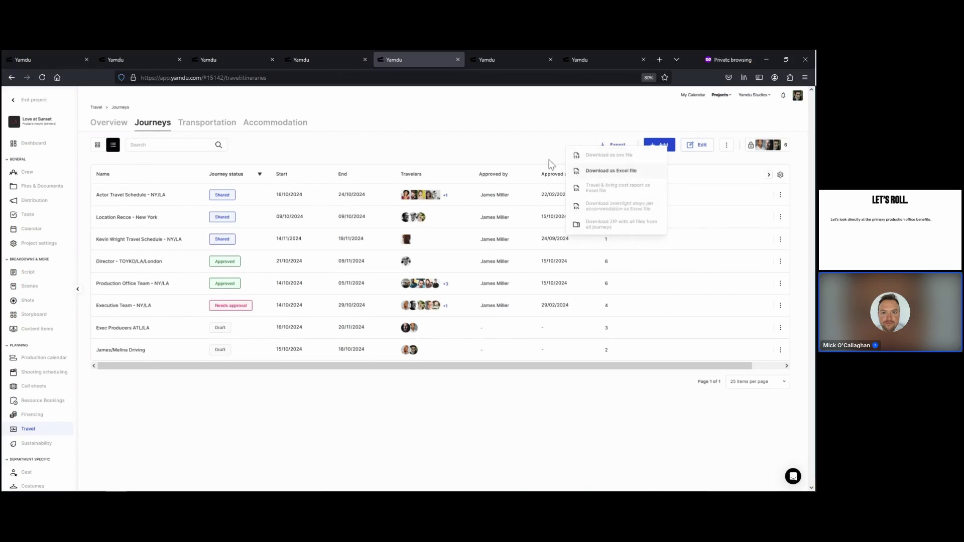
left_click(492, 152)
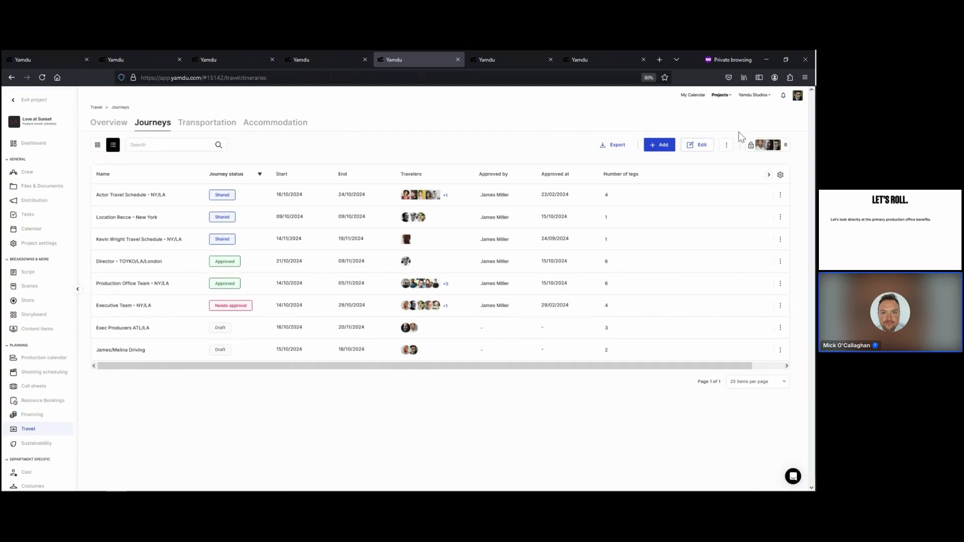
- Review the project's transportation vehicles and vendors, then view the accommodation list
left_click(730, 146)
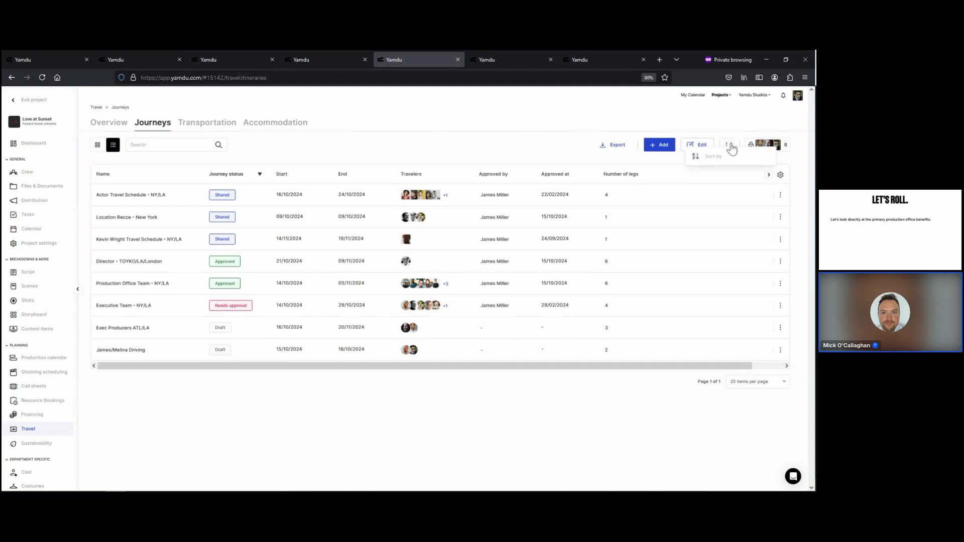
left_click(215, 126)
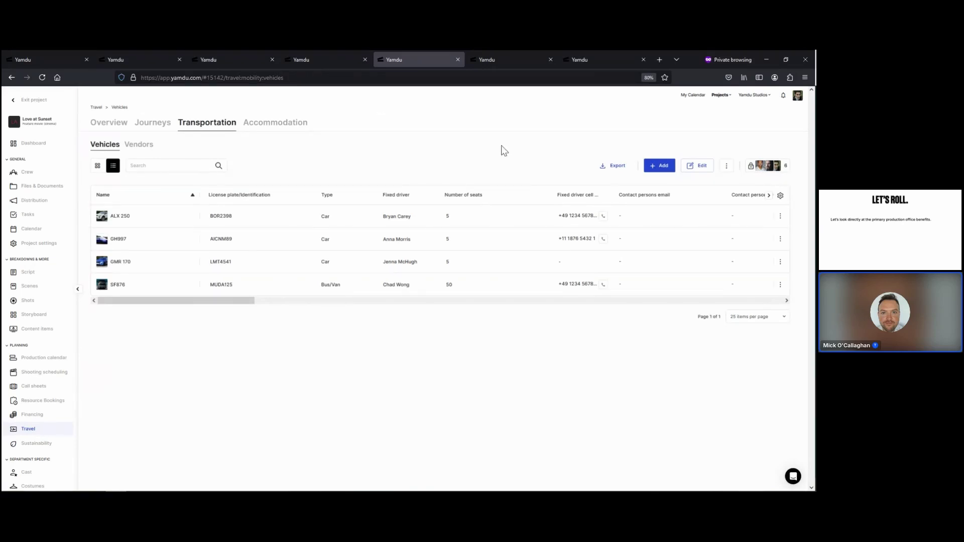
left_click(138, 150)
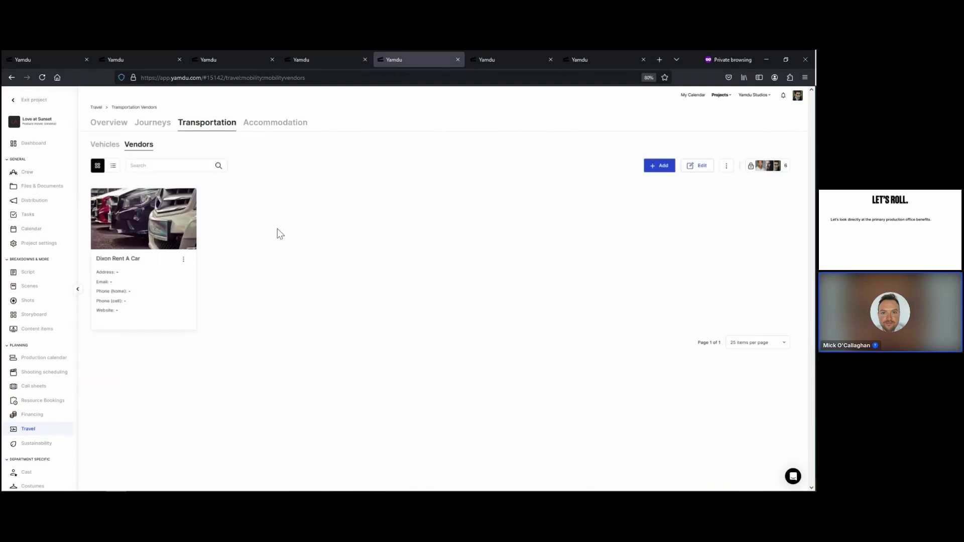
left_click(270, 128)
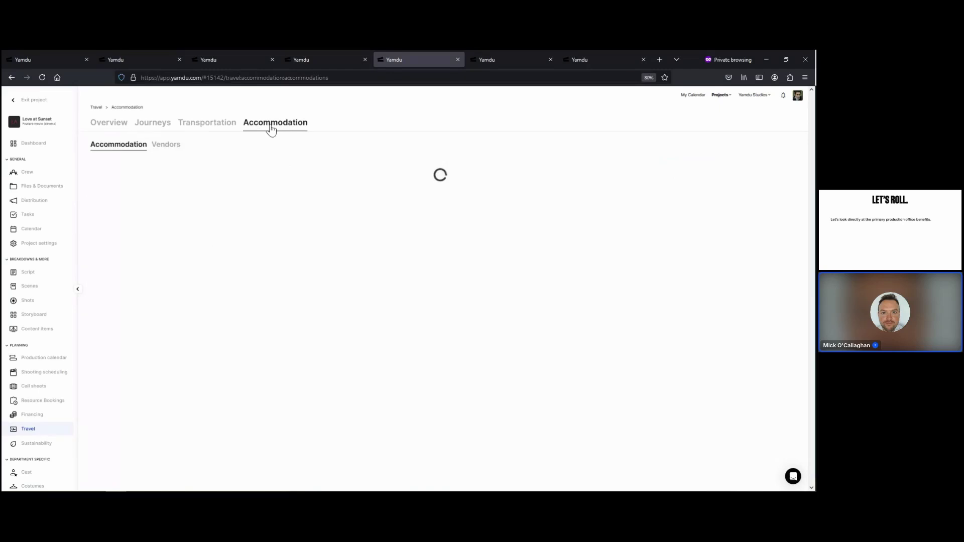
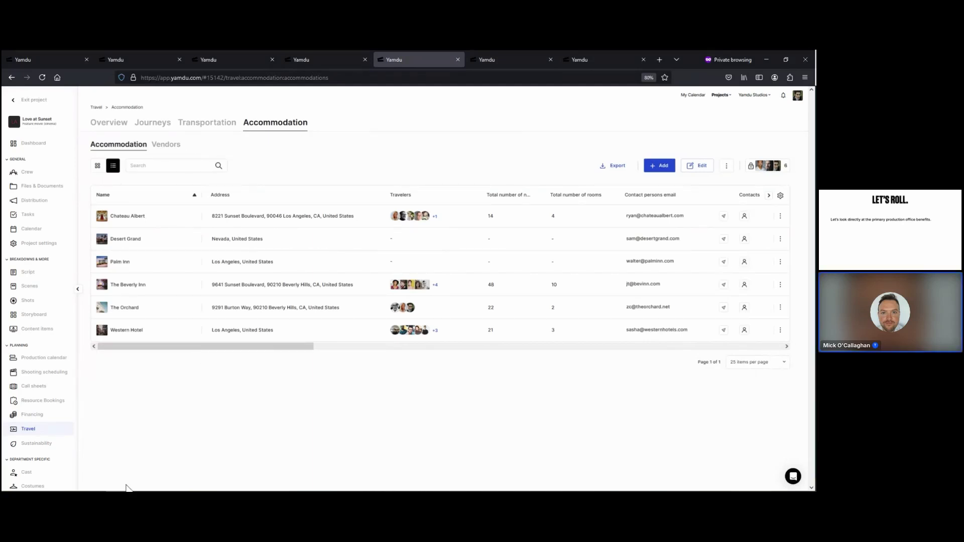
- Review the sustainability data for location summary and details, catering, and travel transportation
left_click(33, 446)
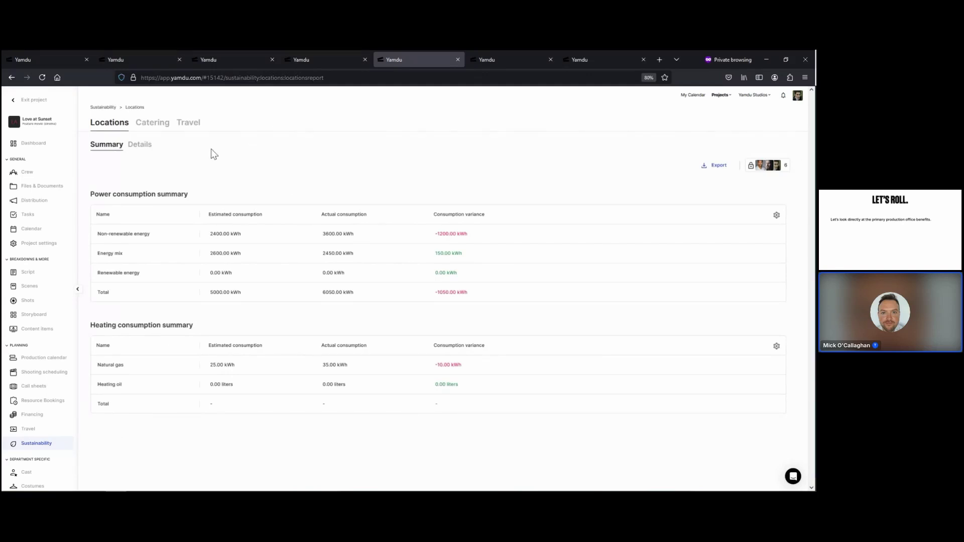
left_click(147, 148)
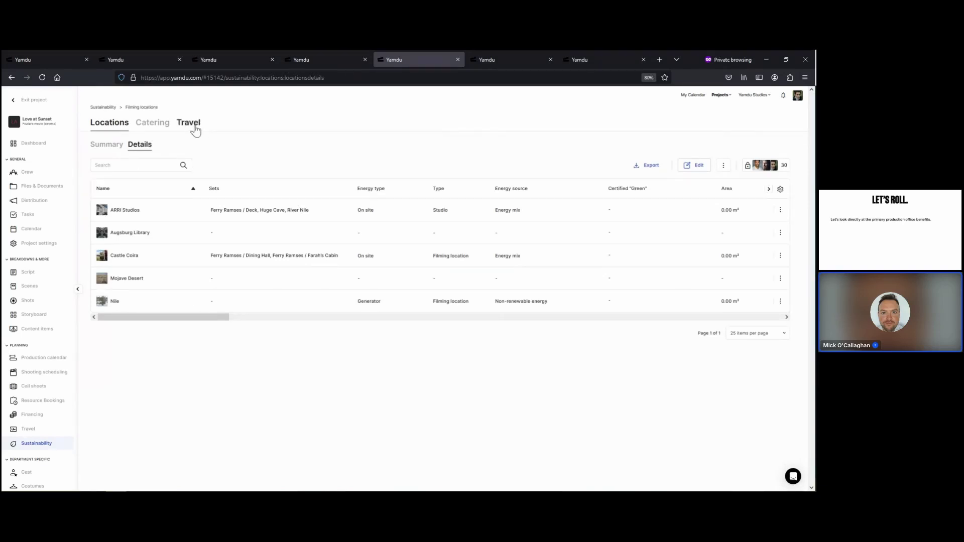
left_click(160, 127)
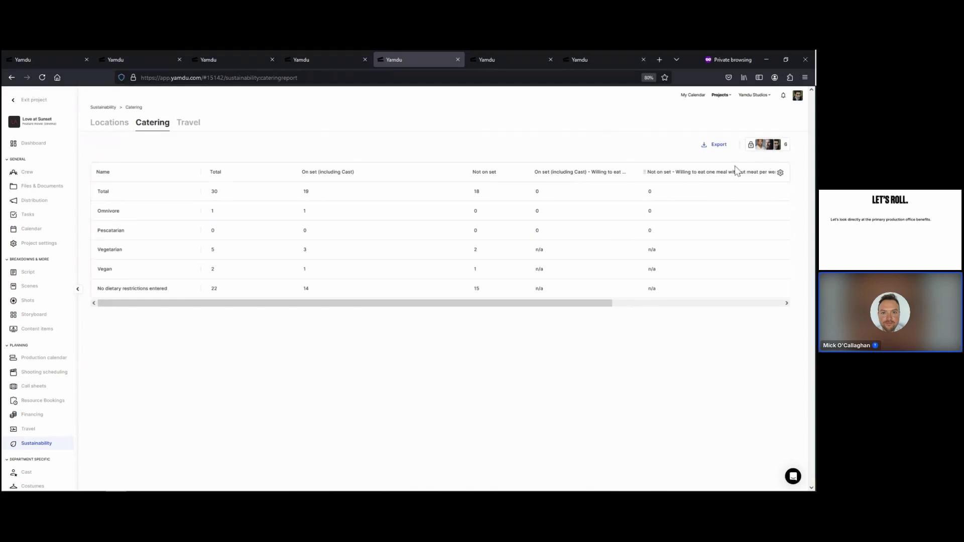
left_click(191, 128)
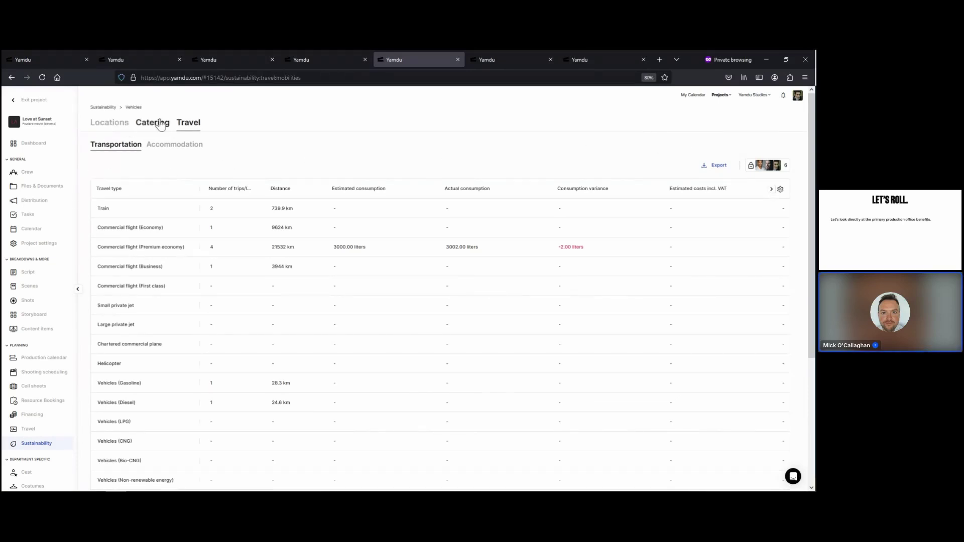
- View the project's export settings, looking through the PDF header, date format, PDF footer and watermark options
mouse_move(499, 62)
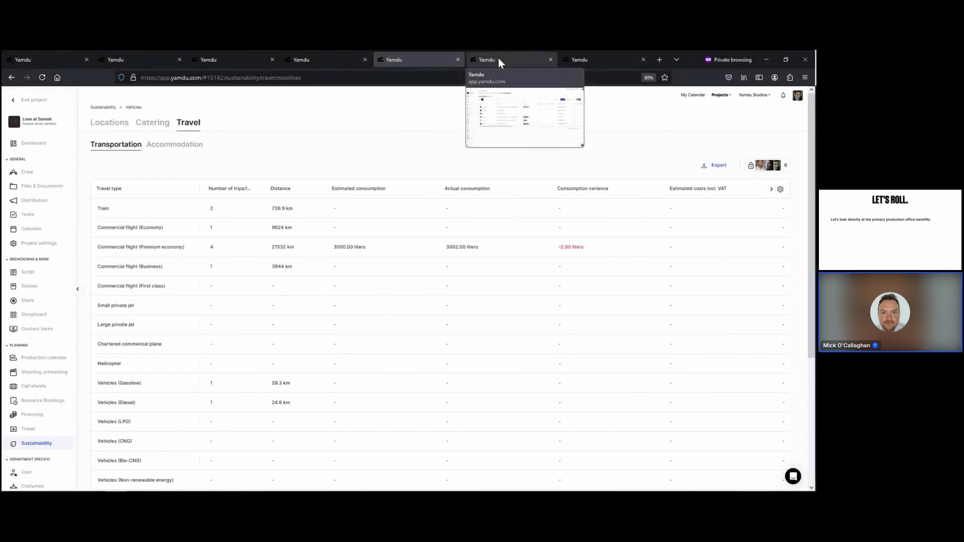
left_click(499, 61)
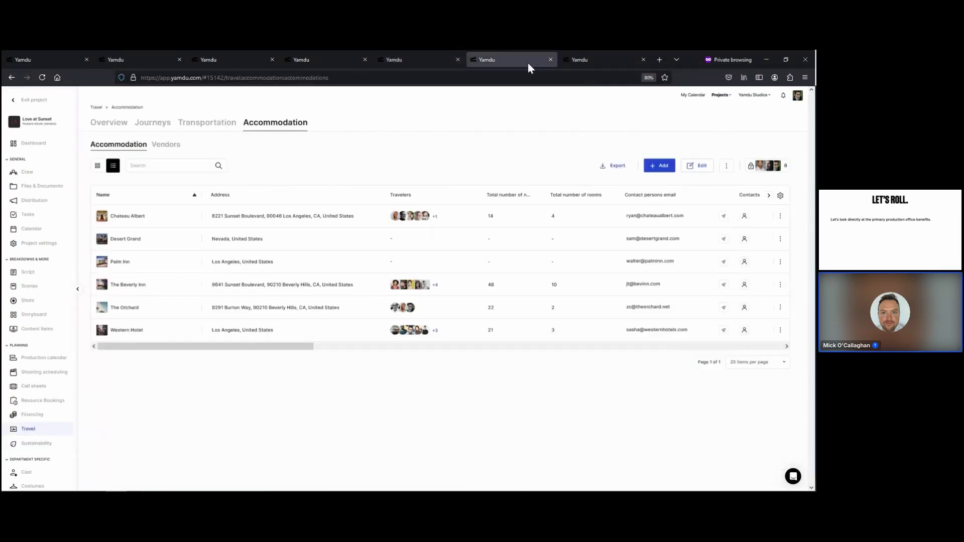
left_click(601, 59)
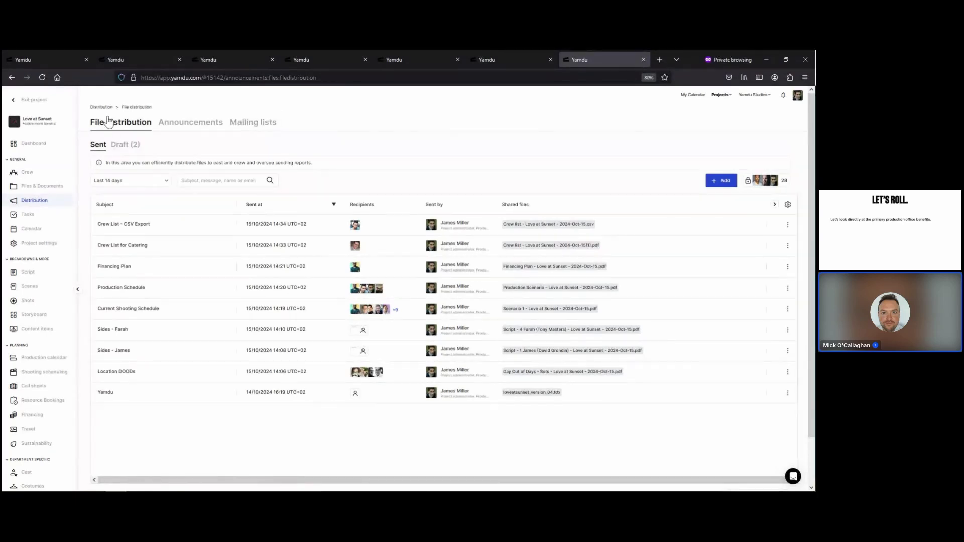
left_click(36, 247)
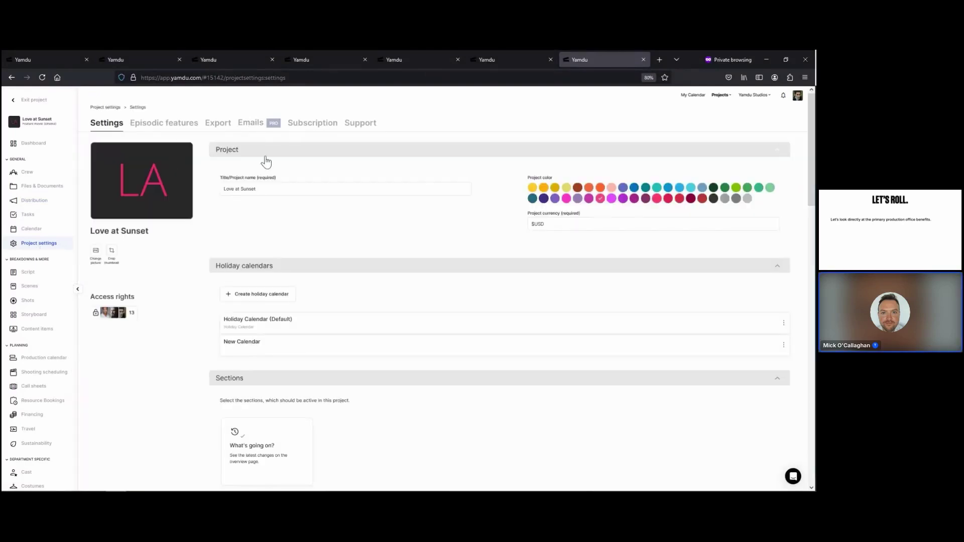
left_click(219, 127)
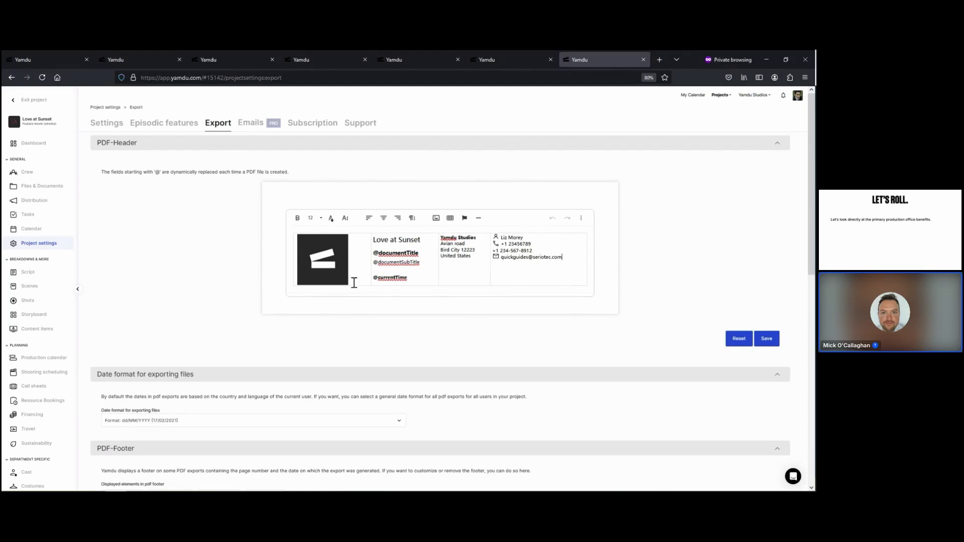
scroll(355, 283, "down", 5)
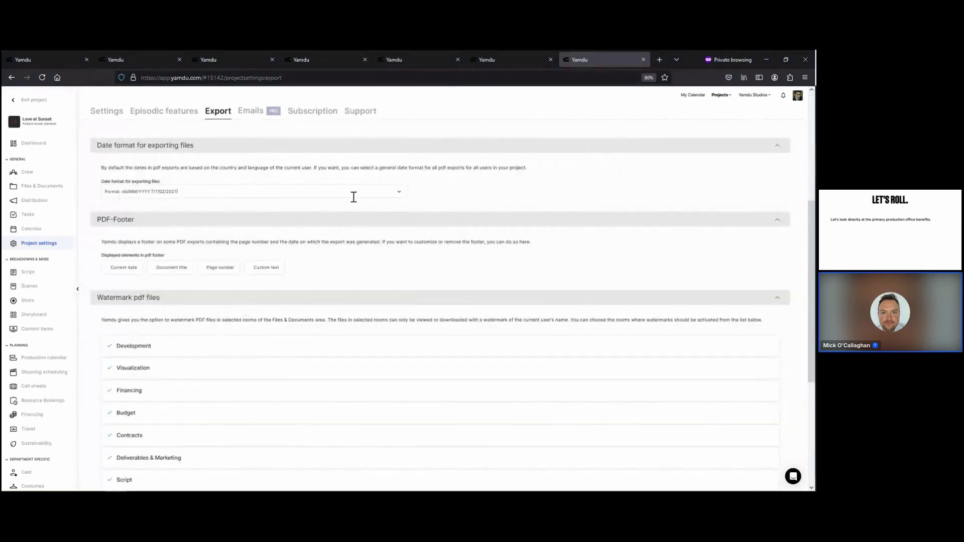
scroll(382, 228, "down", 3)
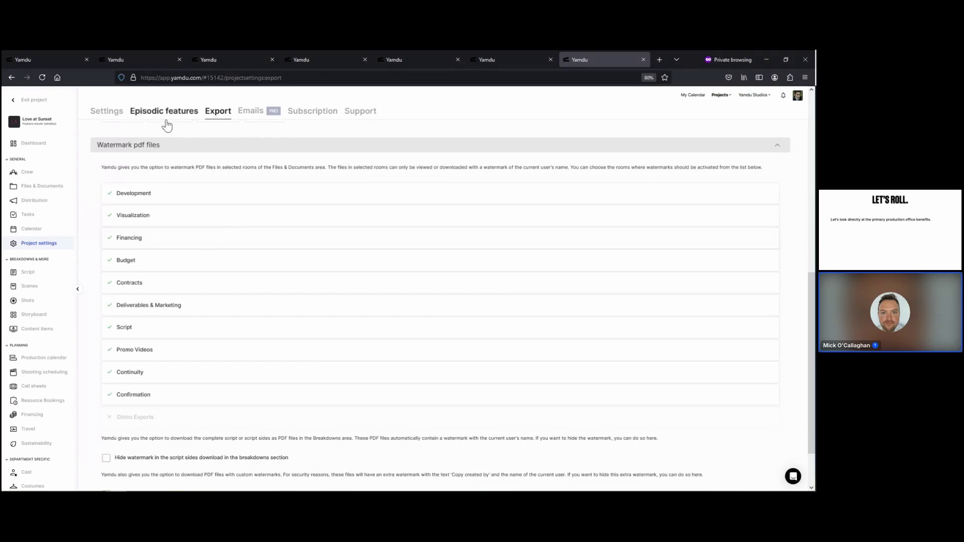
- Open the Cast List for Catering draft in file distribution and review its message, signature and attached files
left_click(45, 207)
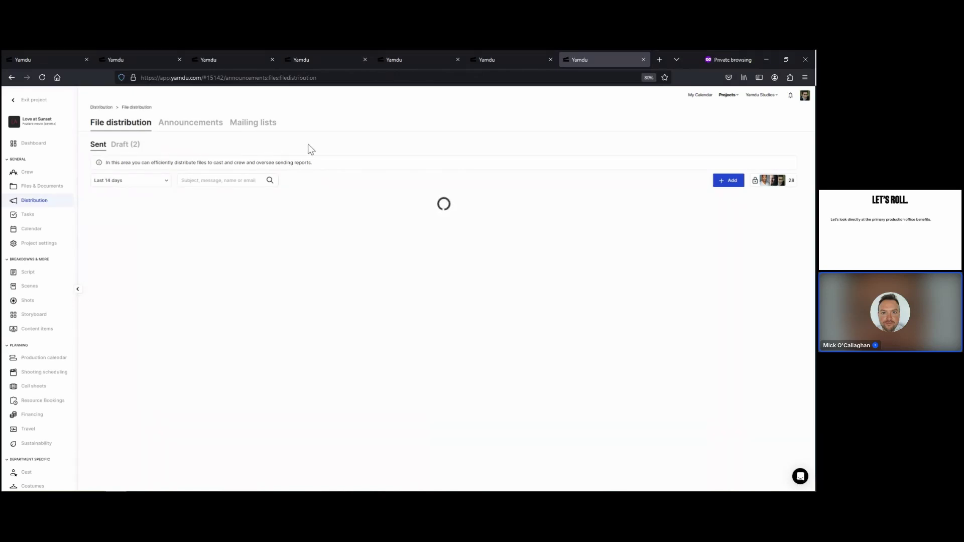
left_click(117, 146)
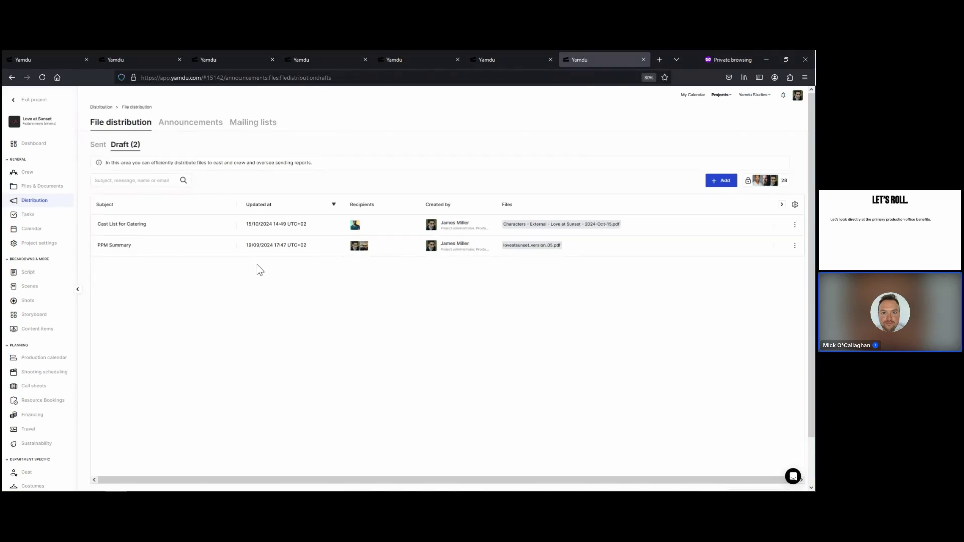
left_click(178, 220)
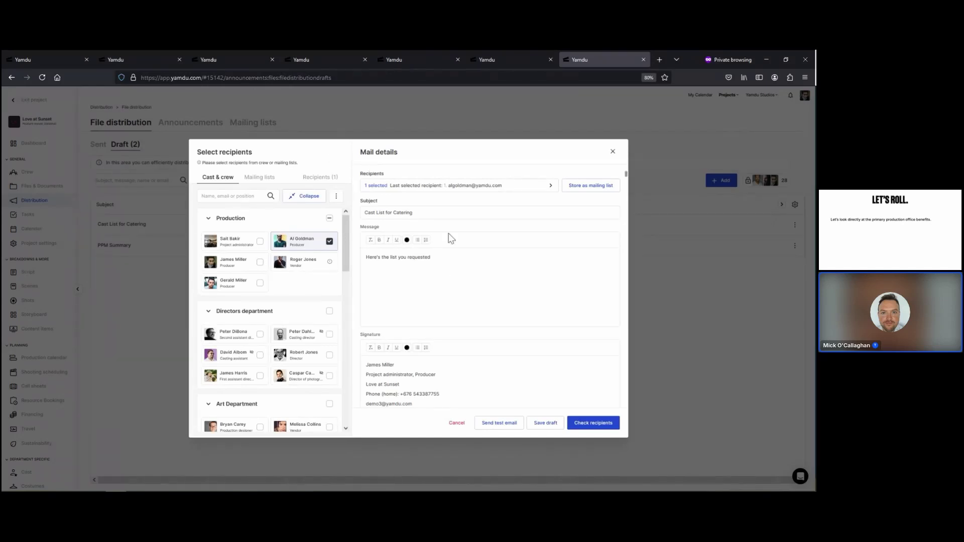
scroll(416, 288, "down", 5)
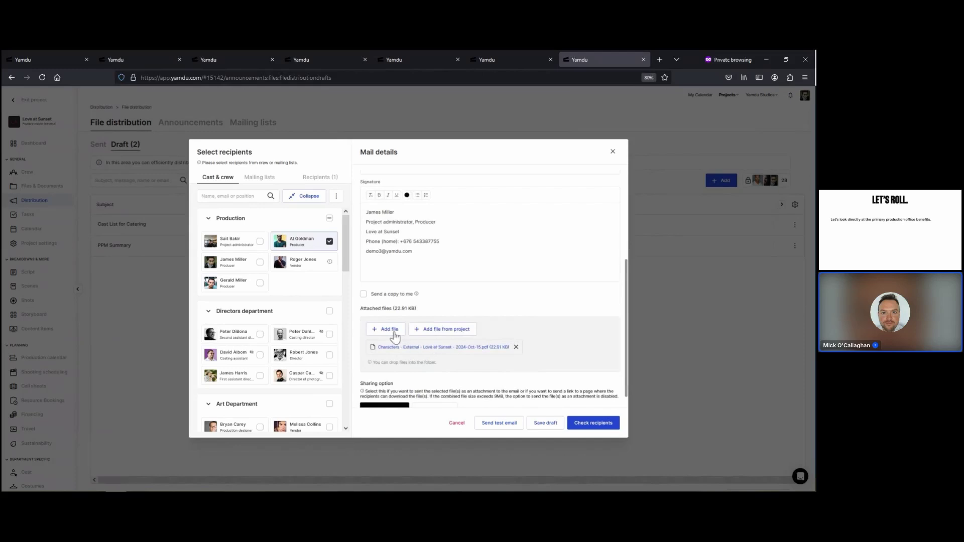
scroll(420, 286, "up", 5)
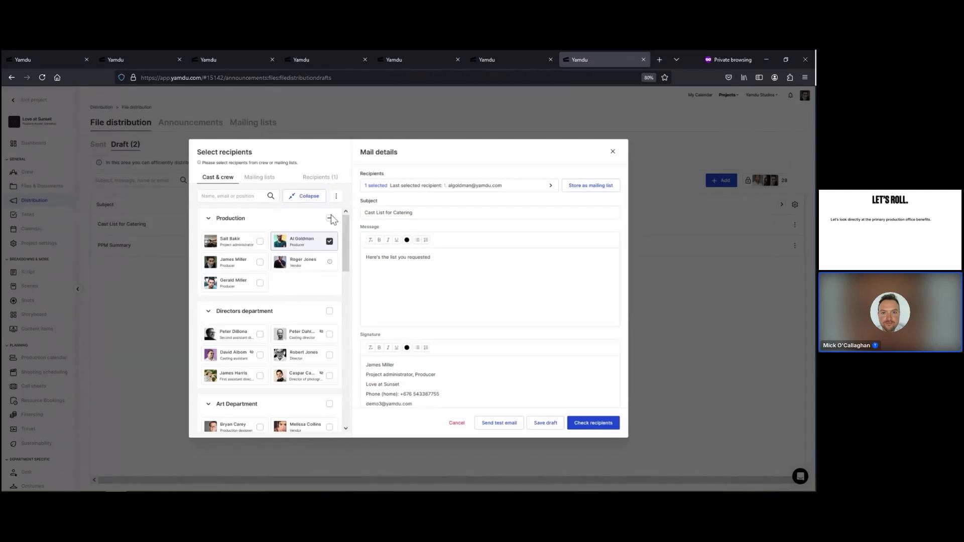
- Look through the cast and crew available as recipients for the draft, including departments and actors' agents
scroll(273, 280, "down", 10)
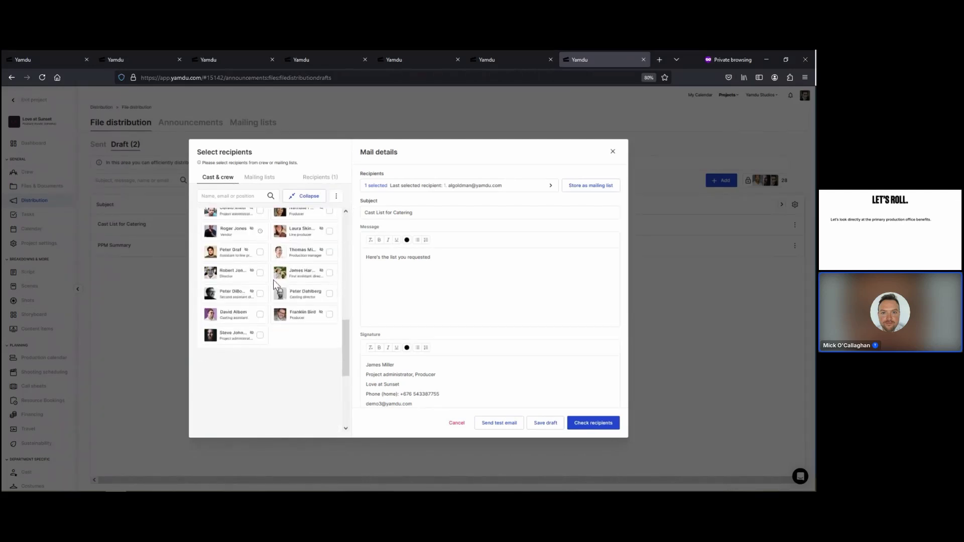
scroll(273, 279, "down", 15)
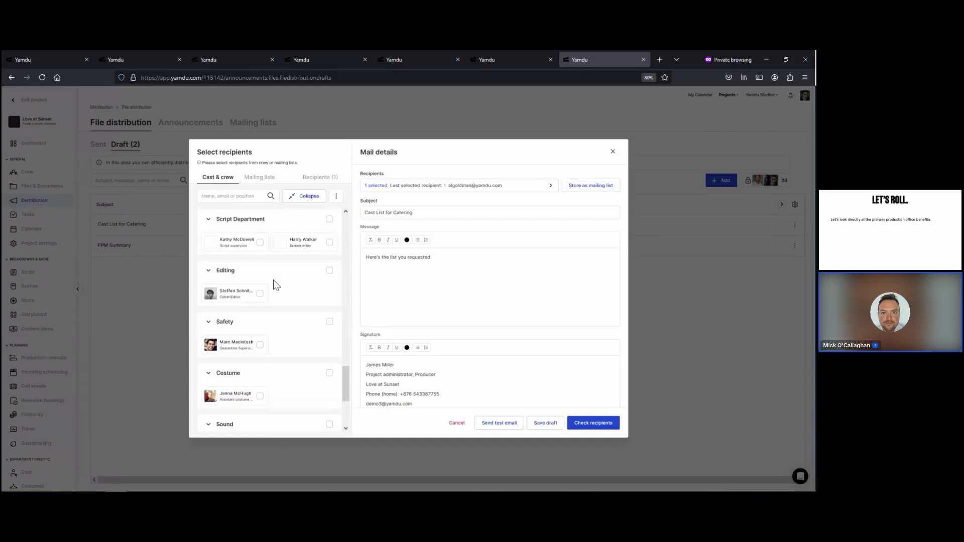
scroll(274, 284, "down", 6)
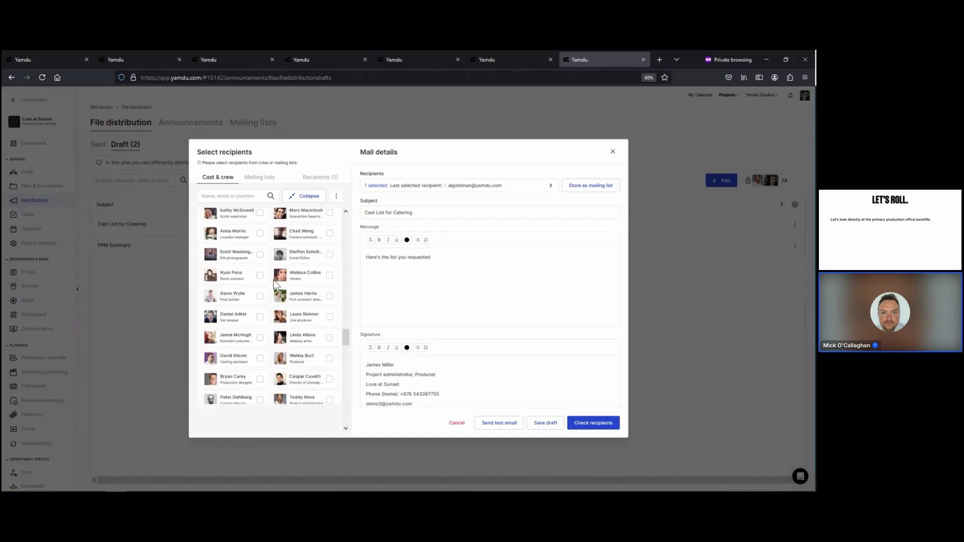
scroll(274, 284, "down", 8)
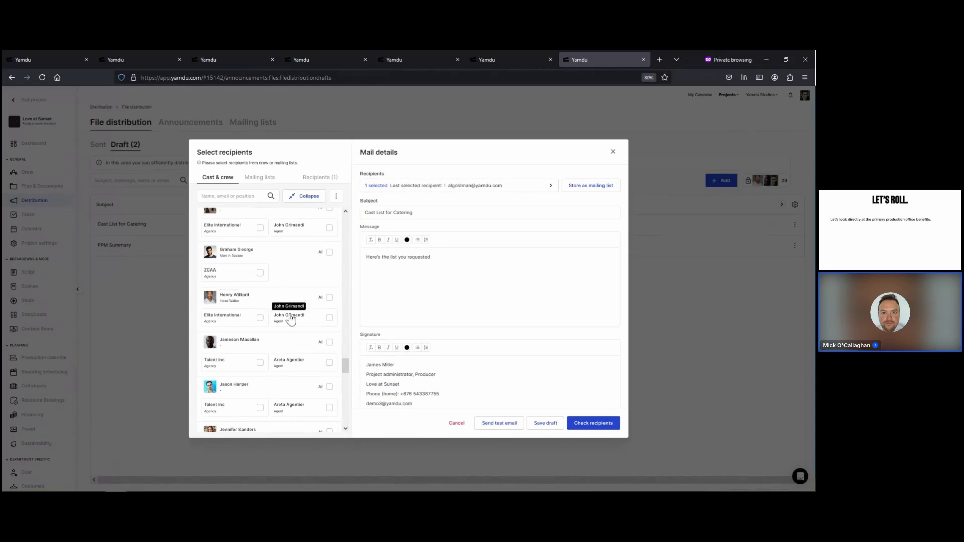
scroll(290, 316, "up", 10)
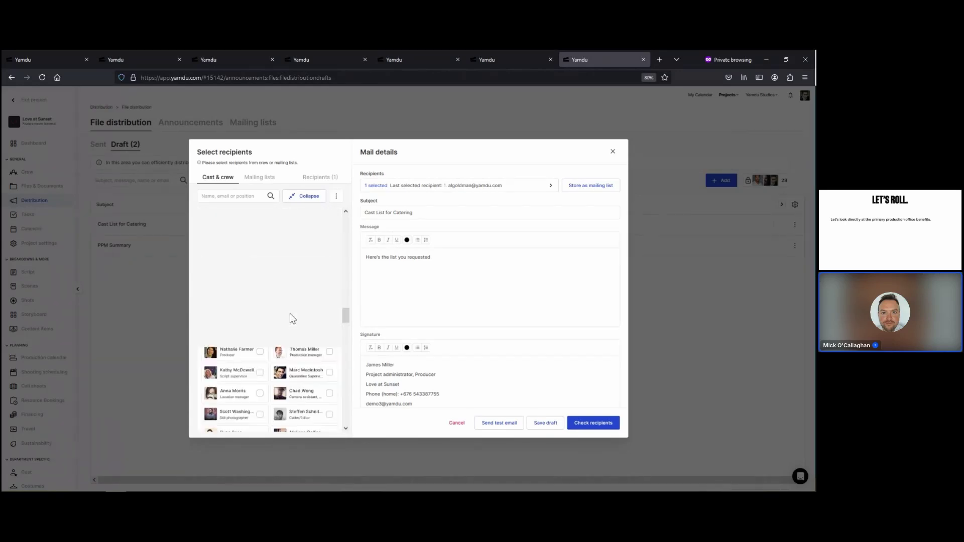
scroll(291, 316, "up", 8)
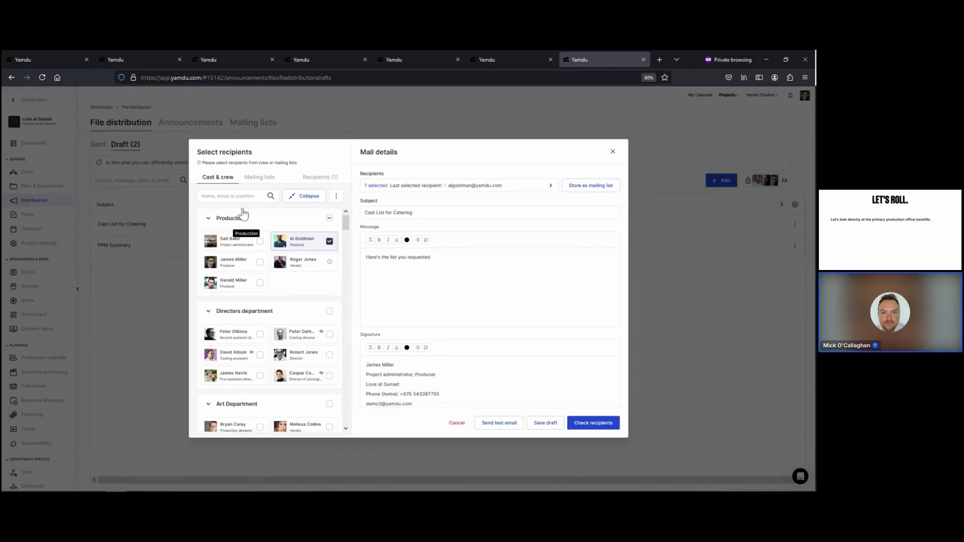
- Add the whole Creative HODs mailing list to the draft's recipients and remove it again
left_click(266, 183)
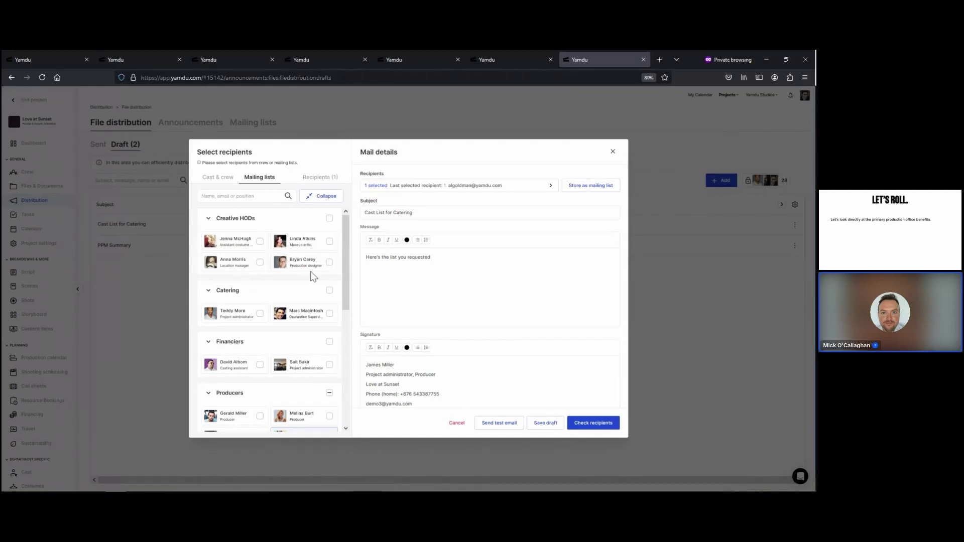
left_click(330, 219)
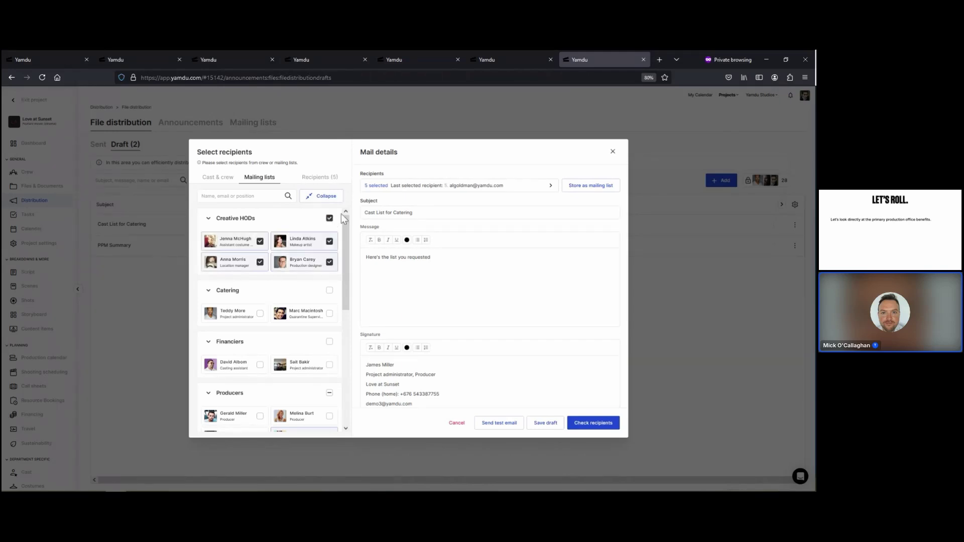
left_click(330, 218)
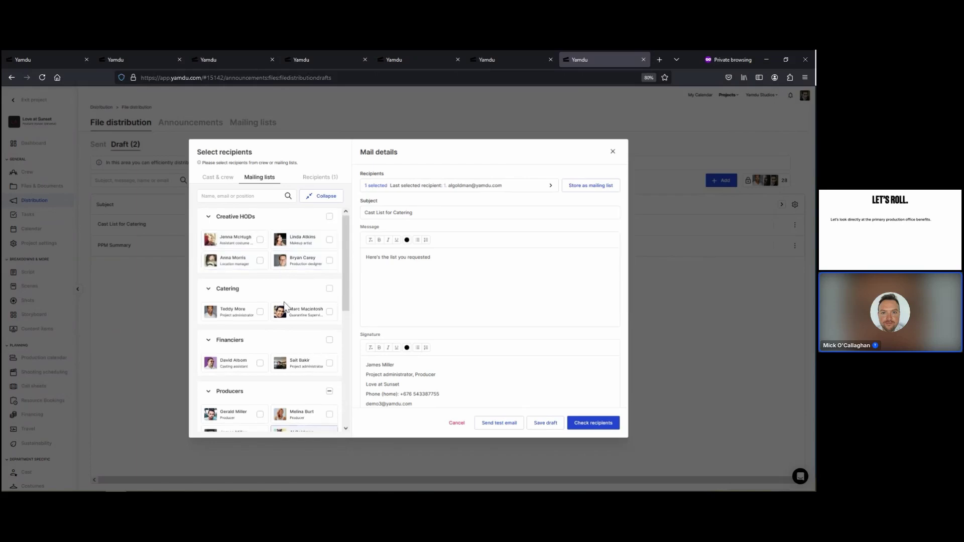
- Look through the remaining mailing lists available as recipients, from Catering to Core Team
scroll(258, 264, "down", 3)
scroll(261, 279, "down", 4)
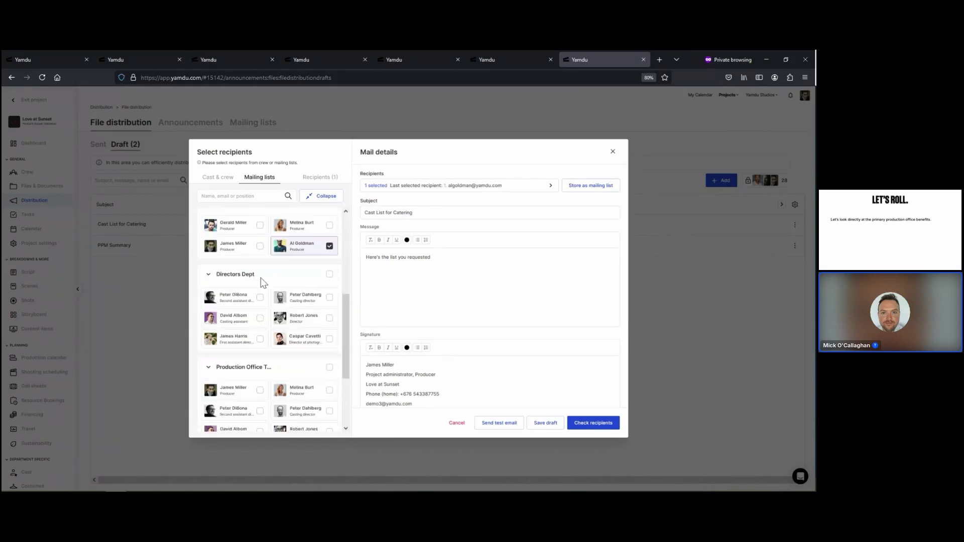
scroll(263, 293, "down", 1)
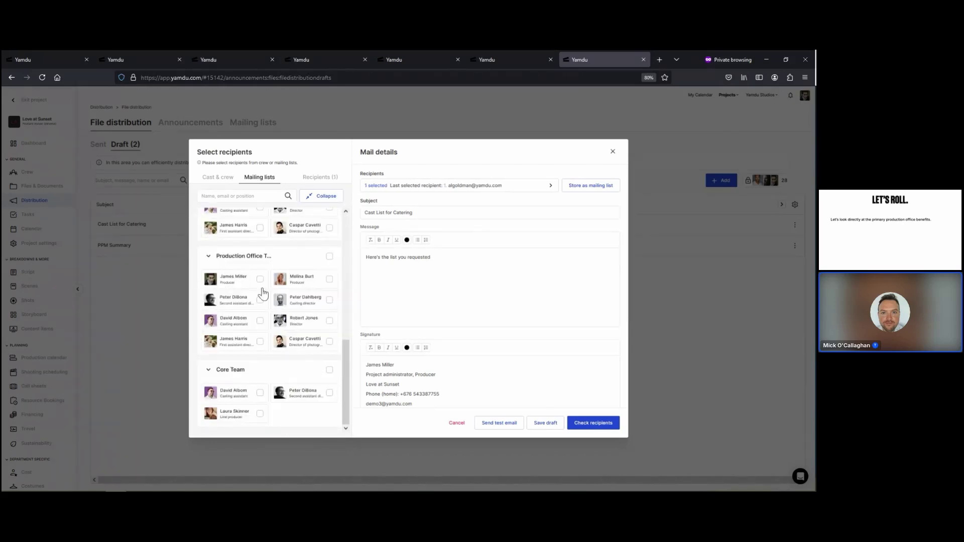
scroll(263, 288, "up", 10)
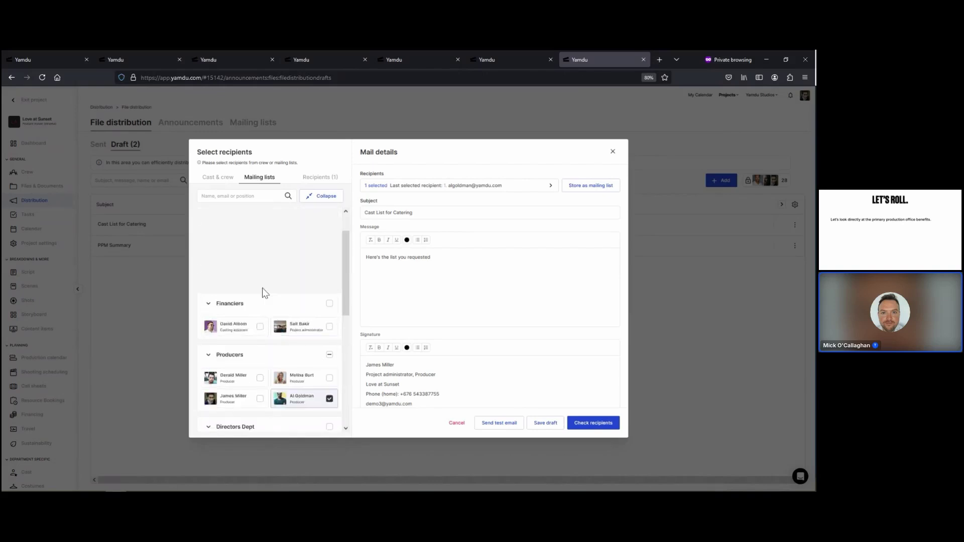
- Return to the cast and crew recipients, review the draft's mail details and have a copy sent to the sender
left_click(226, 179)
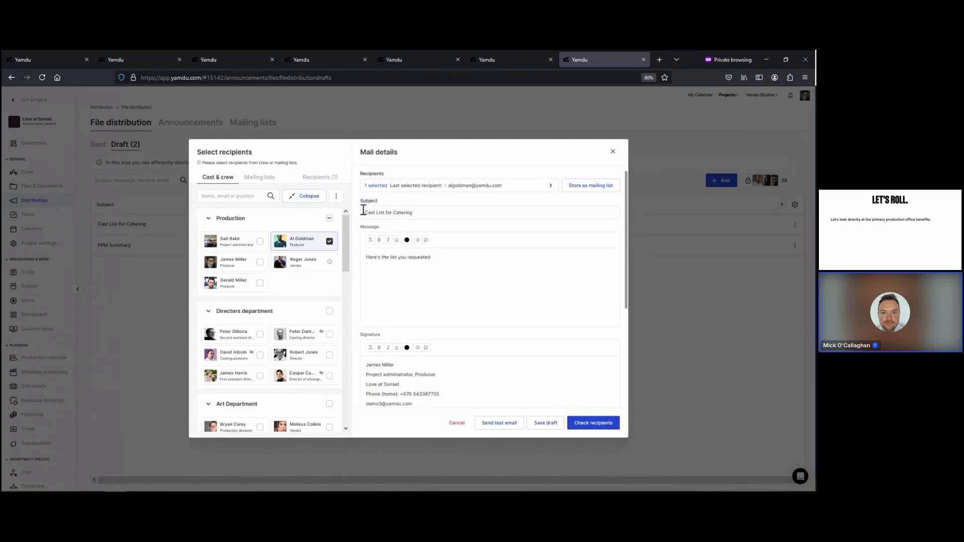
scroll(437, 323, "down", 3)
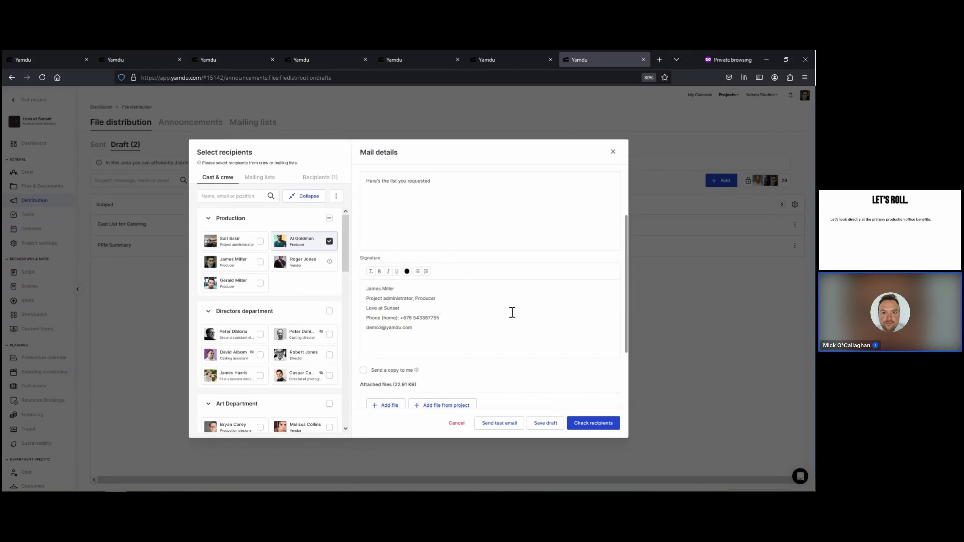
scroll(508, 309, "down", 3)
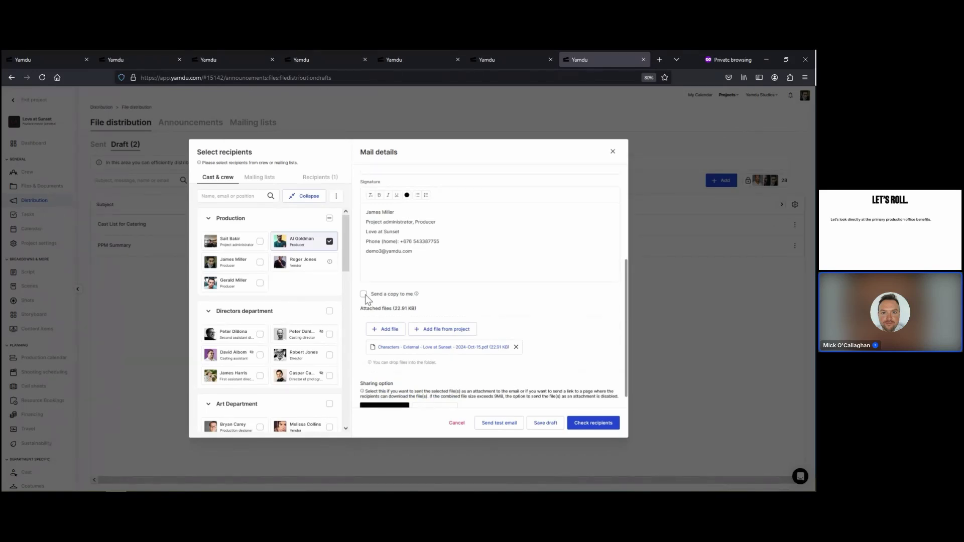
scroll(366, 297, "up", 1)
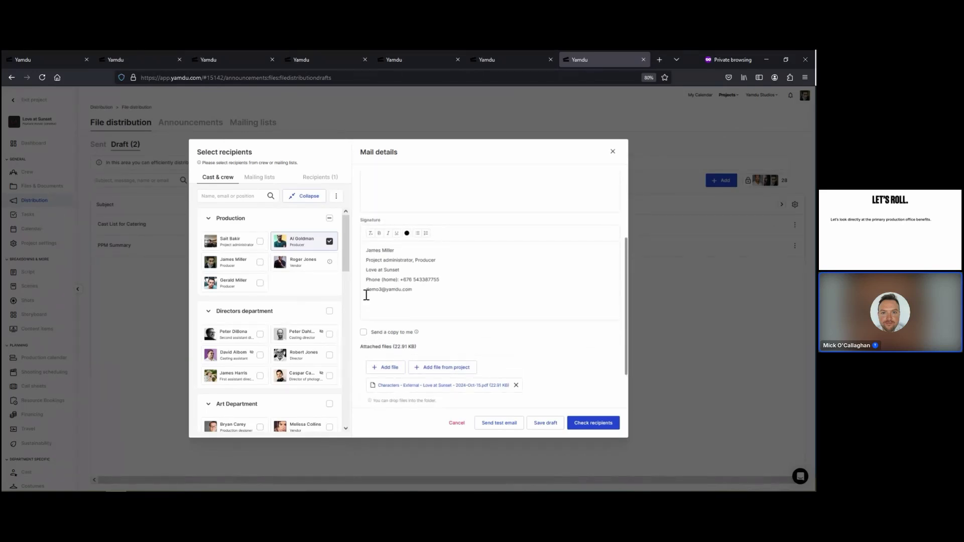
scroll(366, 295, "down", 1)
left_click(364, 294)
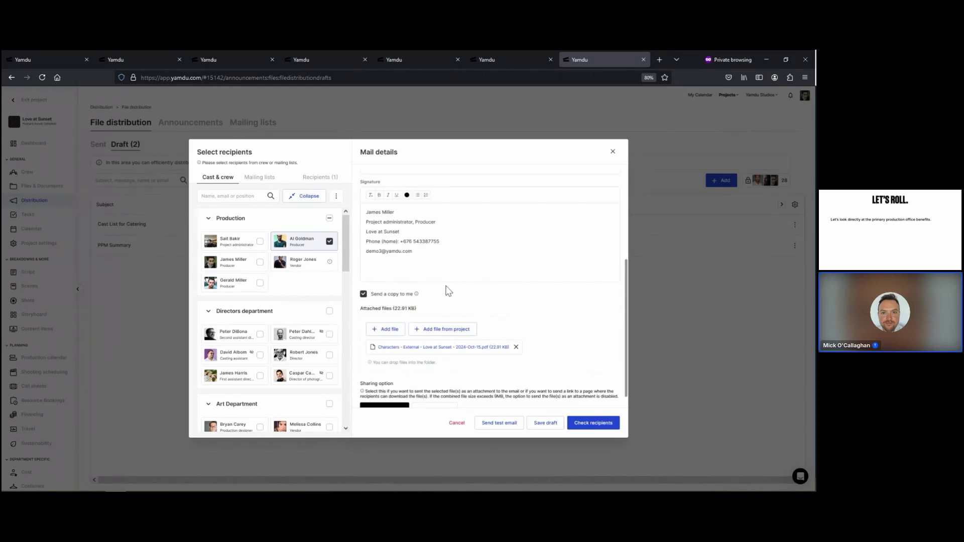
- Browse the project files available as attachments for the draft, viewing the Contracts folder and the Characters folder in Development
scroll(454, 294, "down", 1)
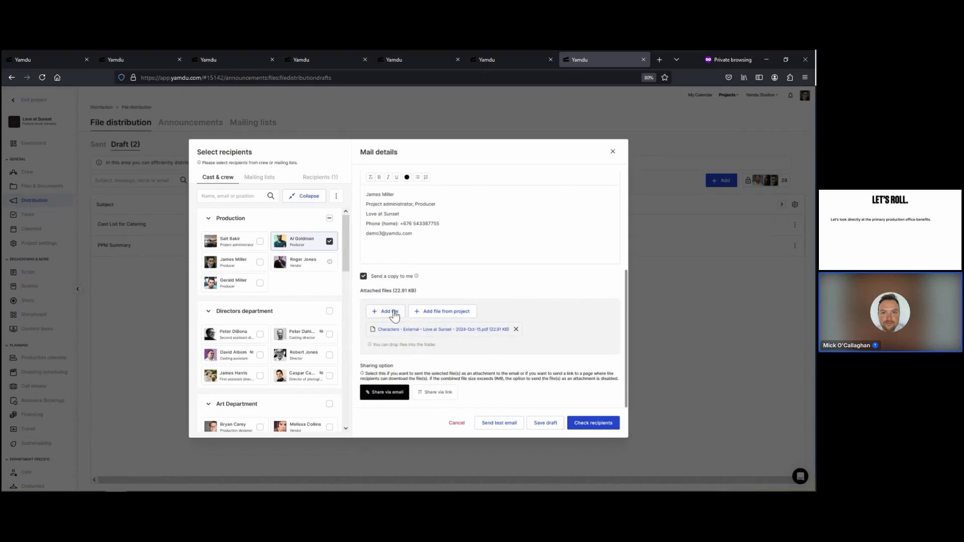
left_click(441, 312)
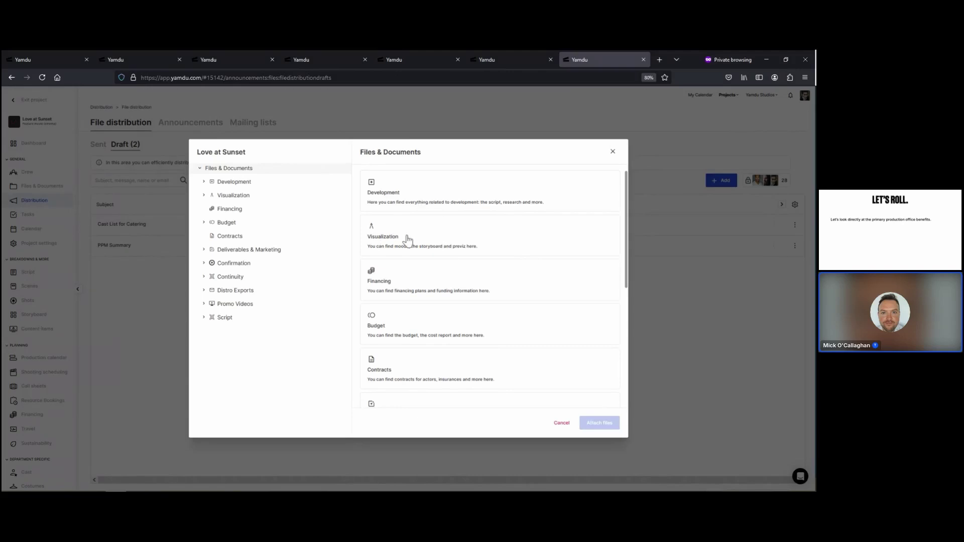
scroll(441, 299, "down", 3)
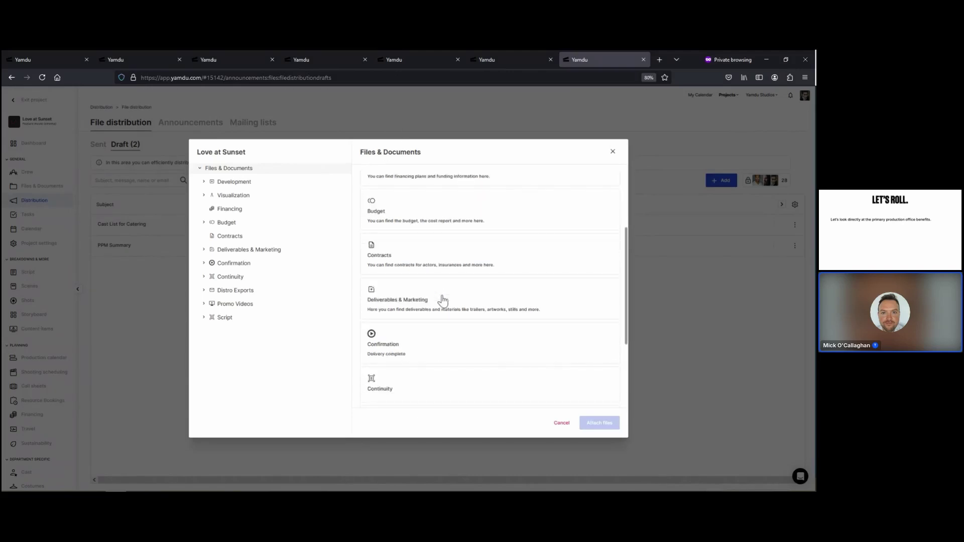
left_click(415, 246)
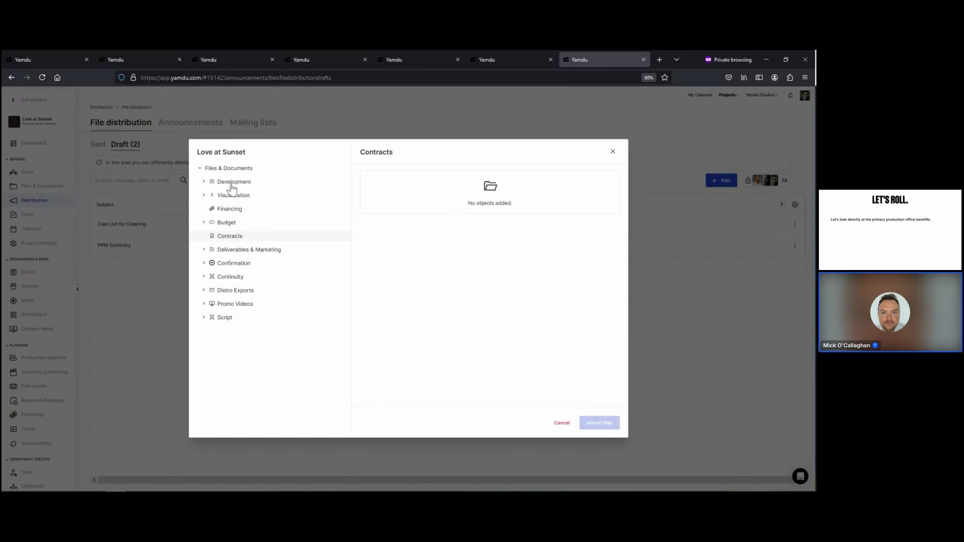
left_click(203, 182)
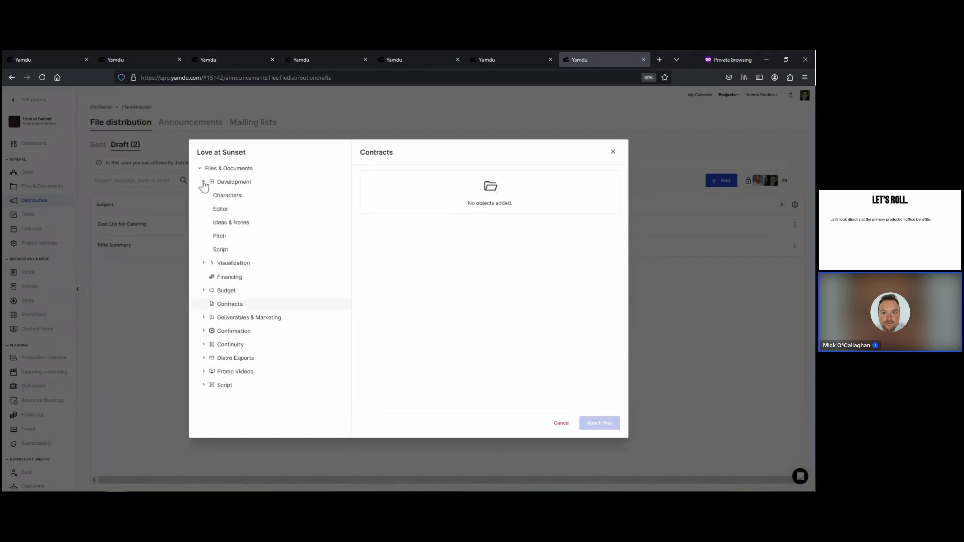
left_click(226, 197)
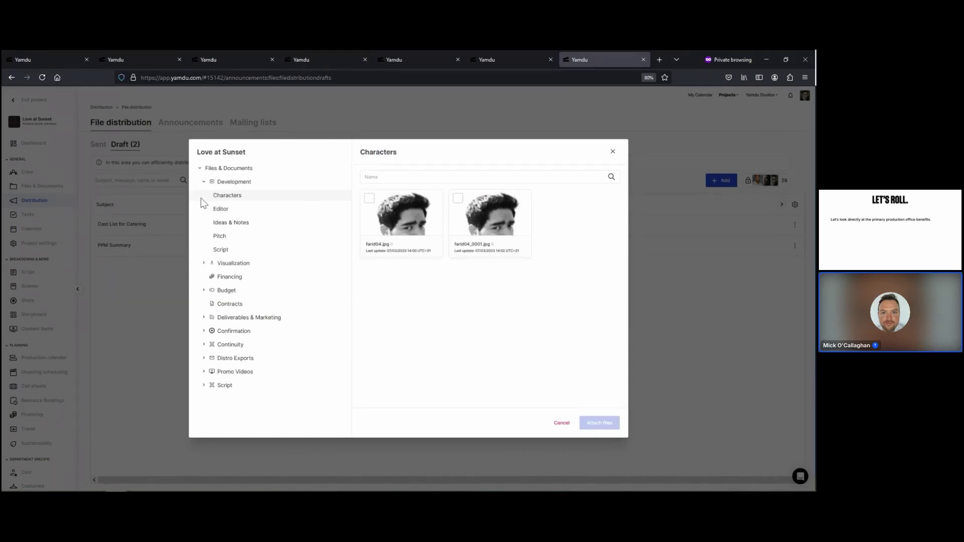
- View the Latest Export Files folder in Distro Exports and leave the file selection without attaching anything
left_click(199, 169)
left_click(199, 169)
left_click(204, 359)
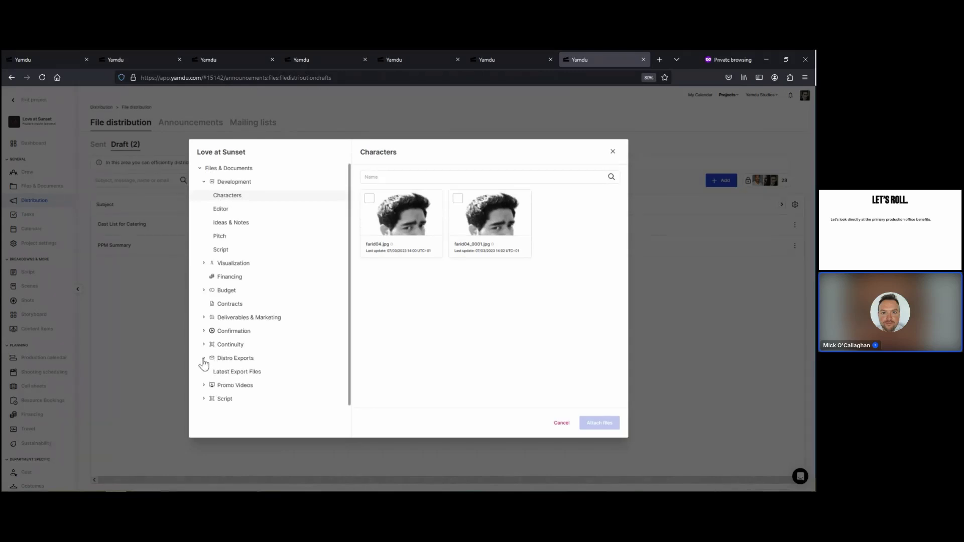
left_click(238, 376)
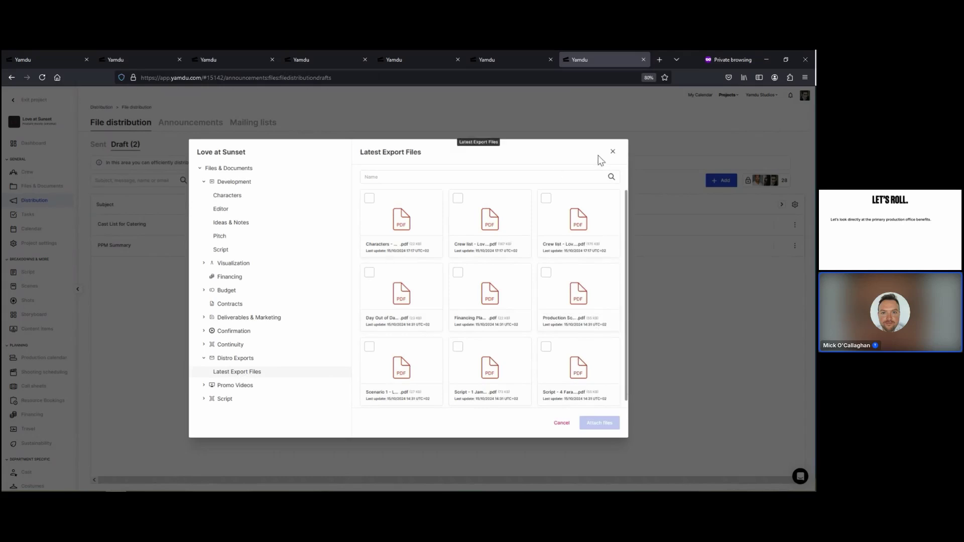
left_click(613, 152)
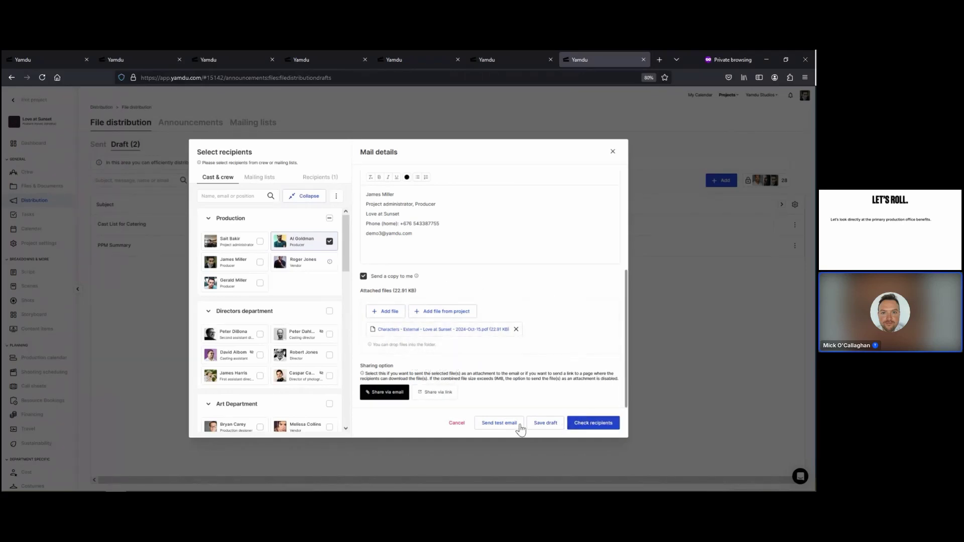
- Check the draft's recipients and send the Cast List for Catering email
left_click(587, 426)
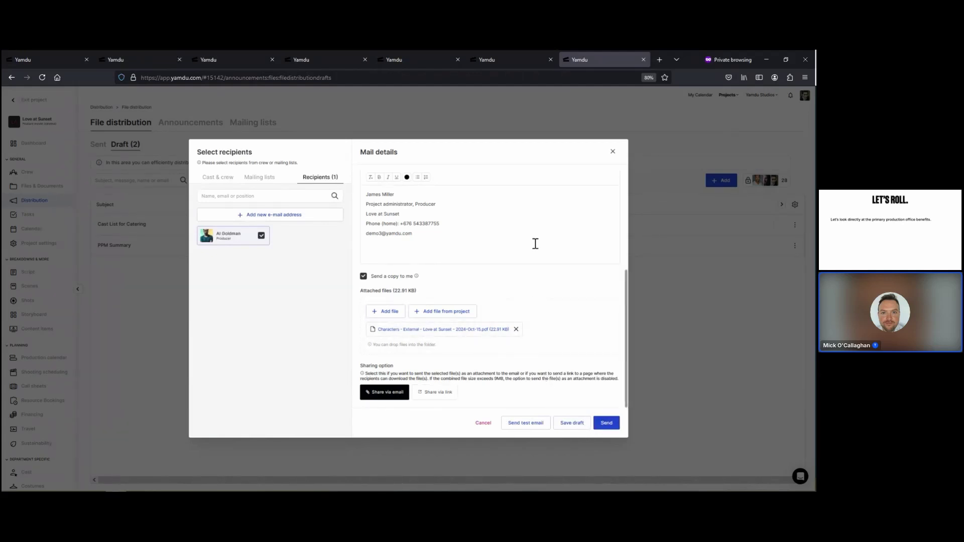
scroll(535, 243, "up", 4)
left_click(607, 424)
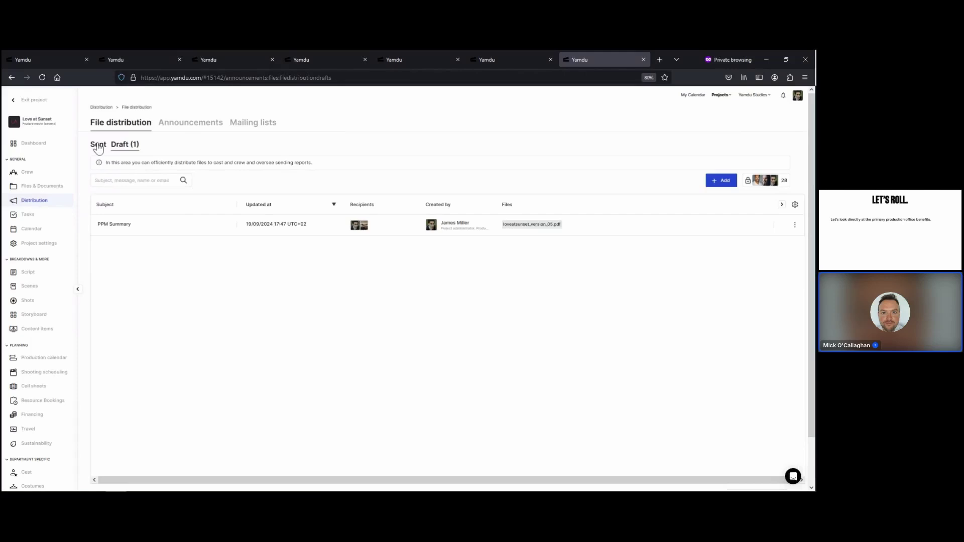
- Review the sent Cast List for Catering email, including its recipient's delivery status and mail details
left_click(98, 144)
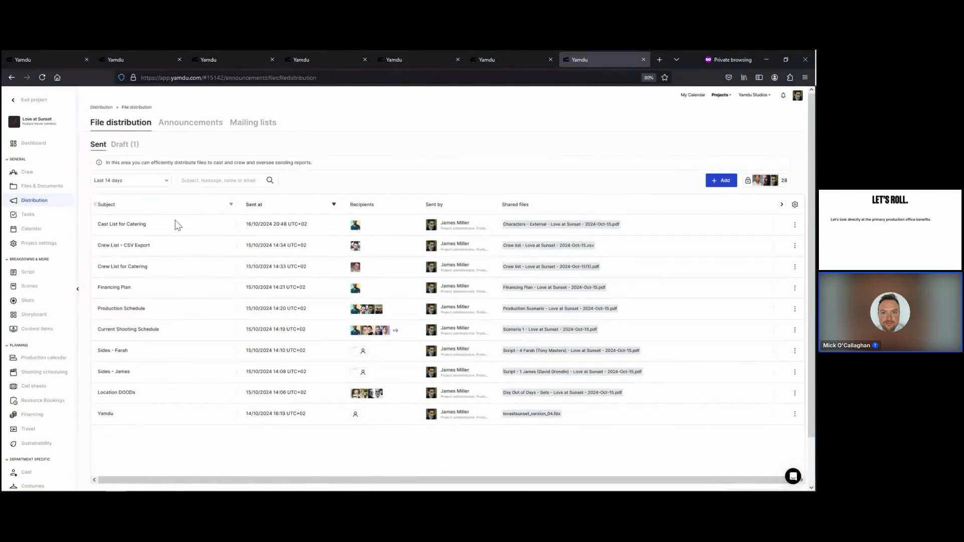
left_click(158, 228)
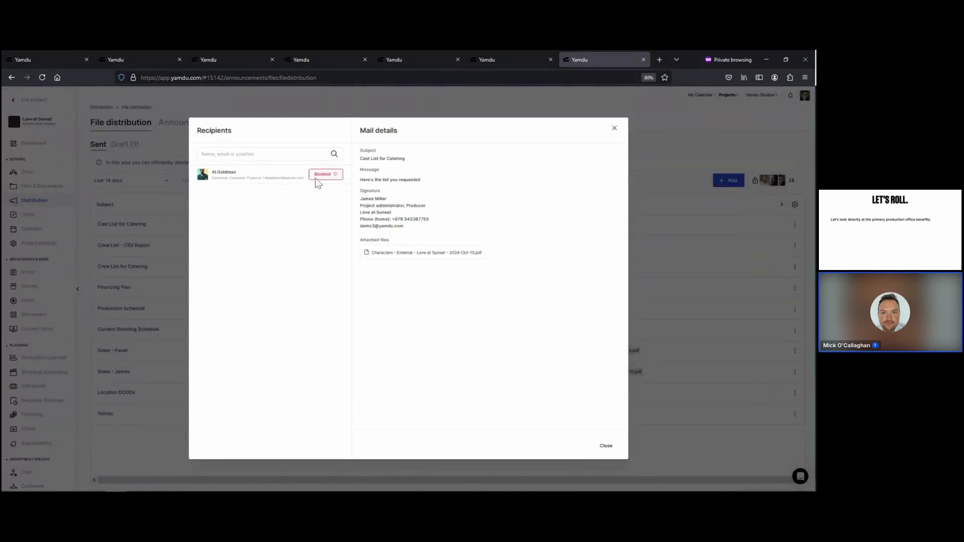
mouse_move(337, 179)
left_click(613, 129)
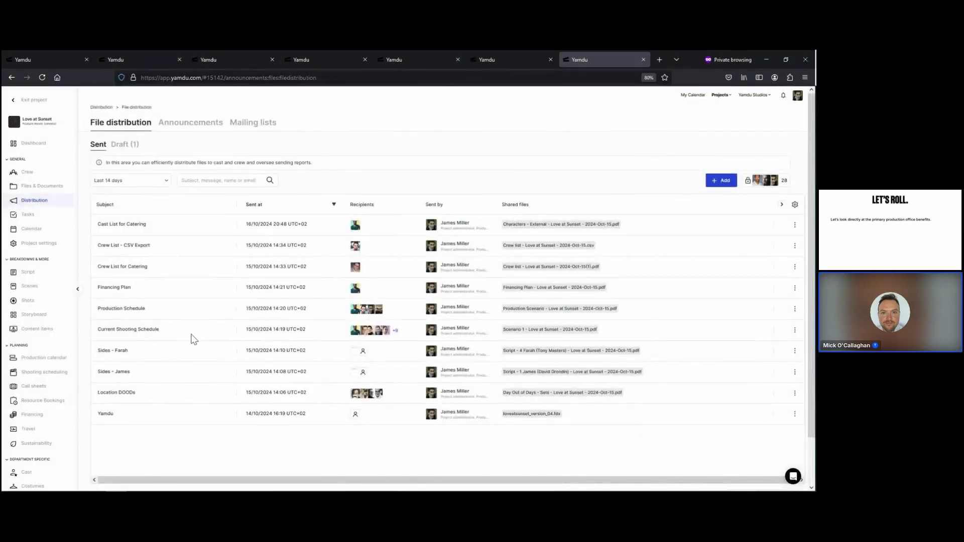
- Examine the recipients' delivery statuses for the sent Current Shooting Schedule email and the time ranges available for filtering sent items
left_click(167, 332)
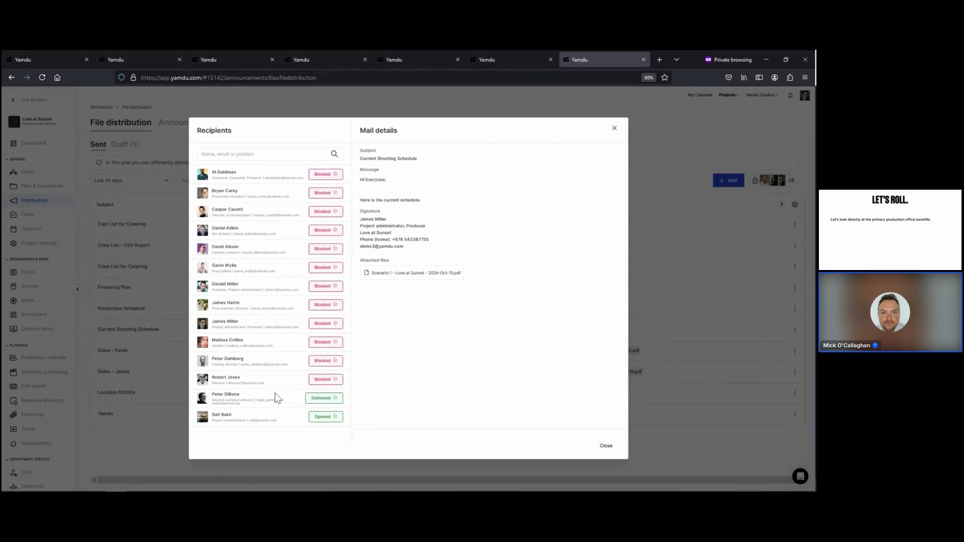
mouse_move(335, 399)
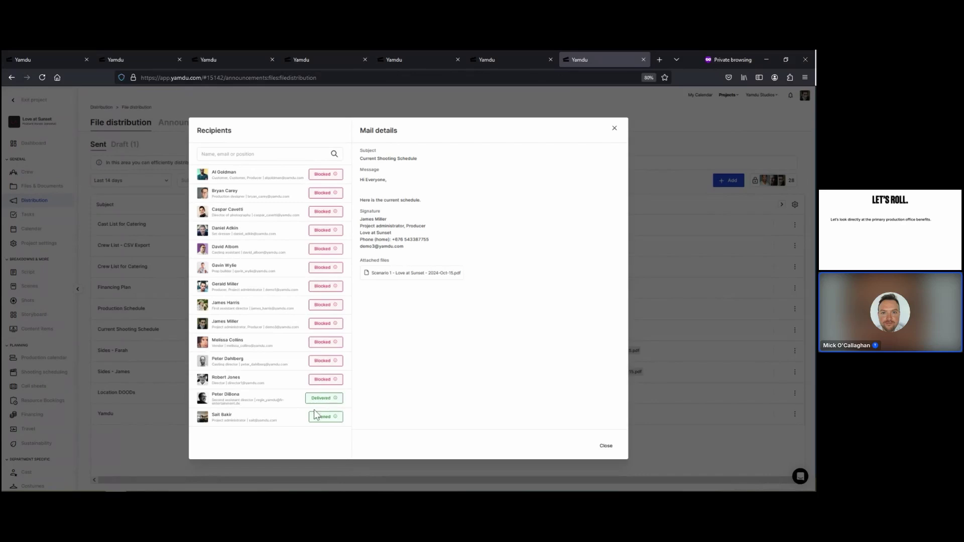
mouse_move(336, 417)
left_click(614, 129)
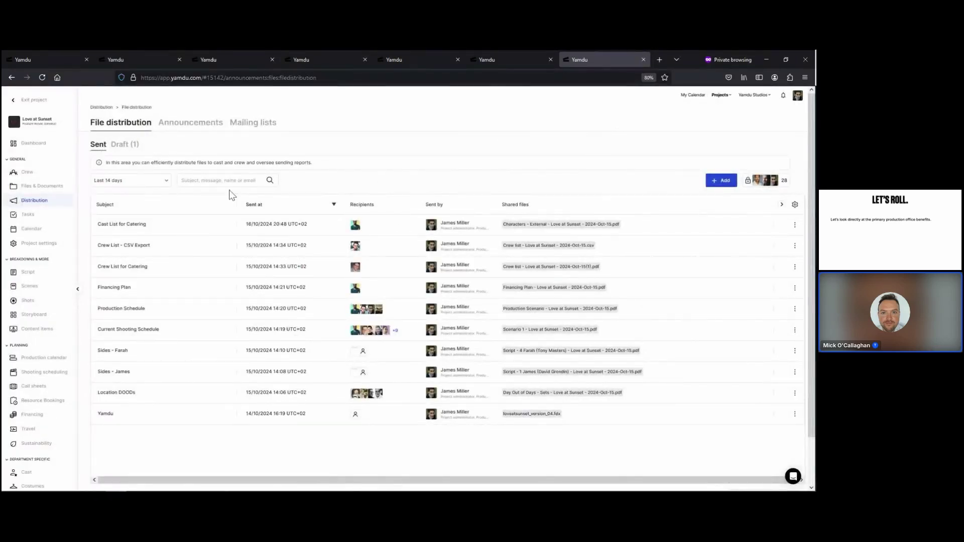
left_click(157, 186)
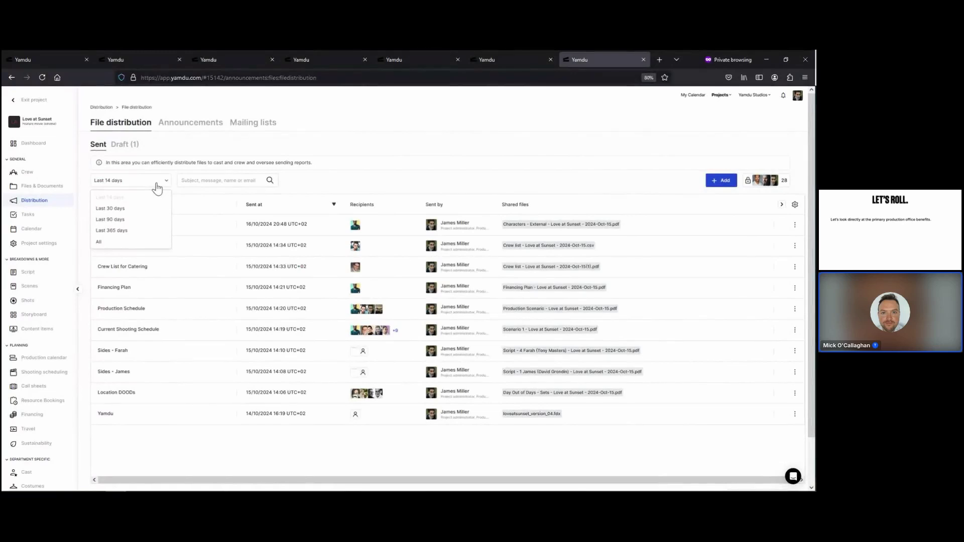
left_click(158, 186)
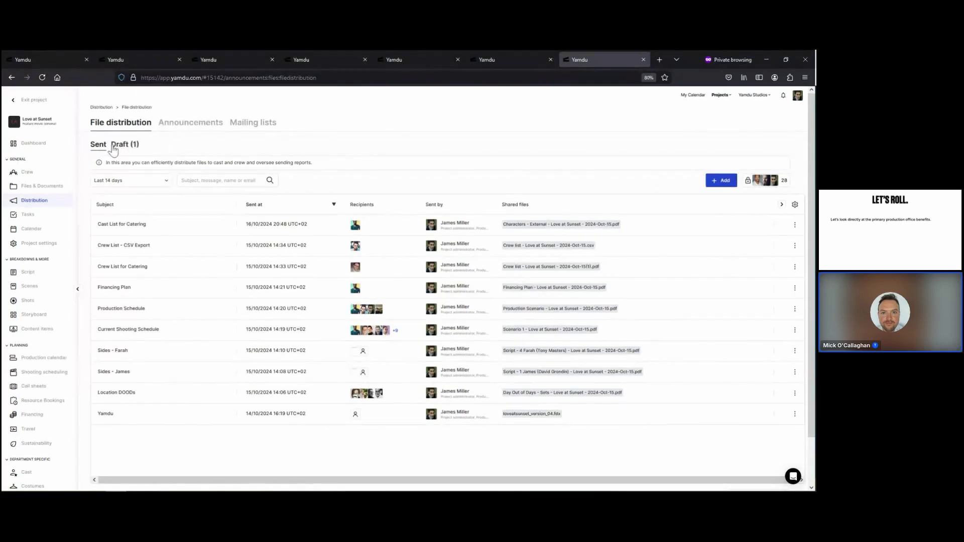
- Look through the sent announcements, including the details of the QR code reminder, and the project's mailing lists
left_click(177, 132)
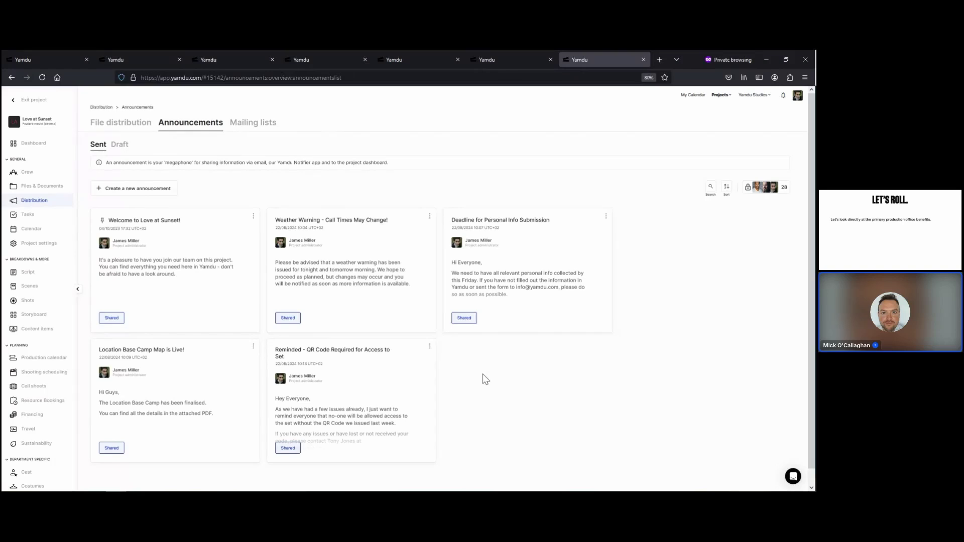
left_click(388, 375)
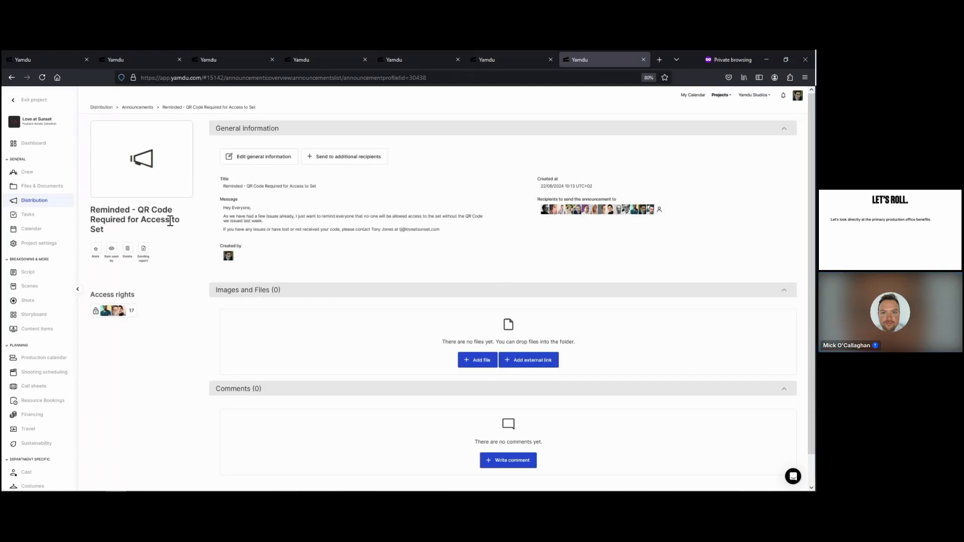
left_click(138, 109)
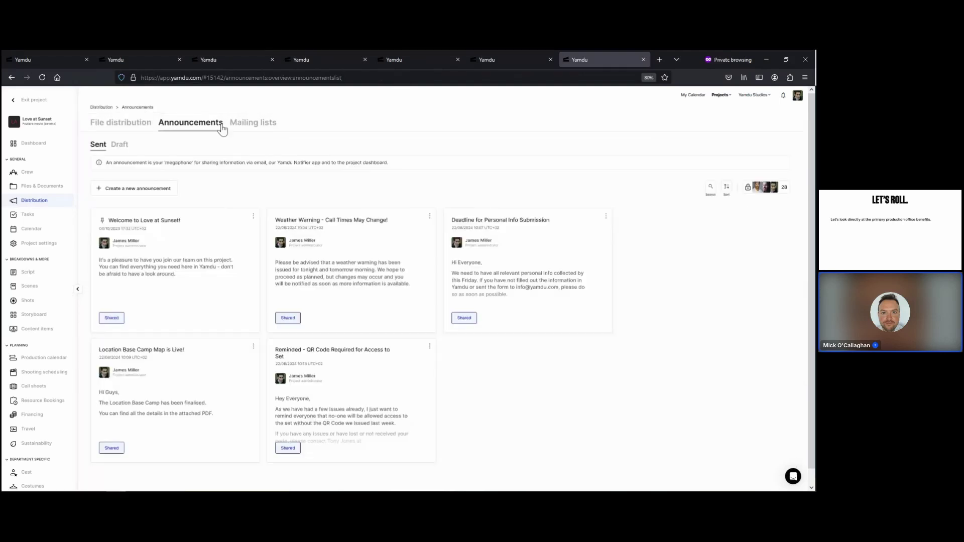
left_click(264, 128)
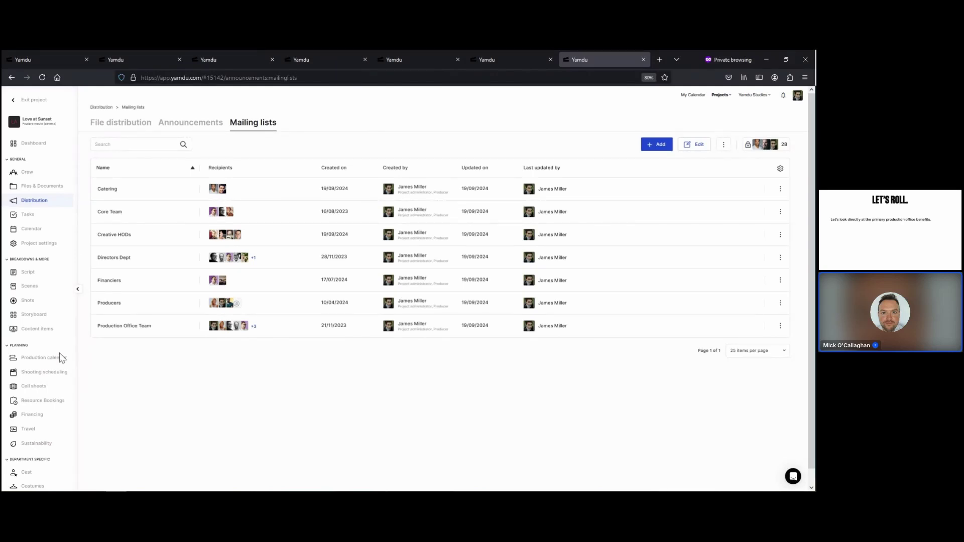
- Open the active shooting schedule Scenario 1 for editing
left_click(37, 373)
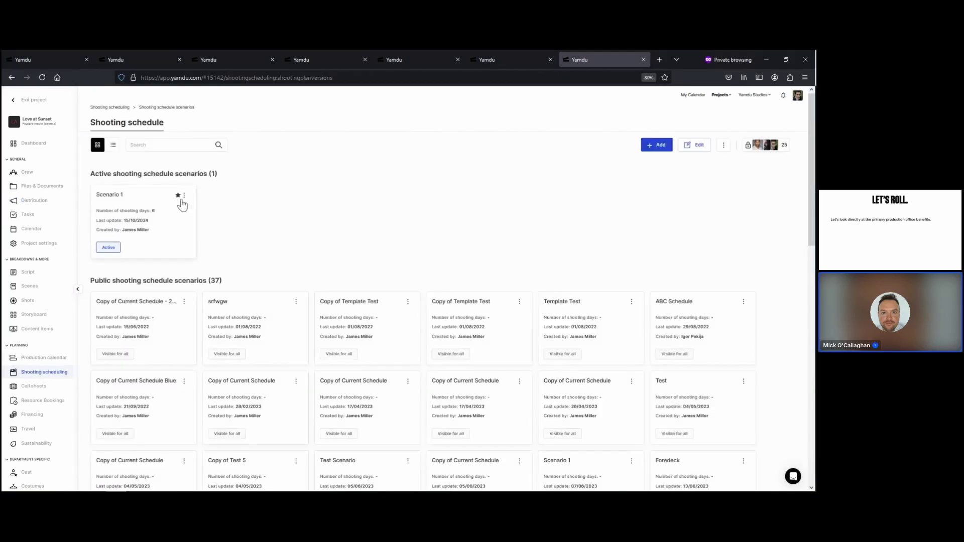
left_click(154, 198)
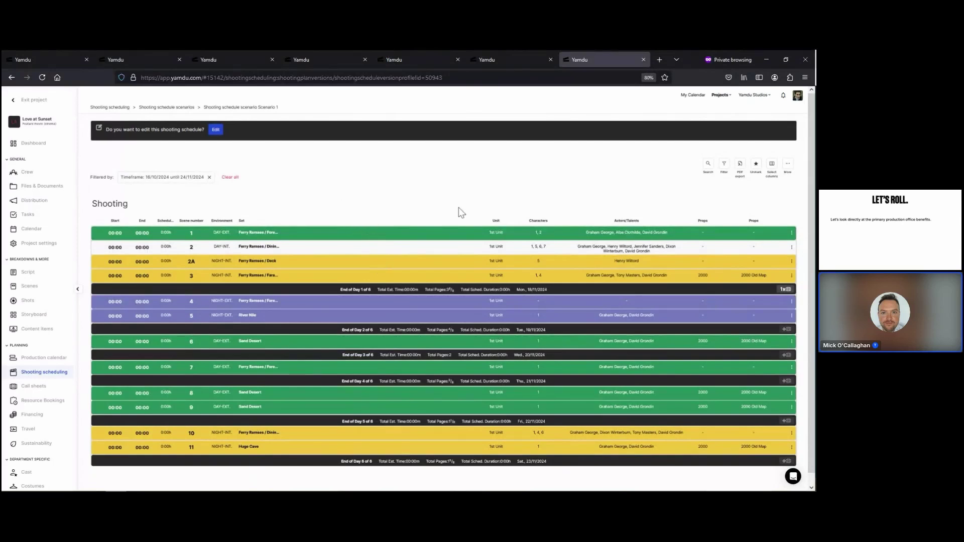
left_click(216, 130)
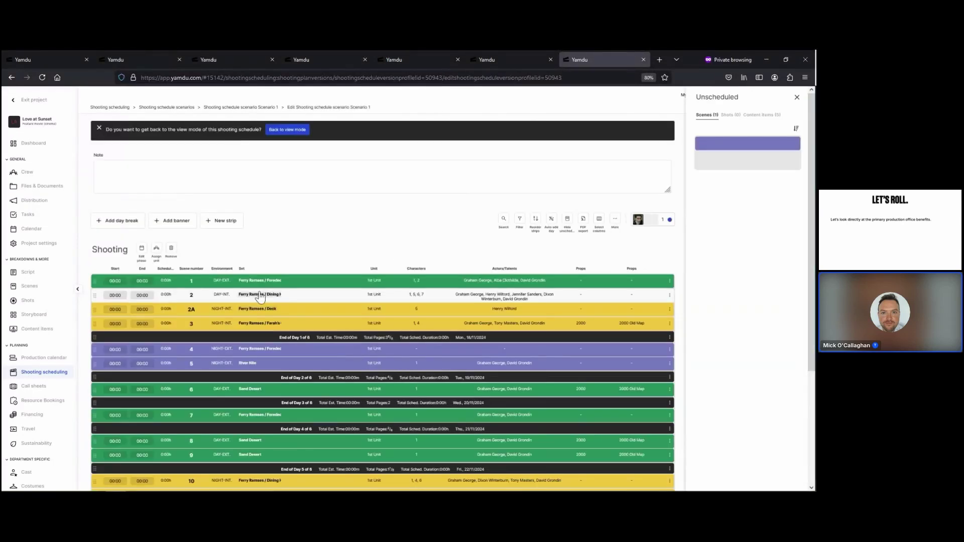
- Move scene 1 below scene 5, move the day 2 break directly beneath the day 1 break, and save the schedule
left_click_drag(95, 300, 101, 383)
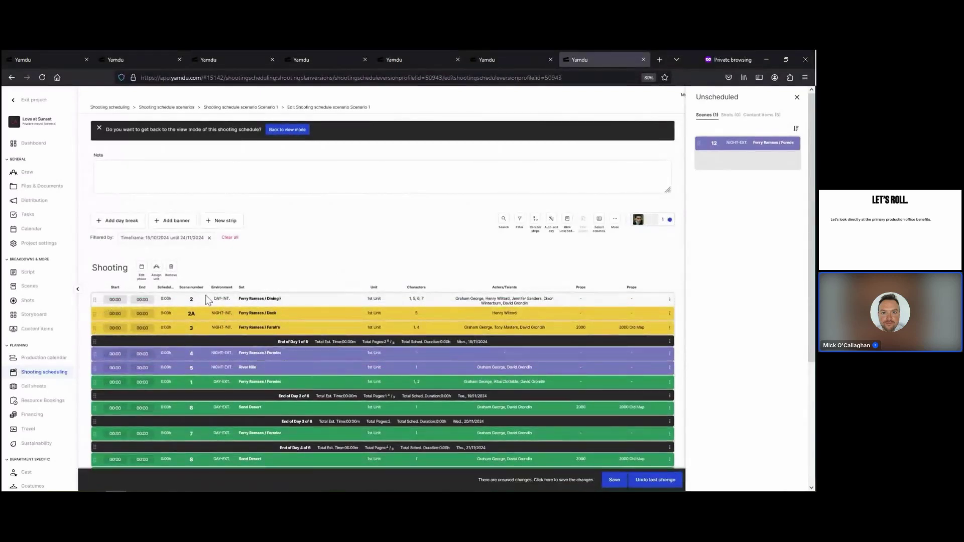
left_click_drag(333, 397, 334, 353)
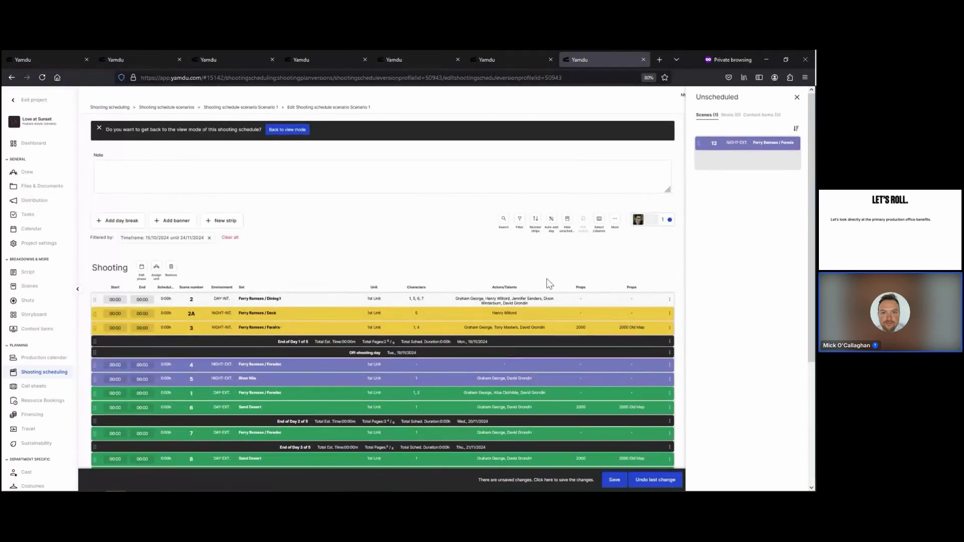
left_click(615, 479)
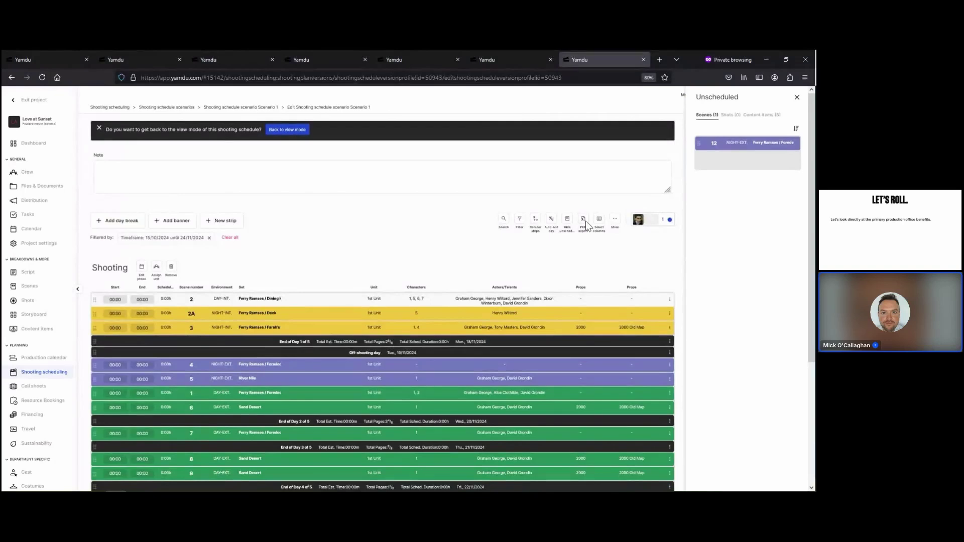
- Review the shooting schedule's PDF layouts by scene ID, as Day Out of Days and by shooting day
left_click(585, 221)
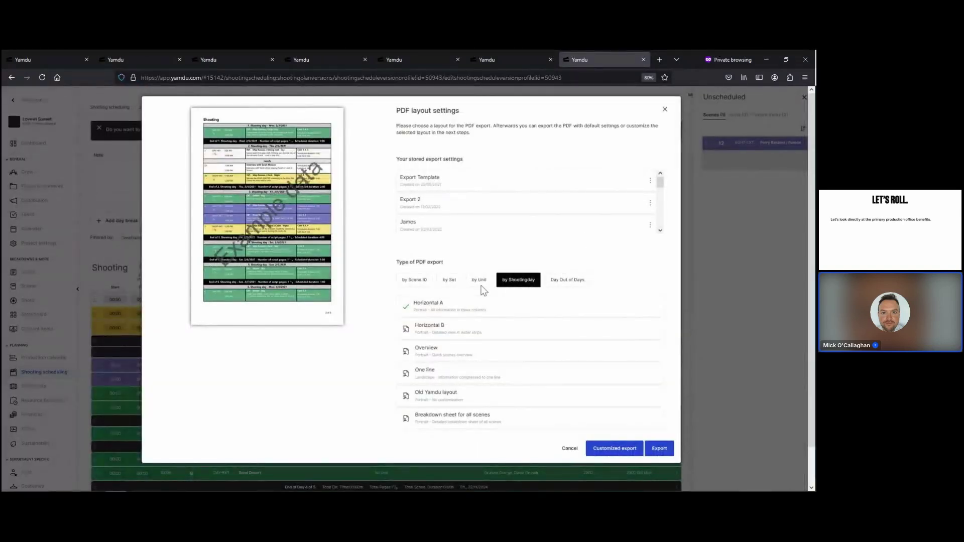
left_click(413, 284)
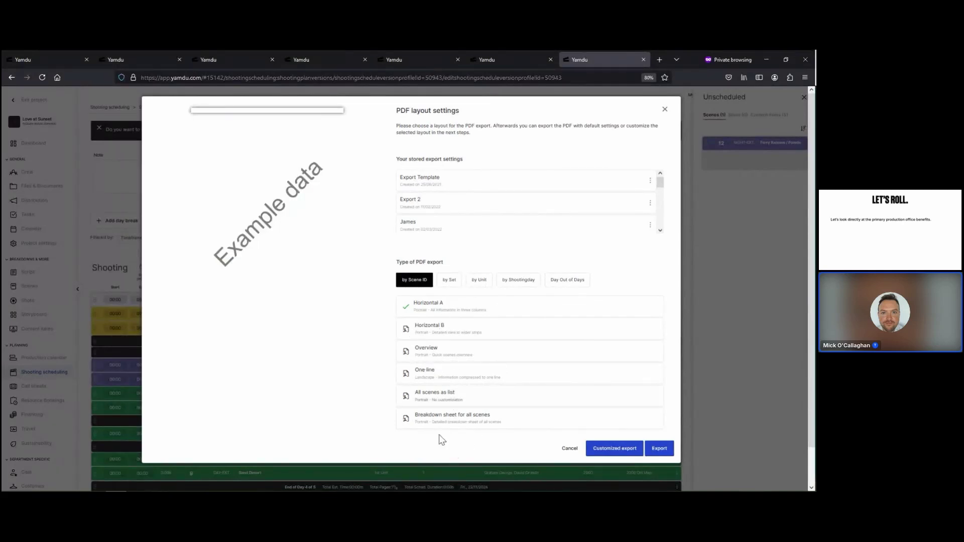
left_click(562, 284)
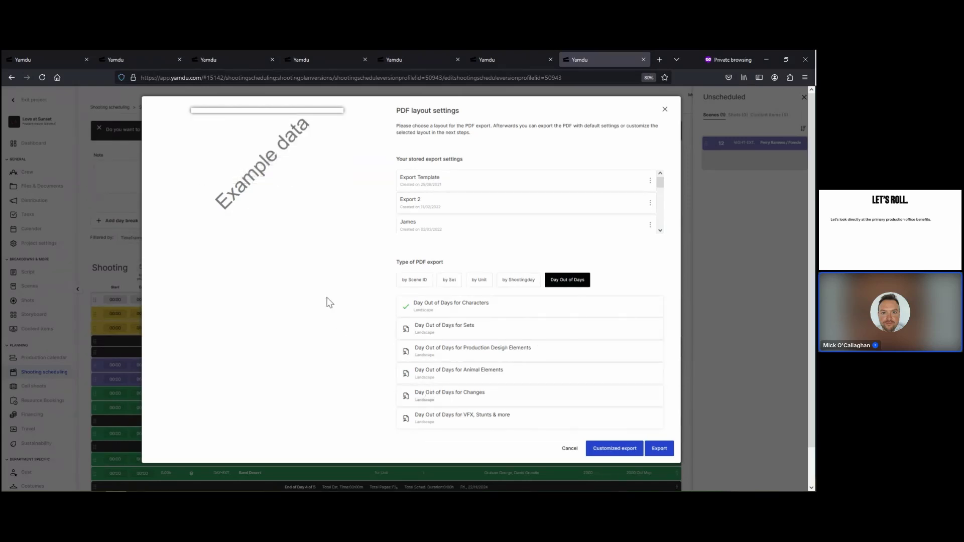
left_click(518, 279)
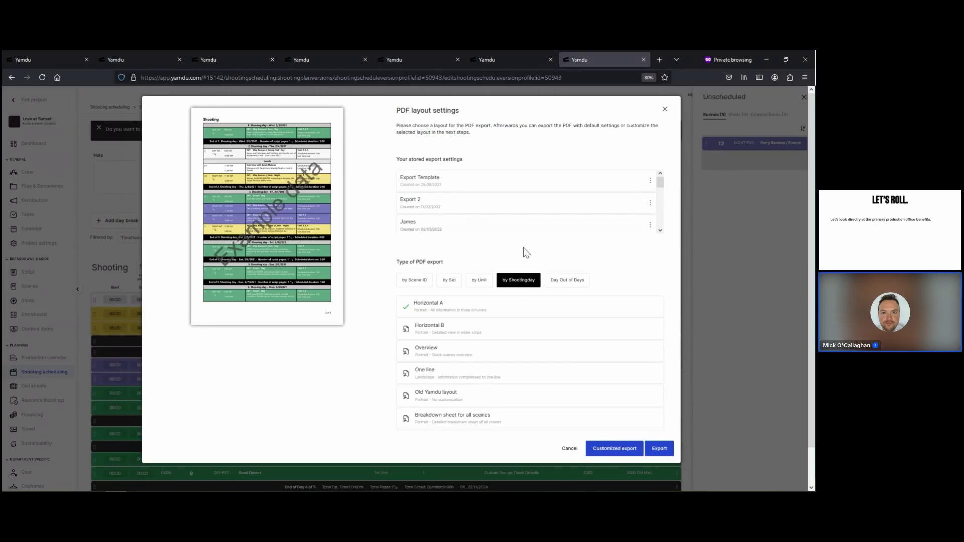
- Examine the display options and selectable fields for a customized PDF export by shooting day, leaving without exporting
left_click(615, 448)
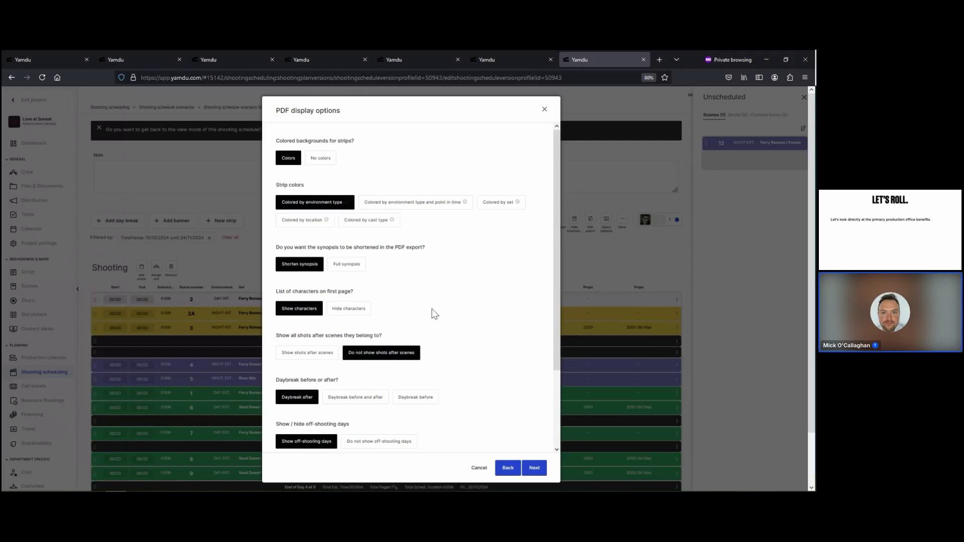
scroll(435, 314, "down", 2)
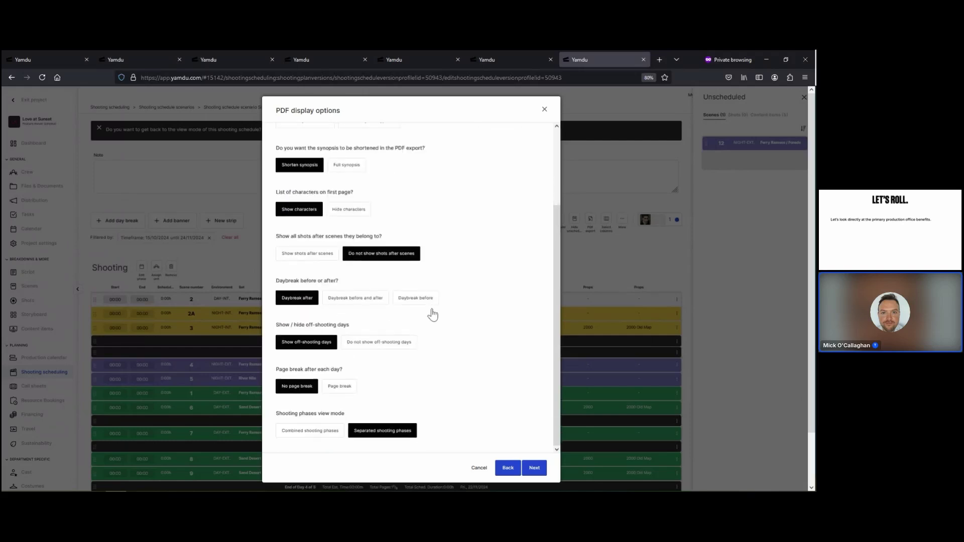
left_click(529, 470)
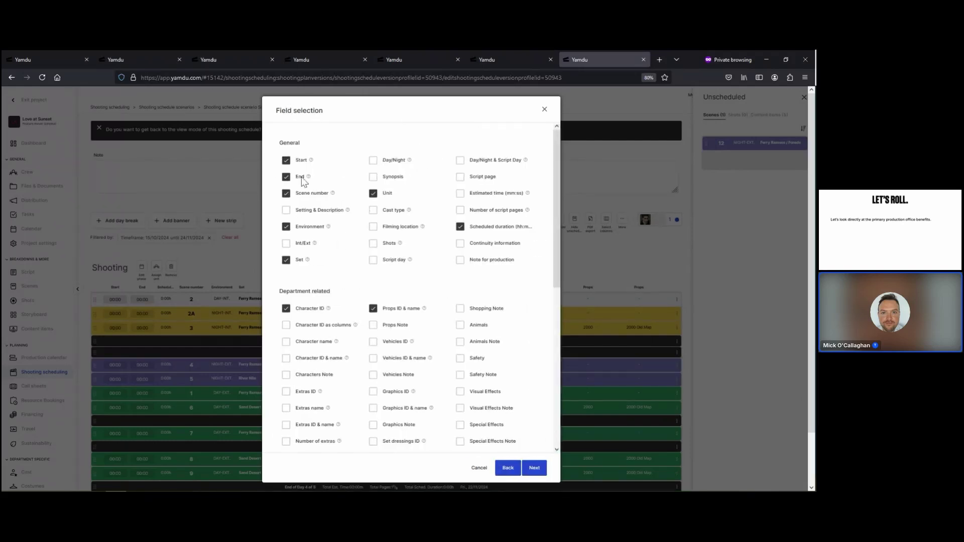
scroll(436, 279, "down", 4)
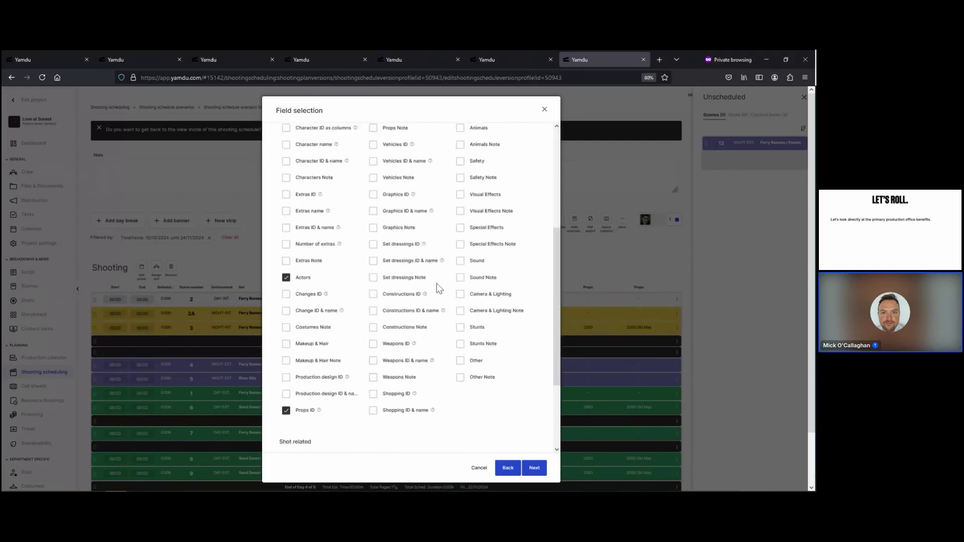
scroll(437, 287, "down", 3)
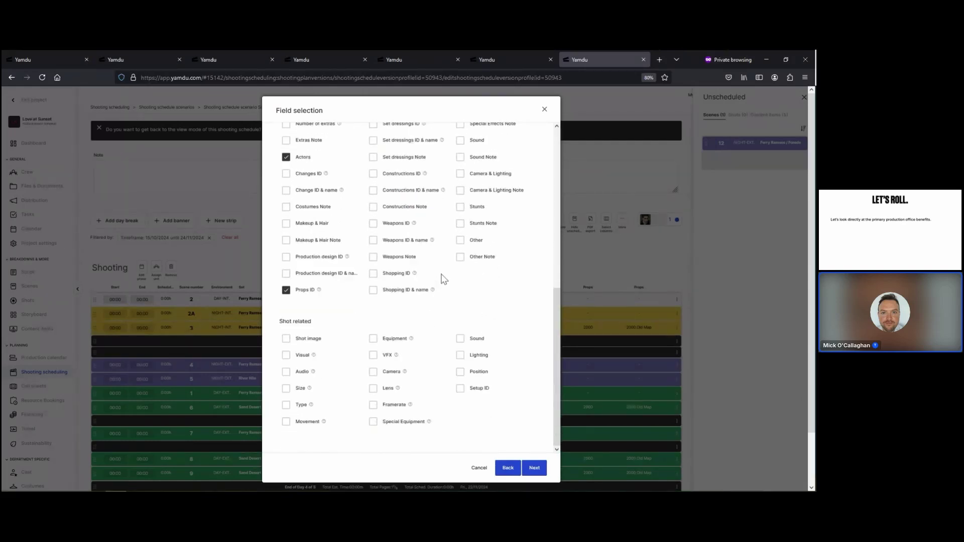
scroll(442, 279, "up", 5)
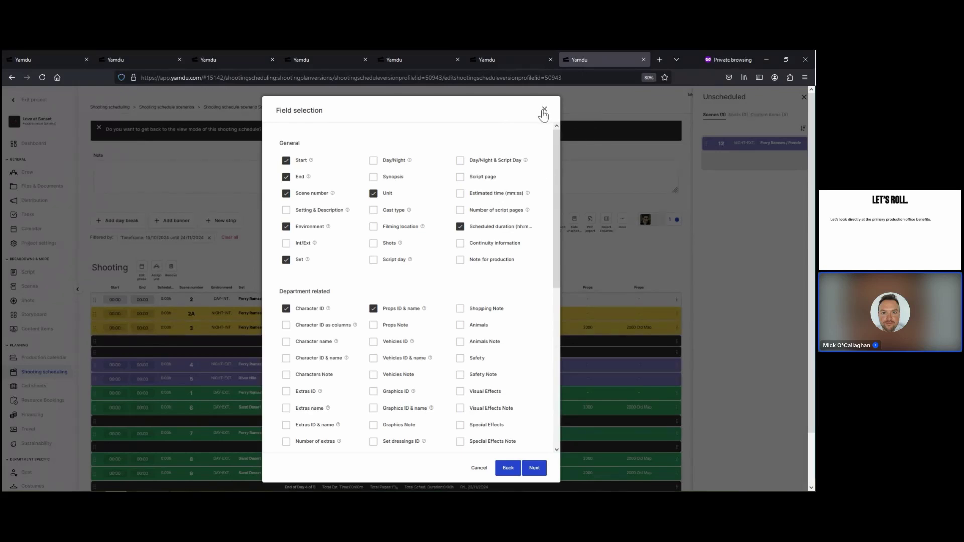
left_click(543, 111)
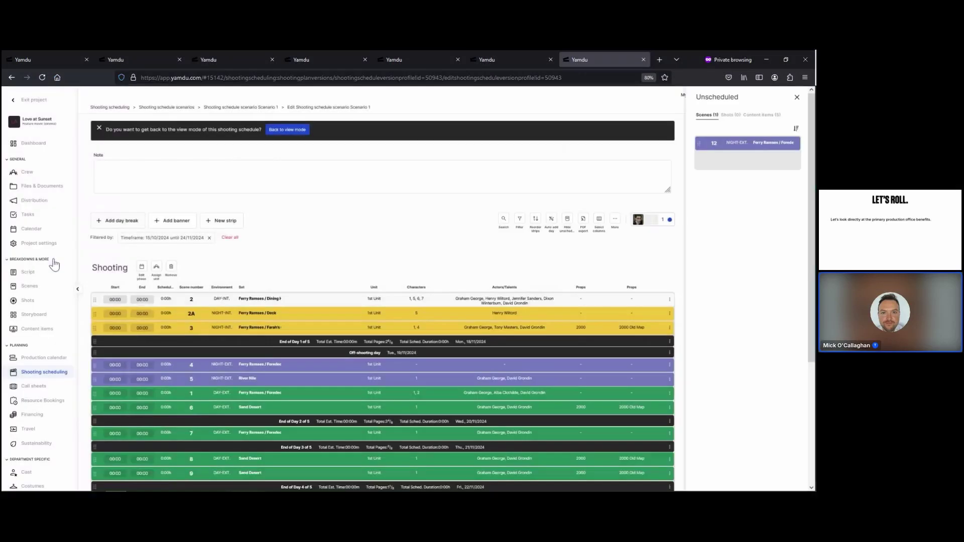
- Add the existing Tattered Book prop to scene 1 in the script breakdown
left_click(28, 272)
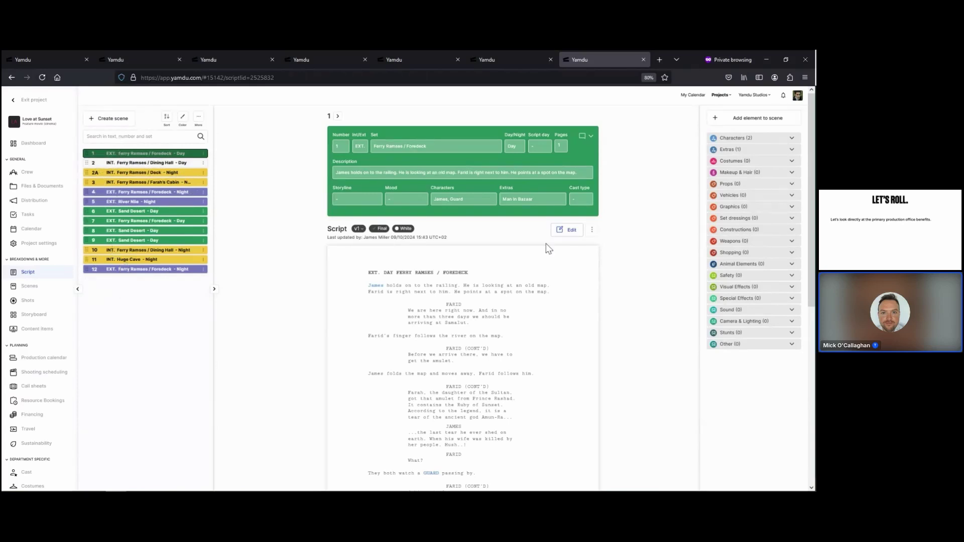
left_click(791, 139)
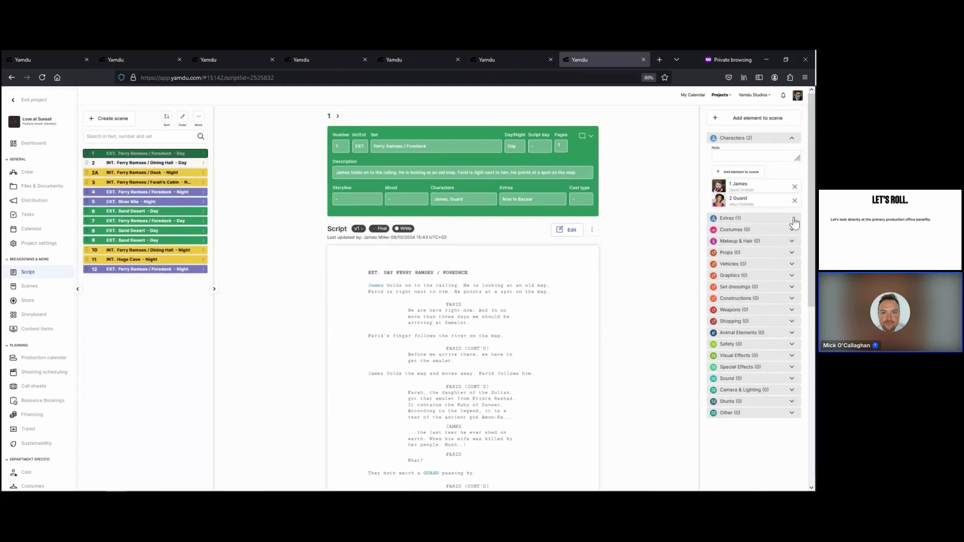
left_click(792, 256)
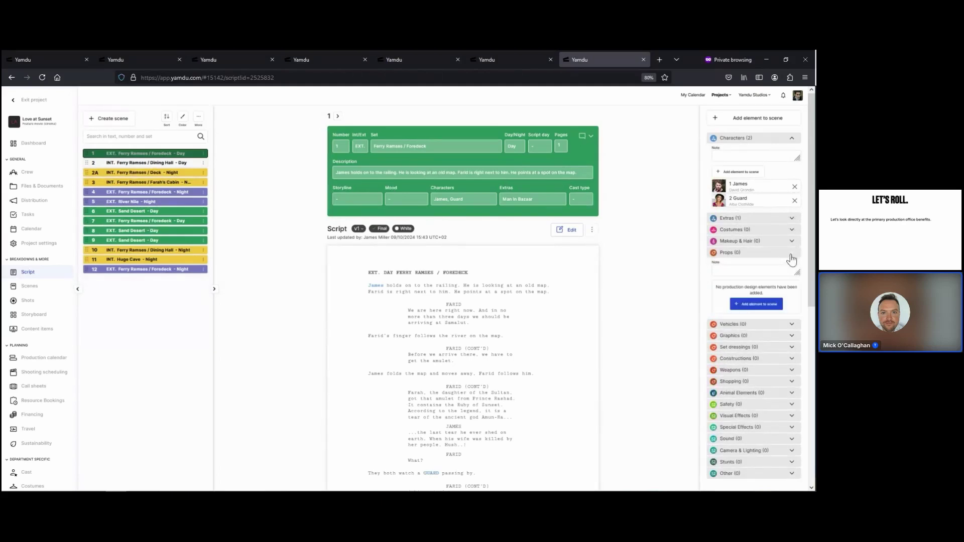
left_click(756, 305)
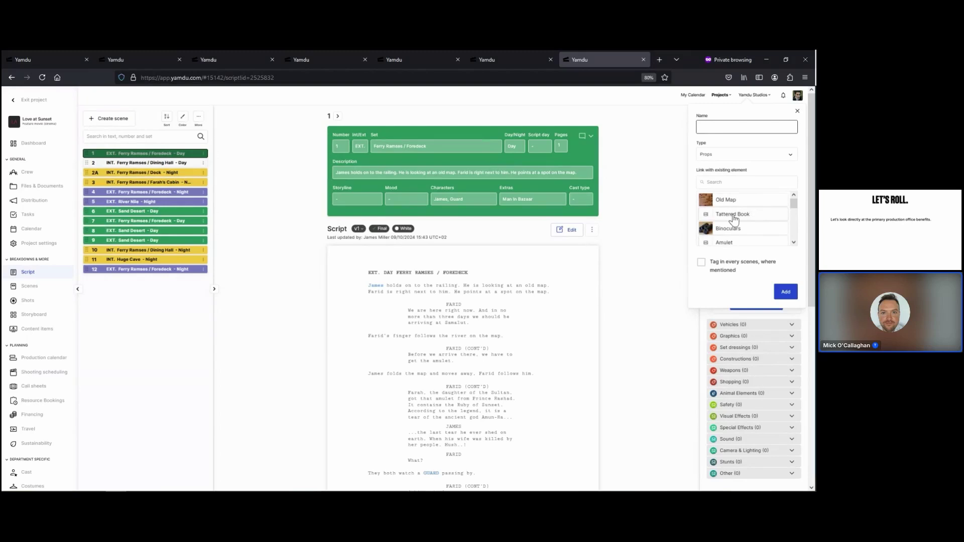
left_click(734, 217)
left_click(783, 293)
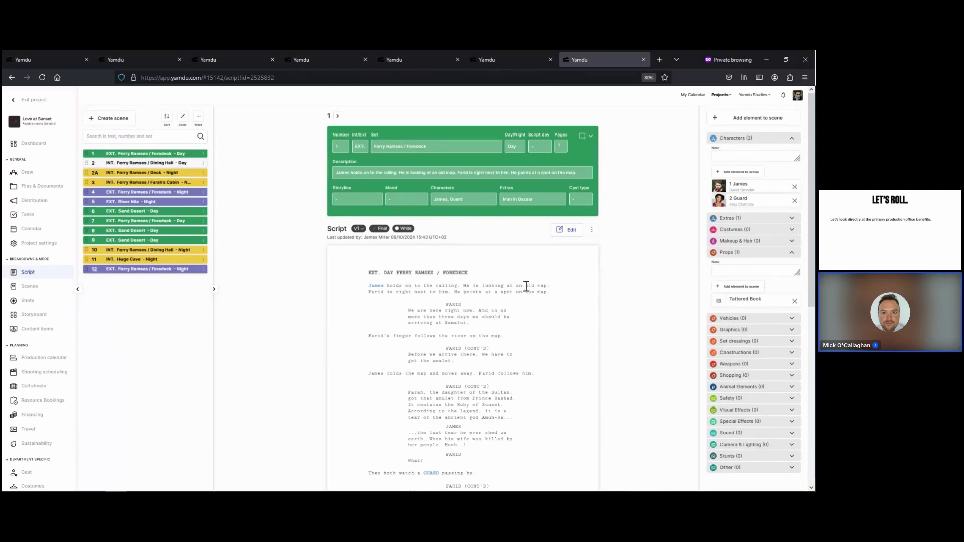
- Tag "old map" in scene 1's script text as the existing Old Map prop, in every scene where it is mentioned
left_click_drag(526, 286, 547, 285)
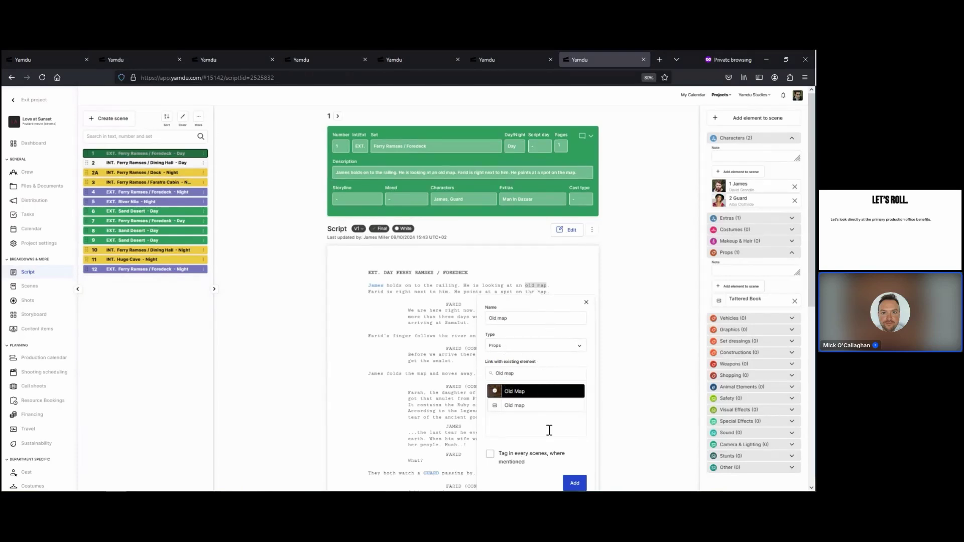
left_click(491, 455)
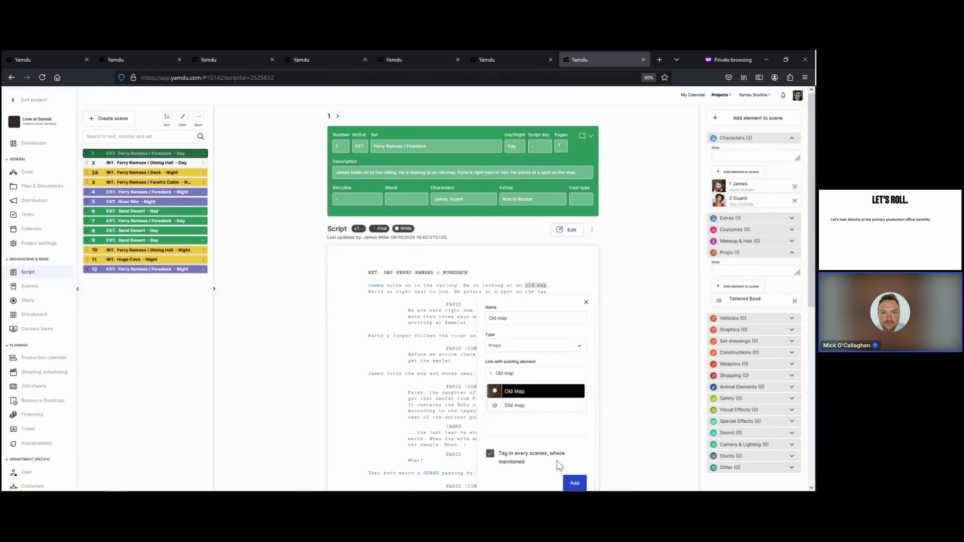
left_click(573, 484)
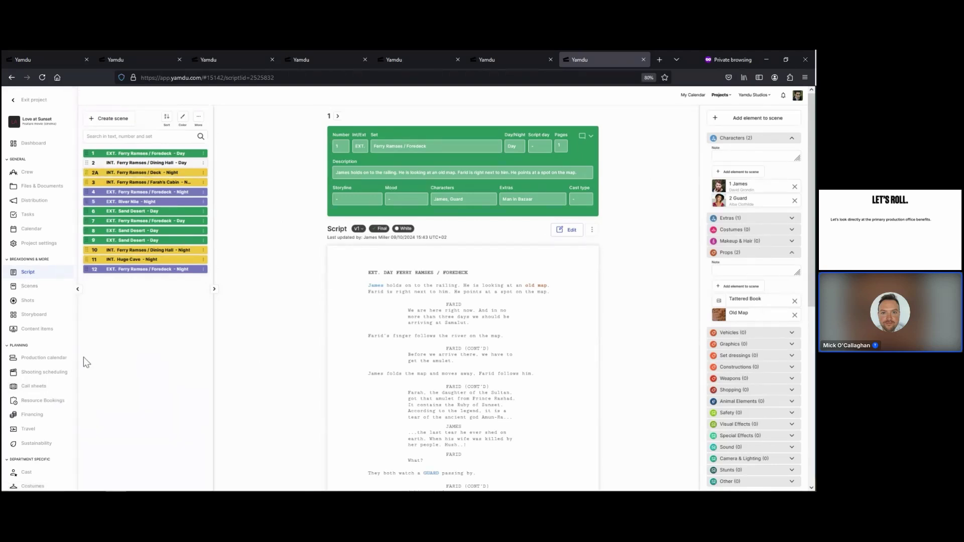
- Look through the project's cast characters, its sets and its filming locations
scroll(40, 371, "down", 5)
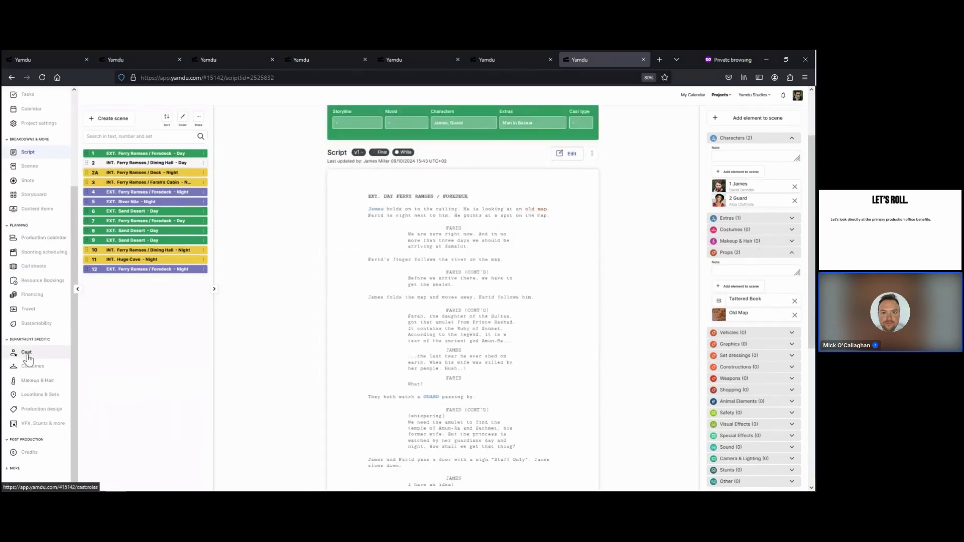
left_click(28, 354)
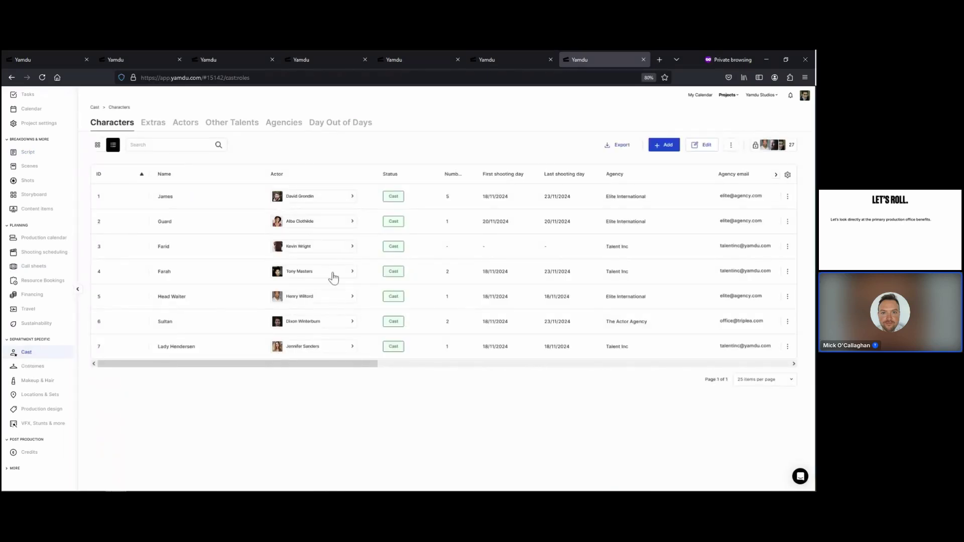
left_click(36, 395)
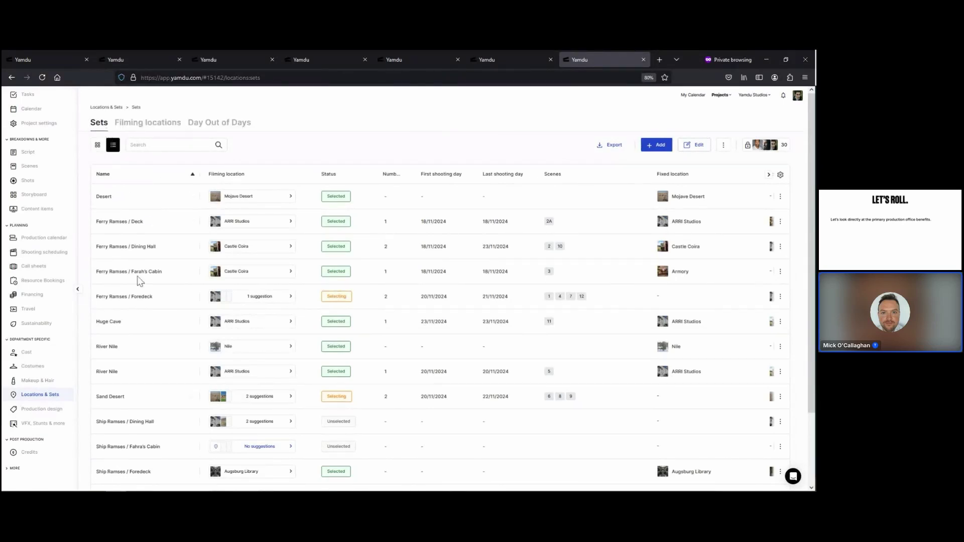
left_click(169, 129)
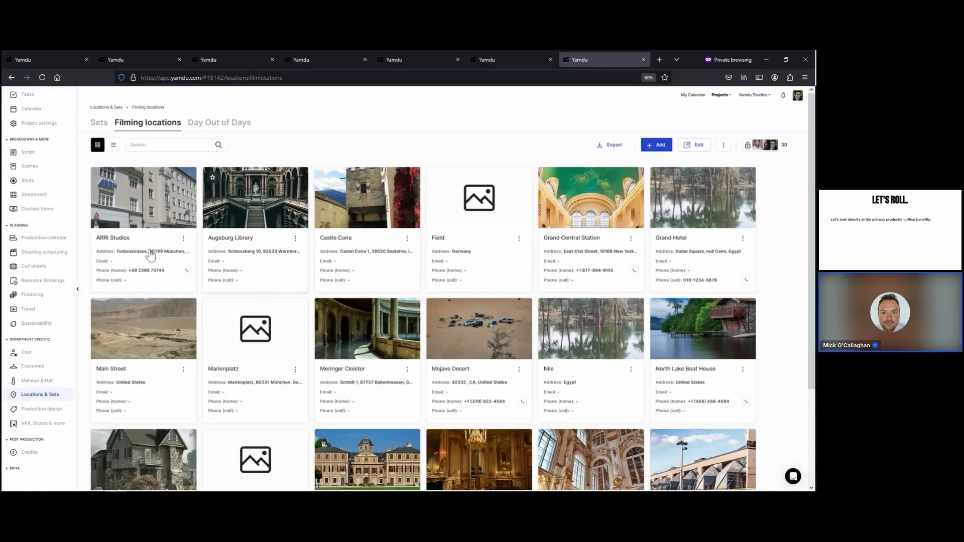
- Open the Old Map production design element and select Map A from its item suggestions
left_click(39, 409)
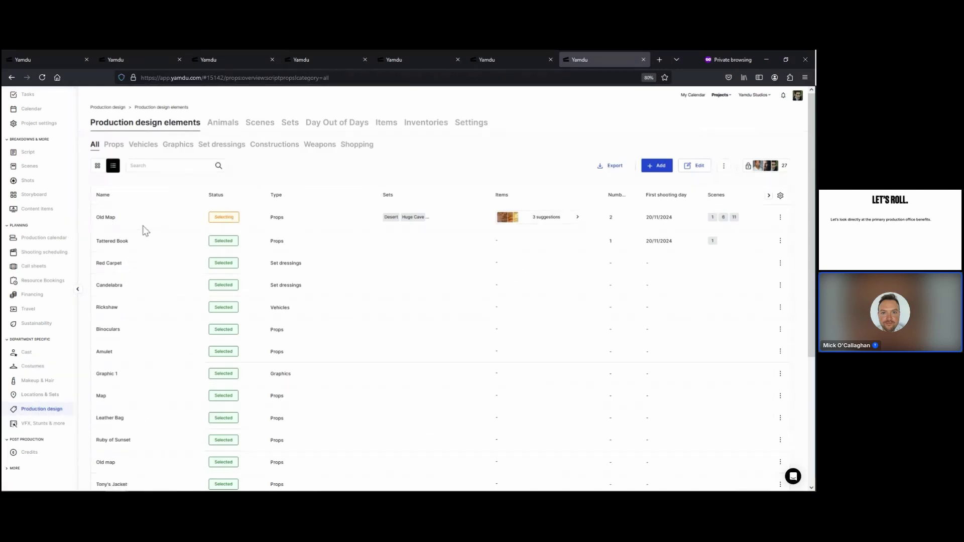
left_click(153, 220)
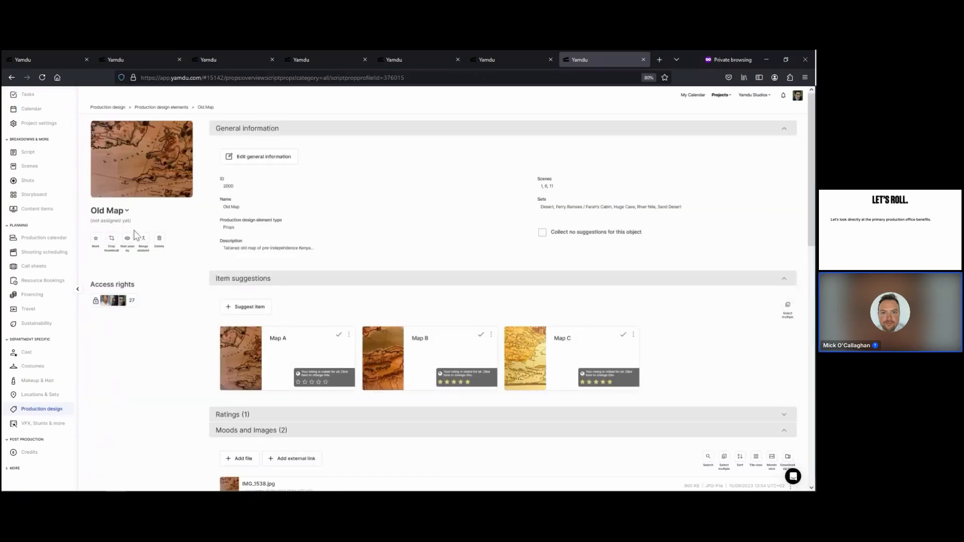
scroll(204, 261, "down", 2)
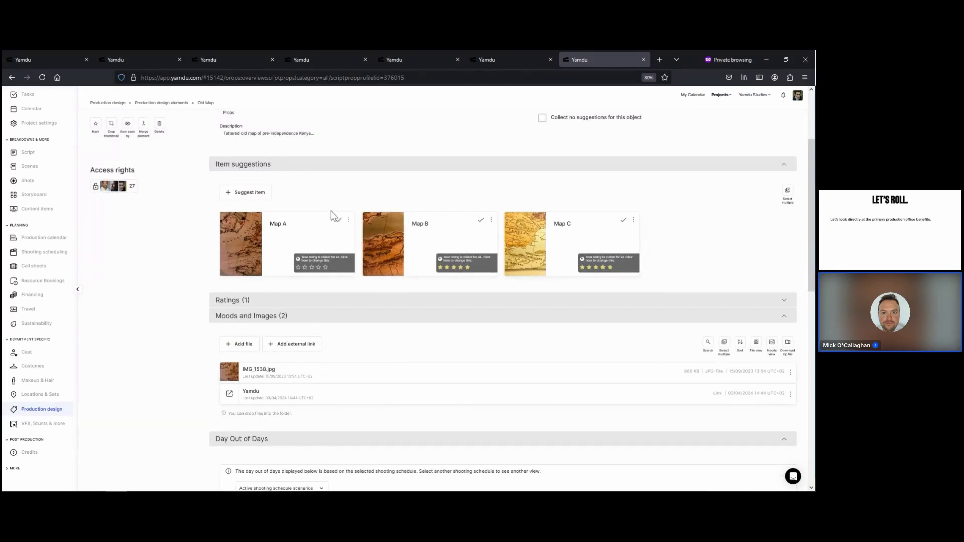
scroll(330, 207, "up", 3)
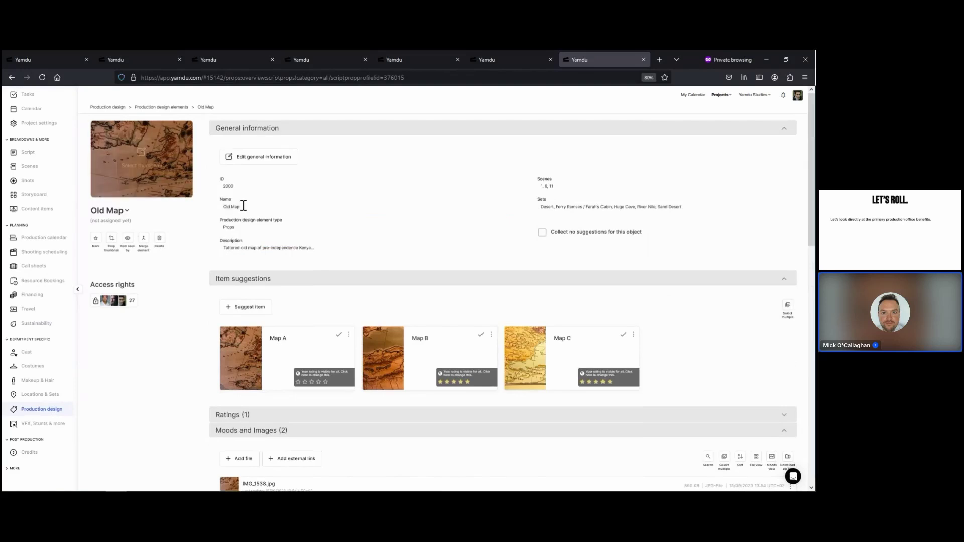
left_click(340, 335)
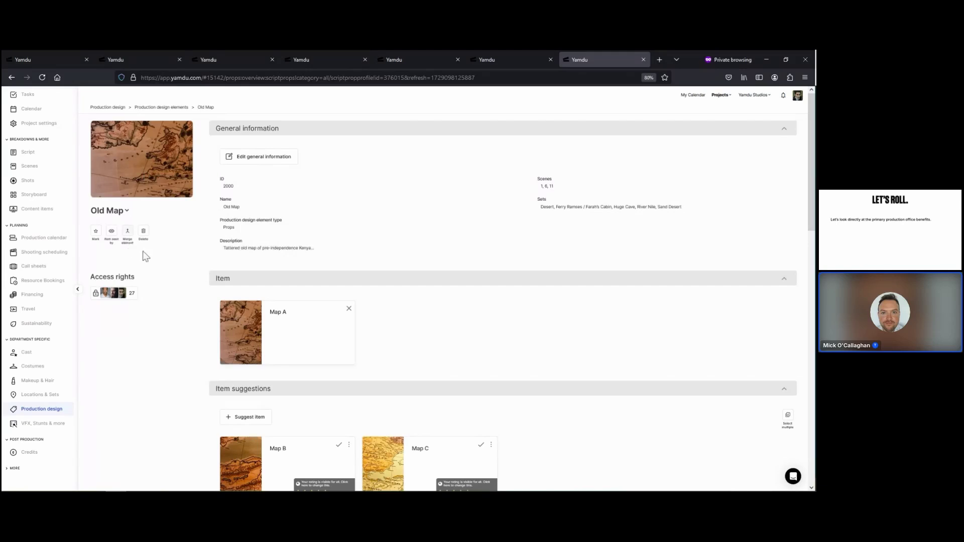
- Return to the production design elements list and review its available PDF and file export formats
left_click(47, 415)
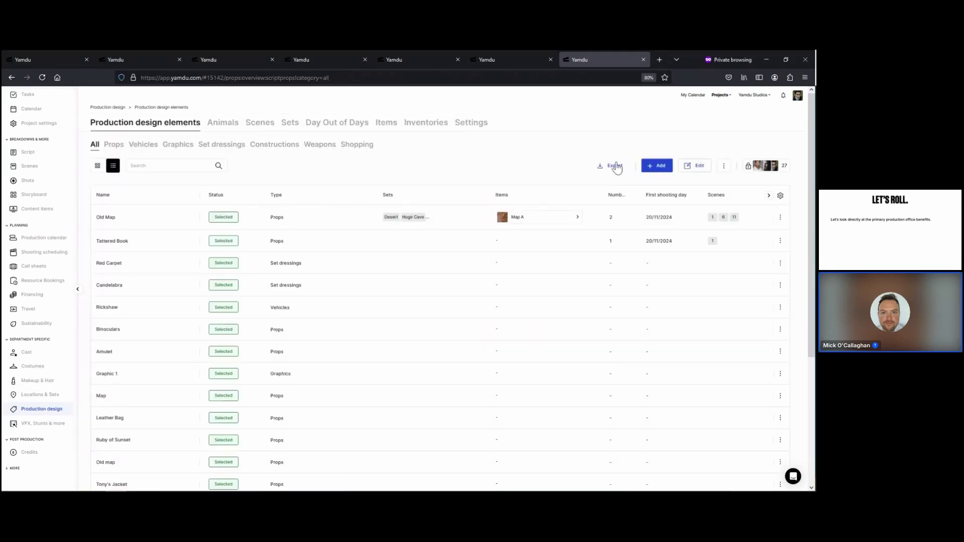
left_click(615, 166)
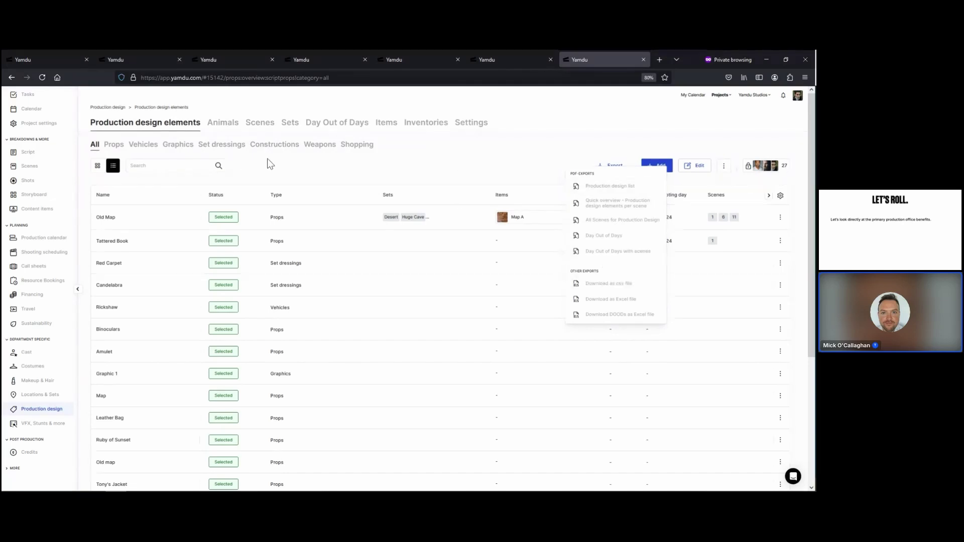
left_click(307, 169)
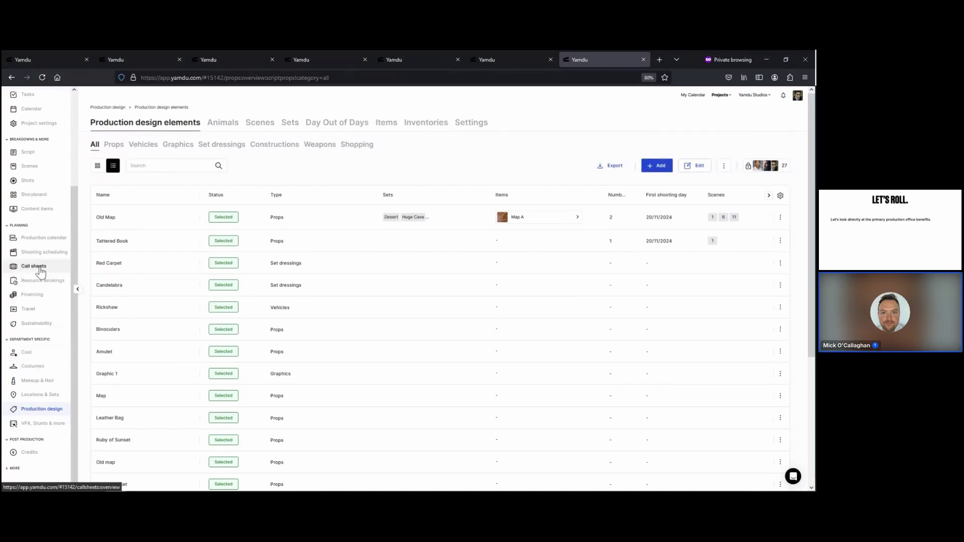
- Look over the sent file distributions and open the Deliverables & Marketing room in the project's files and documents
scroll(38, 271, "up", 4)
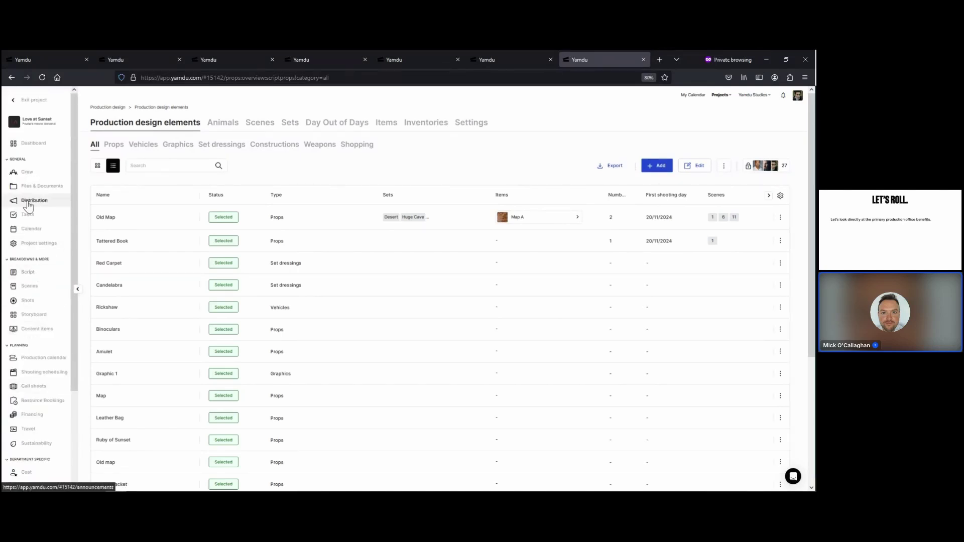
left_click(28, 204)
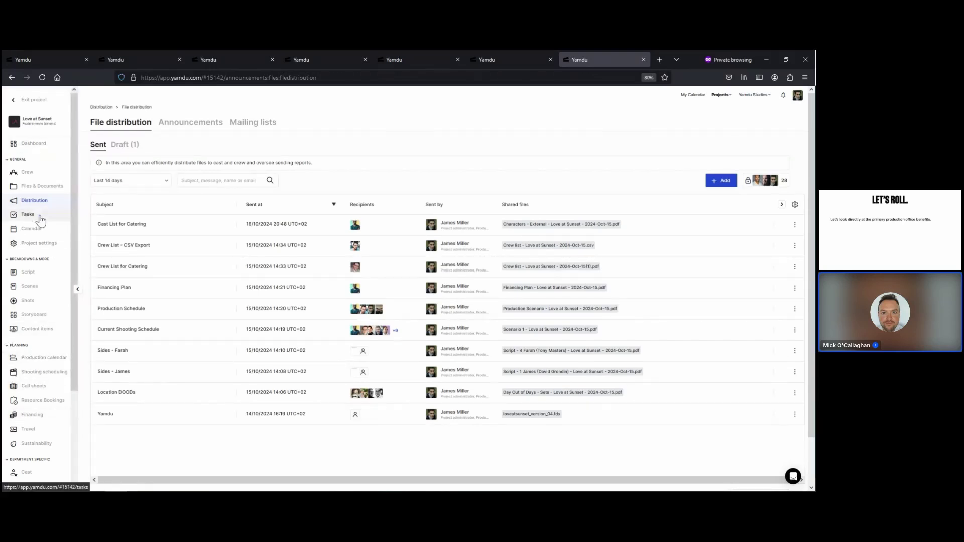
left_click(41, 191)
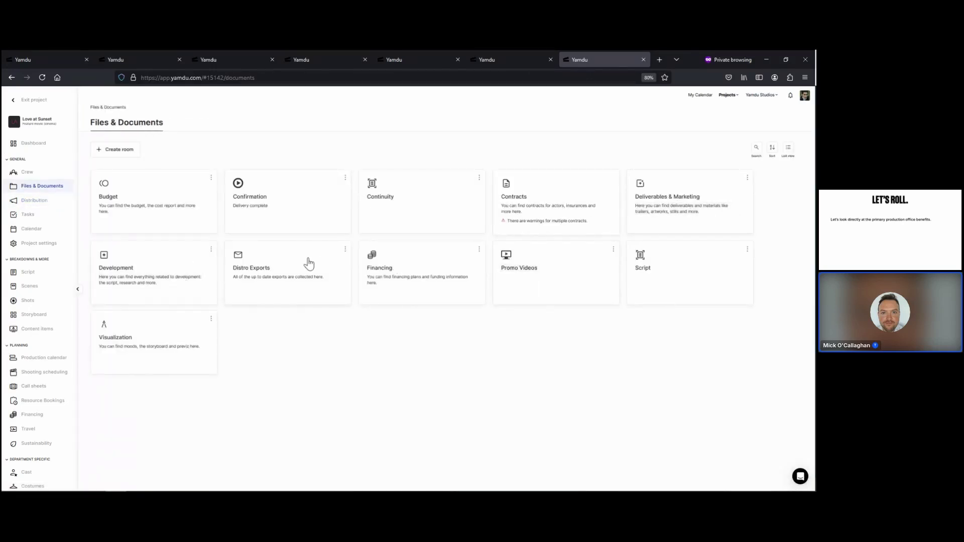
left_click(669, 188)
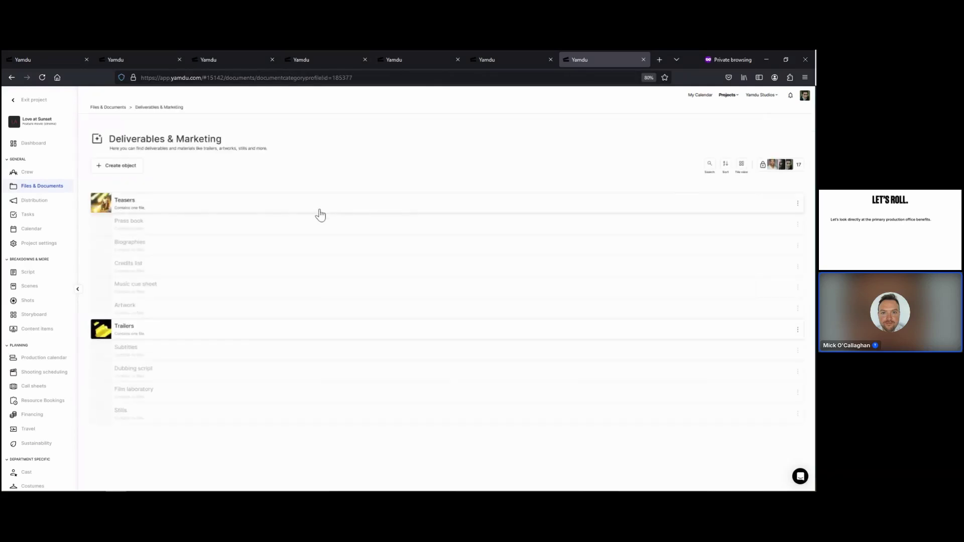
- Play 170821_LOCKDOWN_Trailer_Master_cellphone.mp4 from the Trailers folder, skip to about 0:30, pause to review its timestamped comments, and close it
left_click(147, 330)
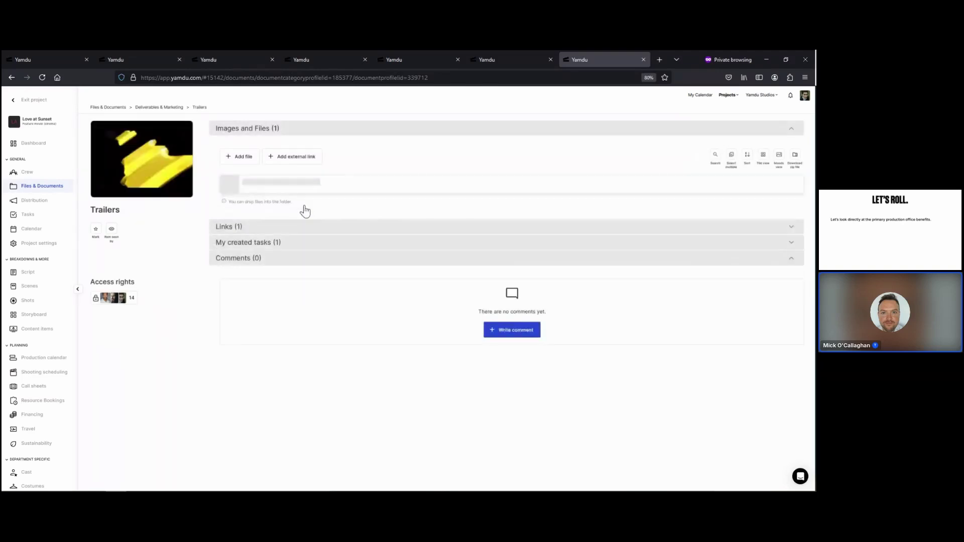
left_click(405, 184)
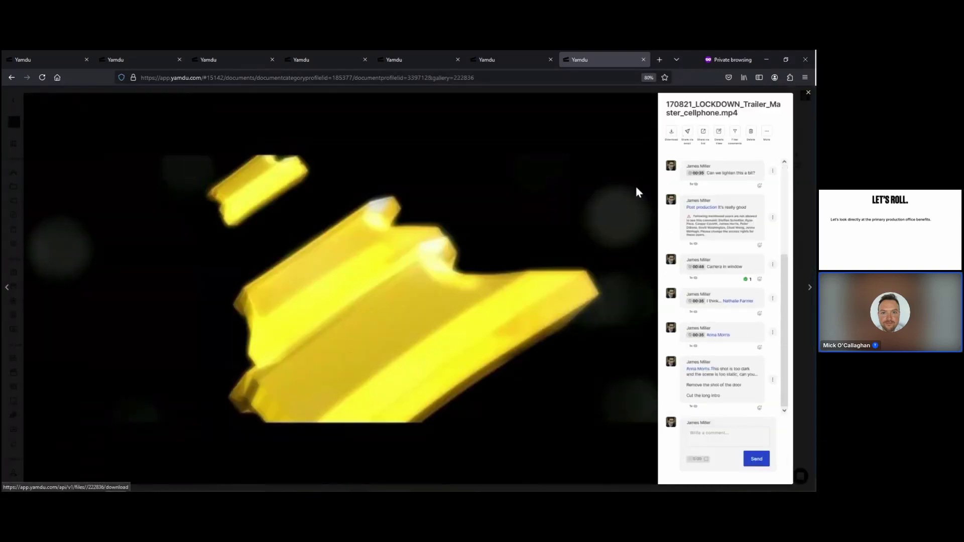
left_click(361, 282)
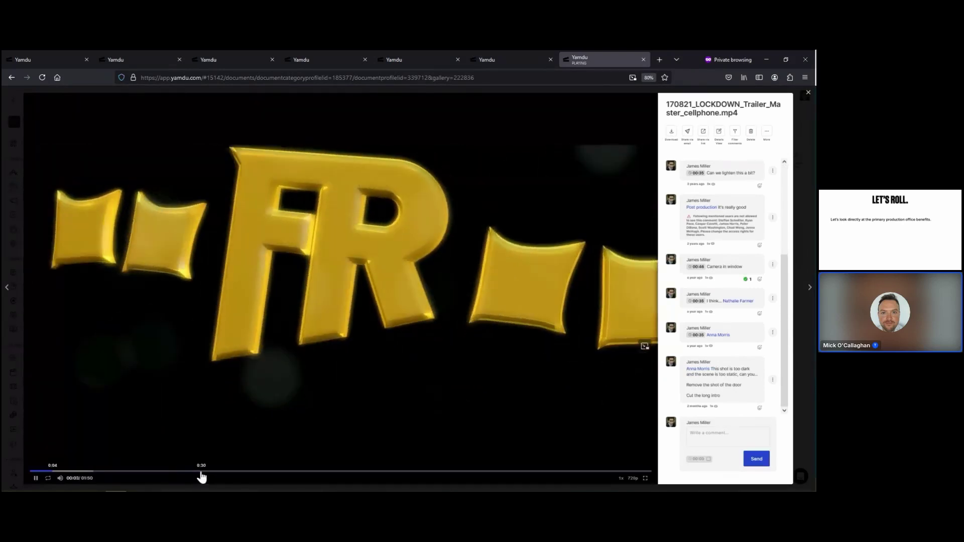
left_click(200, 472)
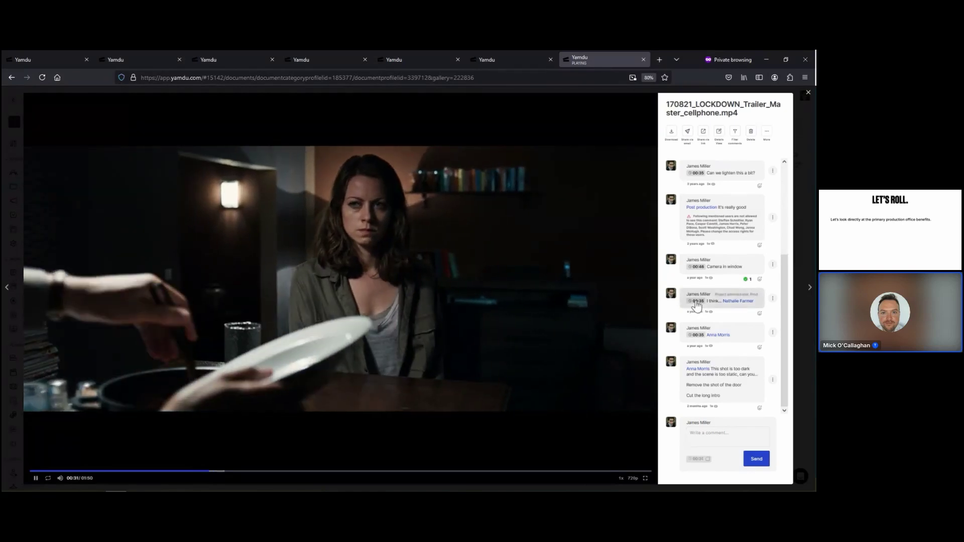
left_click(36, 478)
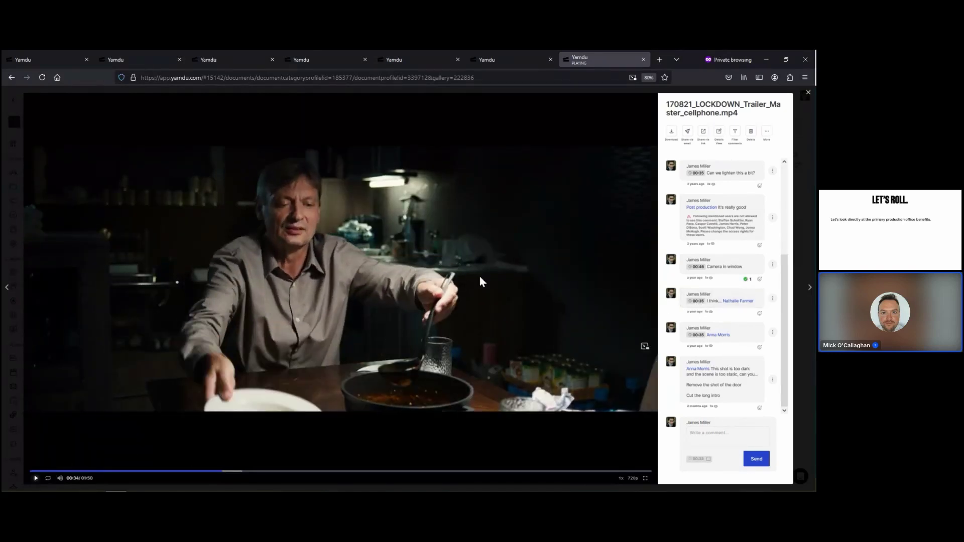
left_click(807, 94)
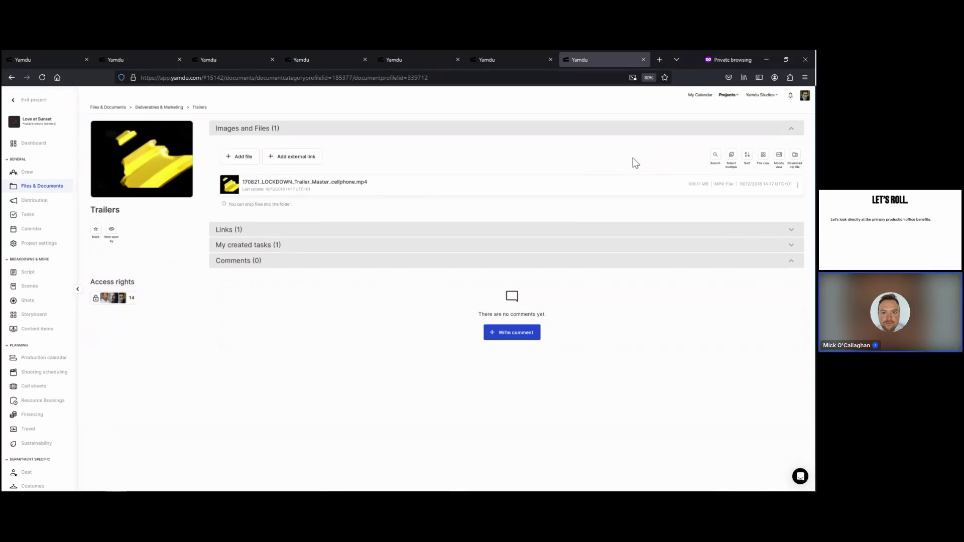
- Look over the project's content items and open the production design category settings
left_click(32, 331)
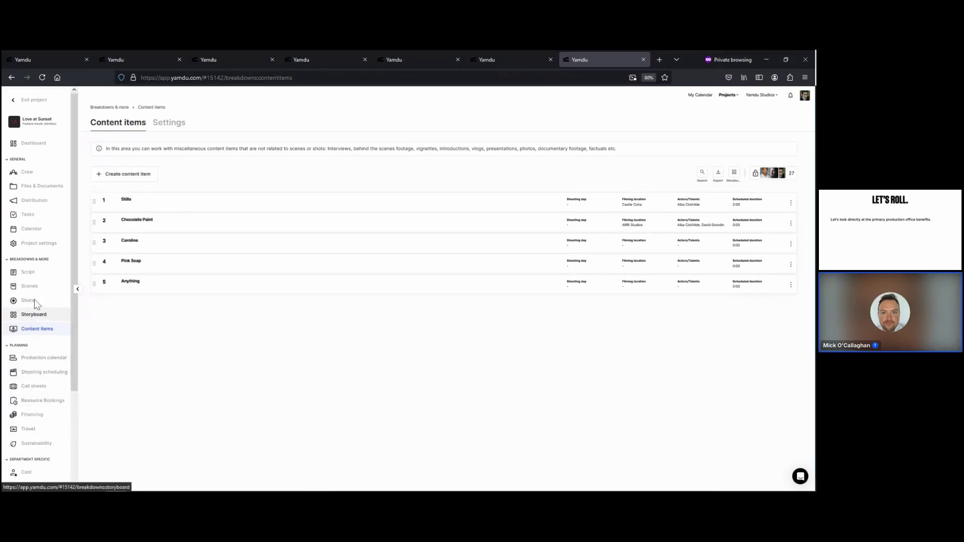
scroll(38, 372, "down", 2)
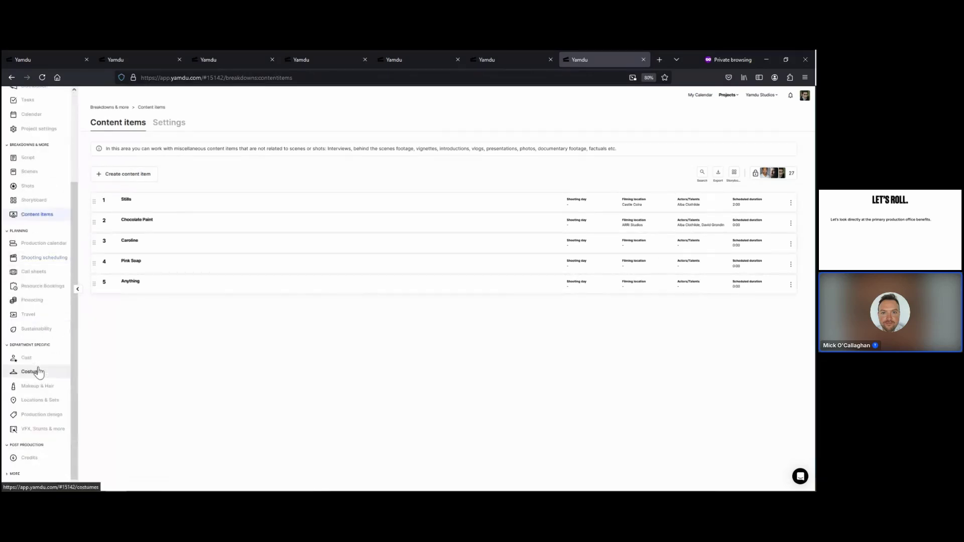
left_click(39, 420)
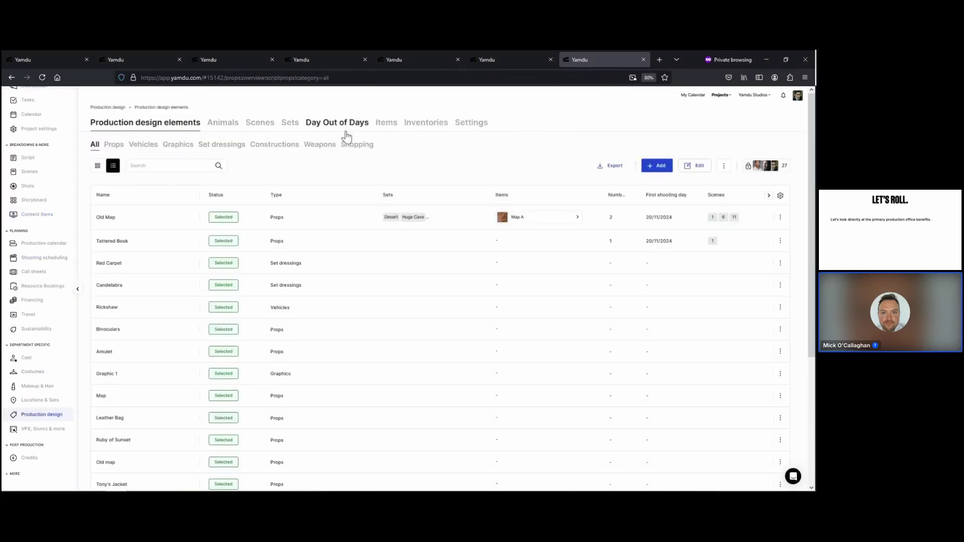
left_click(471, 125)
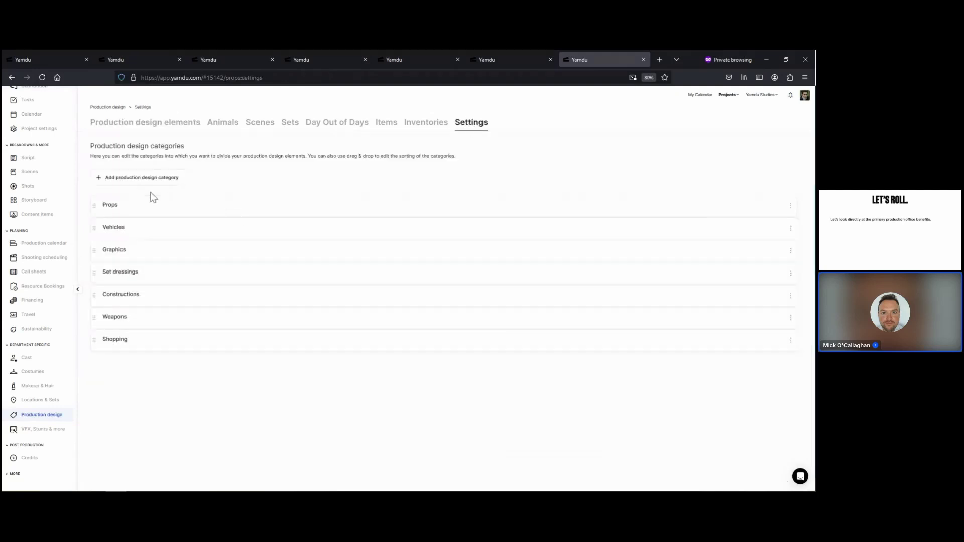